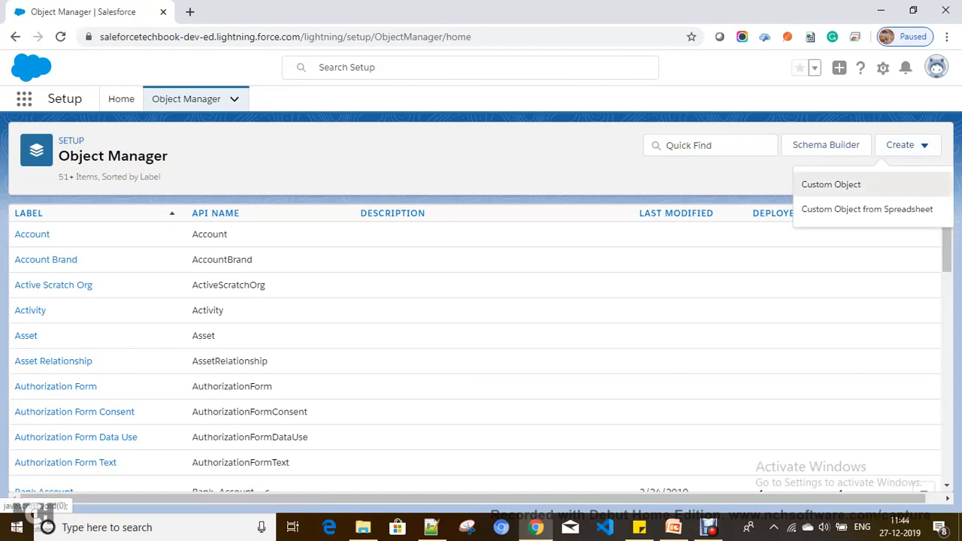
Create a new custom object with label Flight and plural label Flights.
click(831, 184)
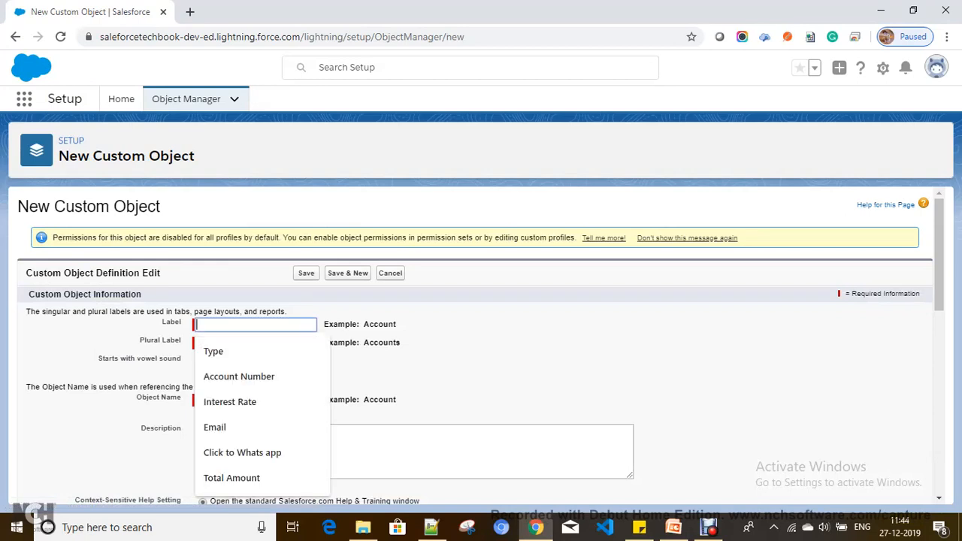
text(Flight)
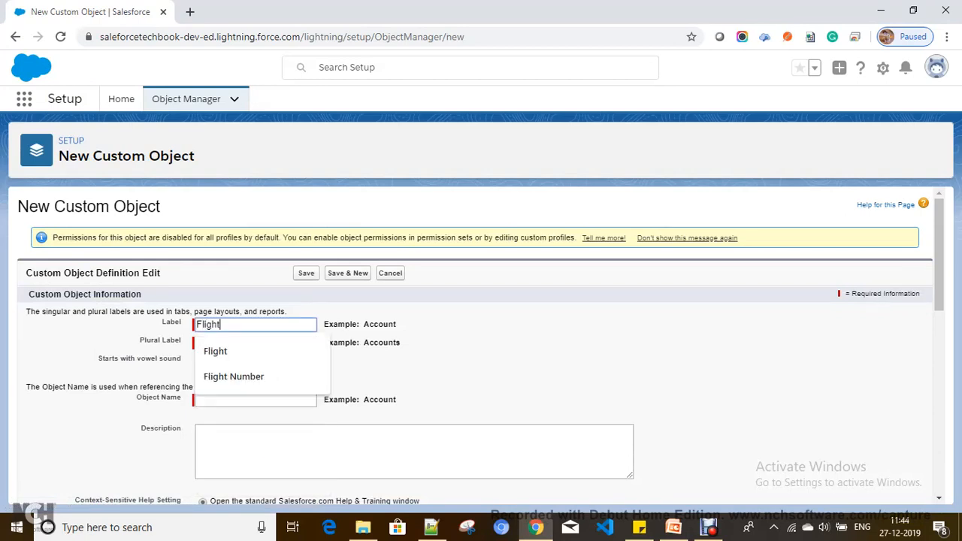
key(Tab)
text(Flights)
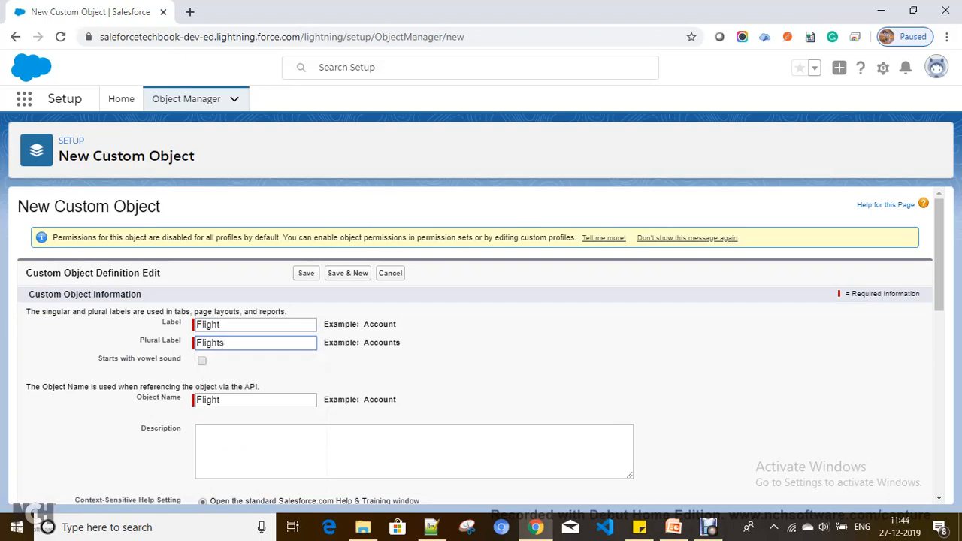
scroll(482, 346, down, 7)
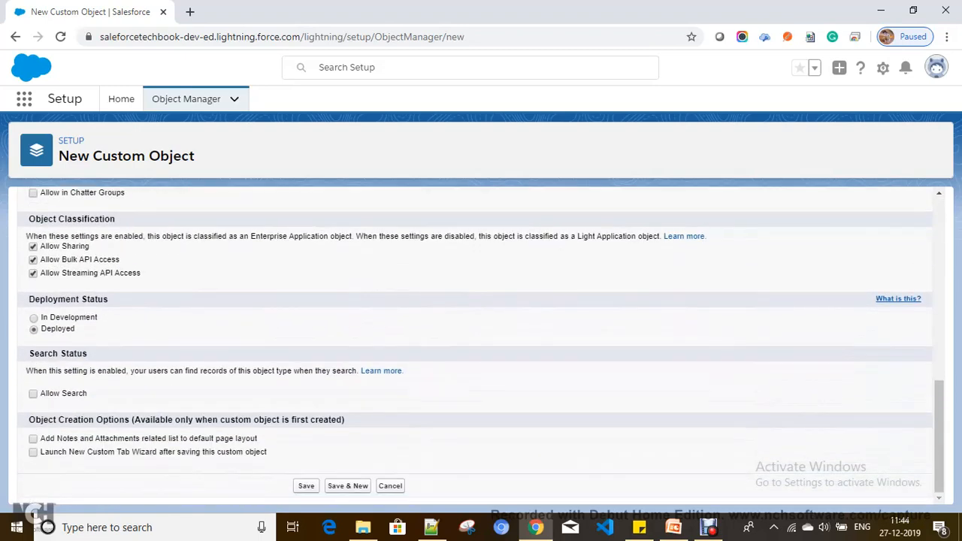
Save the Flight object and pick the Airplane style for its tab.
click(306, 486)
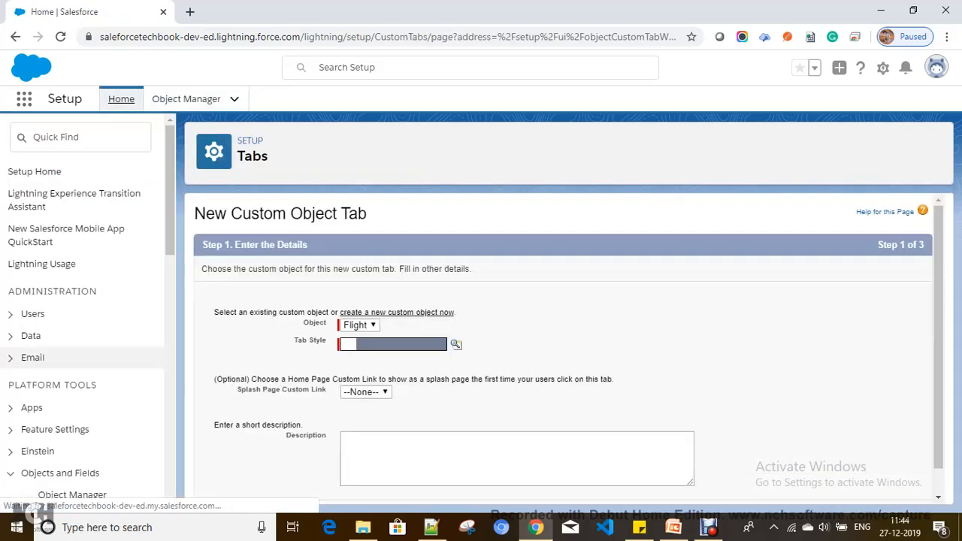
click(456, 344)
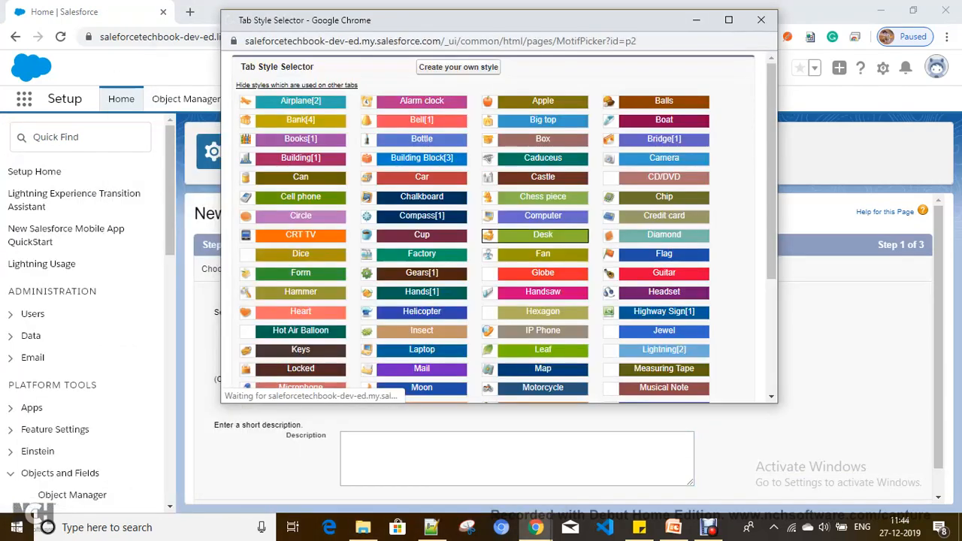
scroll(496, 226, down, 2)
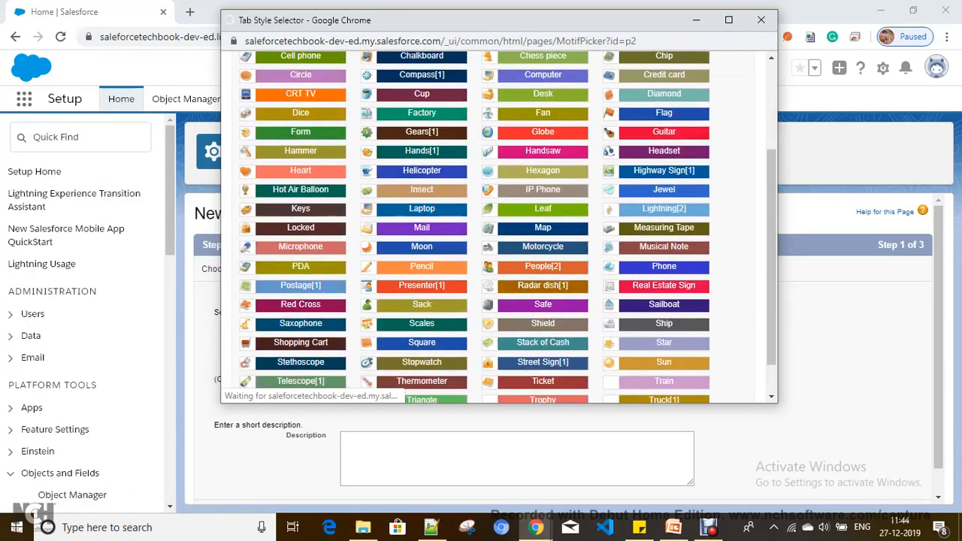
scroll(421, 218, down, 3)
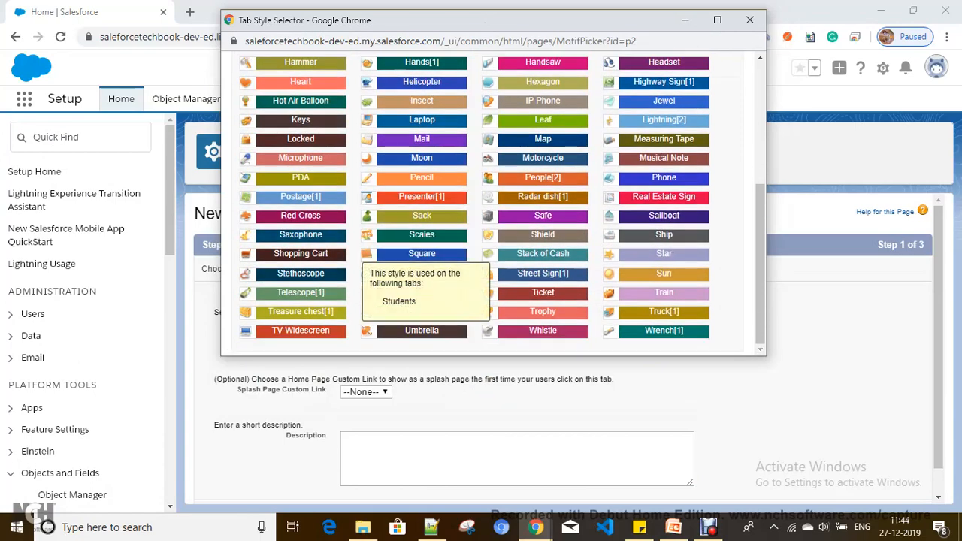
scroll(664, 228, up, 2)
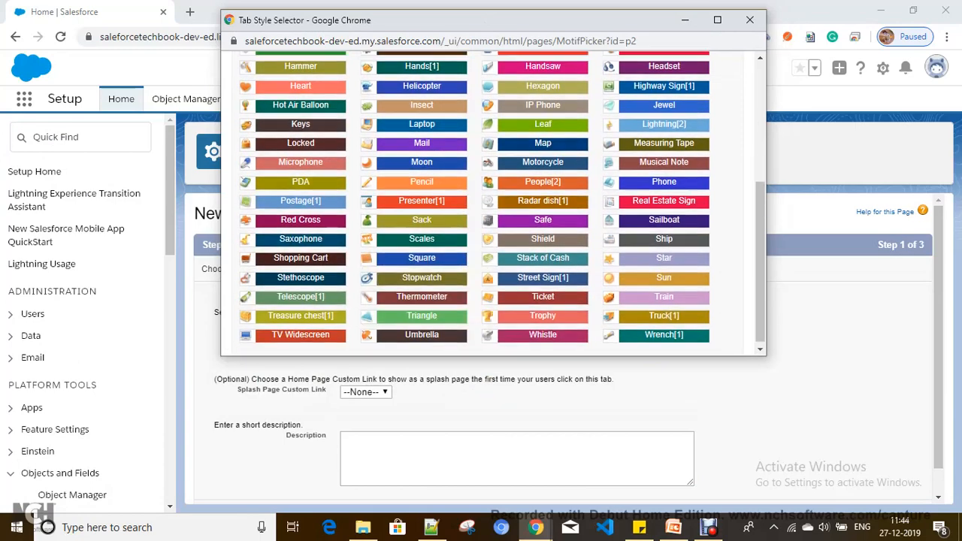
scroll(493, 203, up, 3)
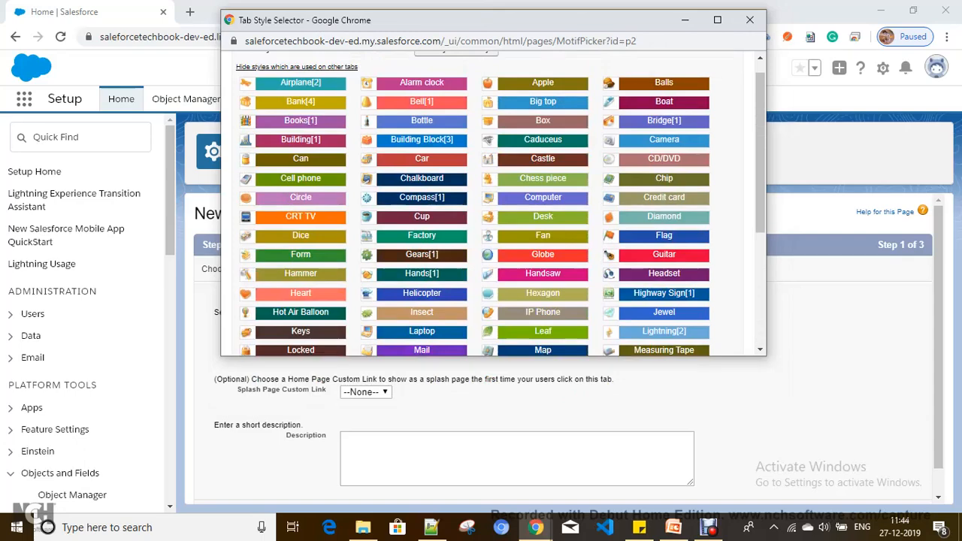
click(300, 82)
Include the Flight tab in the Relationships app and save the tab.
scroll(564, 353, down, 1)
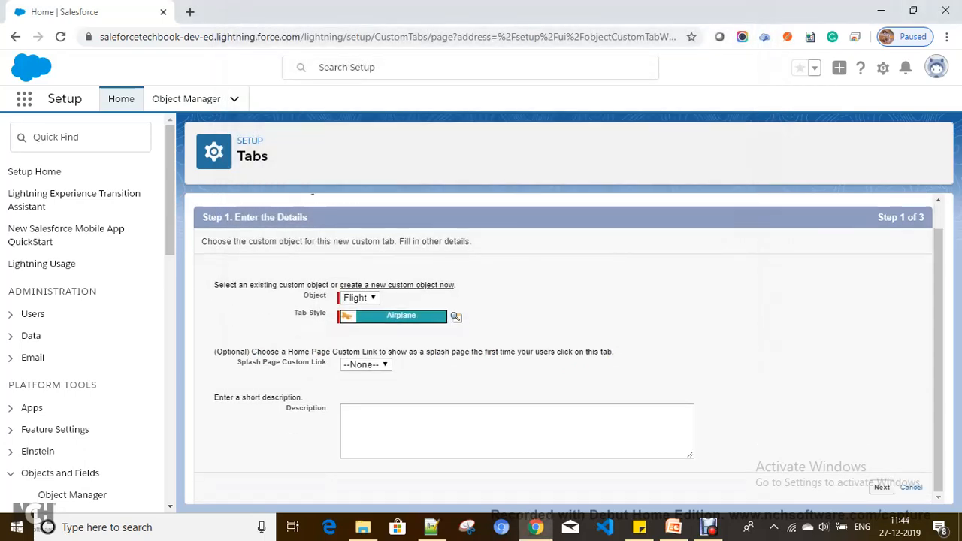
click(883, 487)
scroll(563, 338, down, 10)
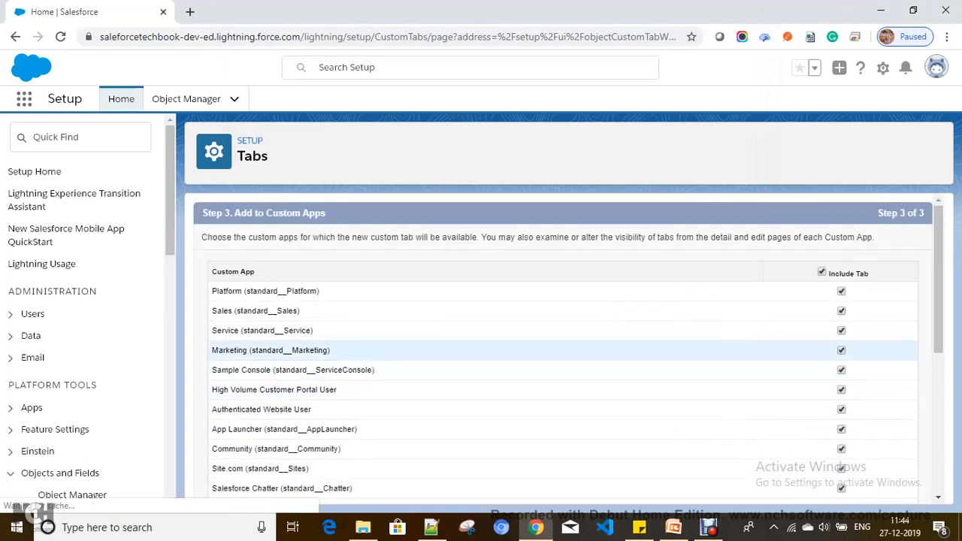
scroll(564, 410, down, 4)
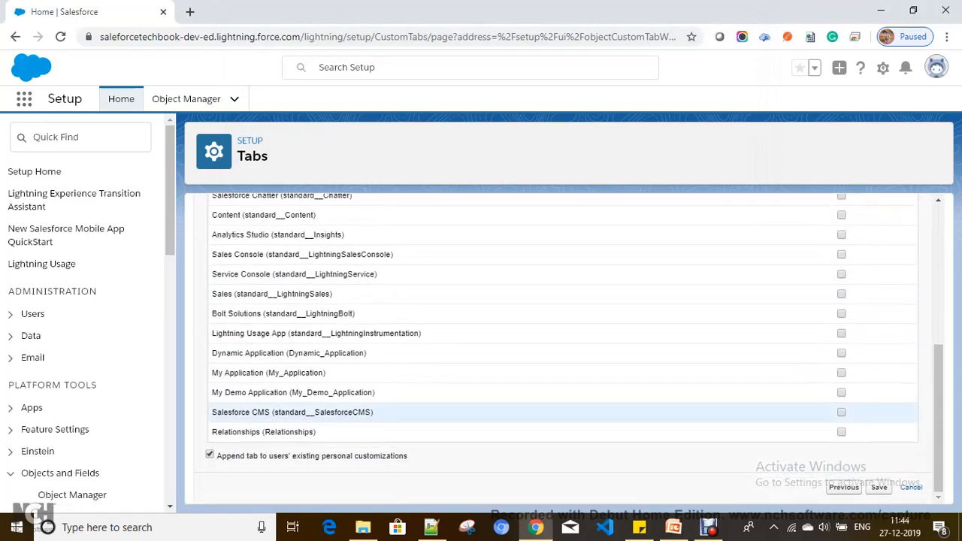
click(842, 433)
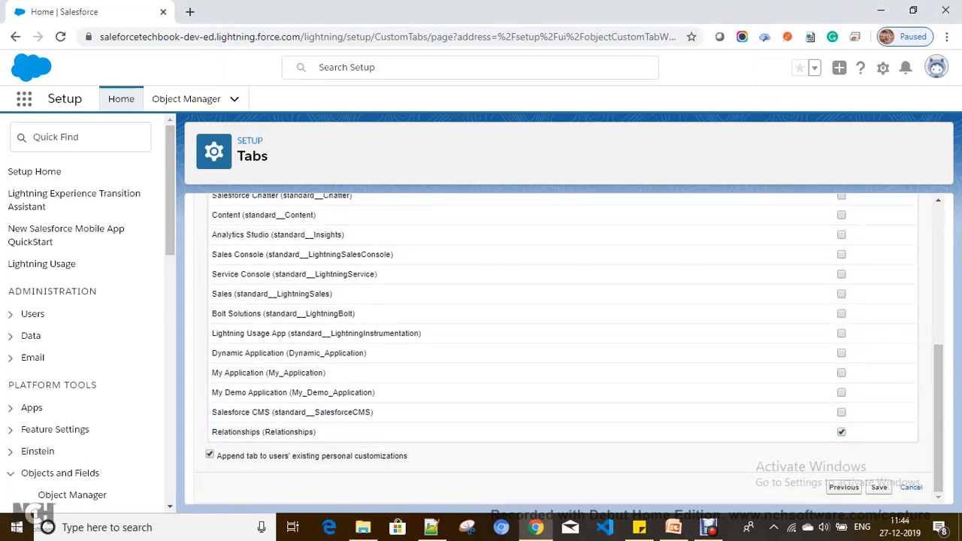
click(879, 487)
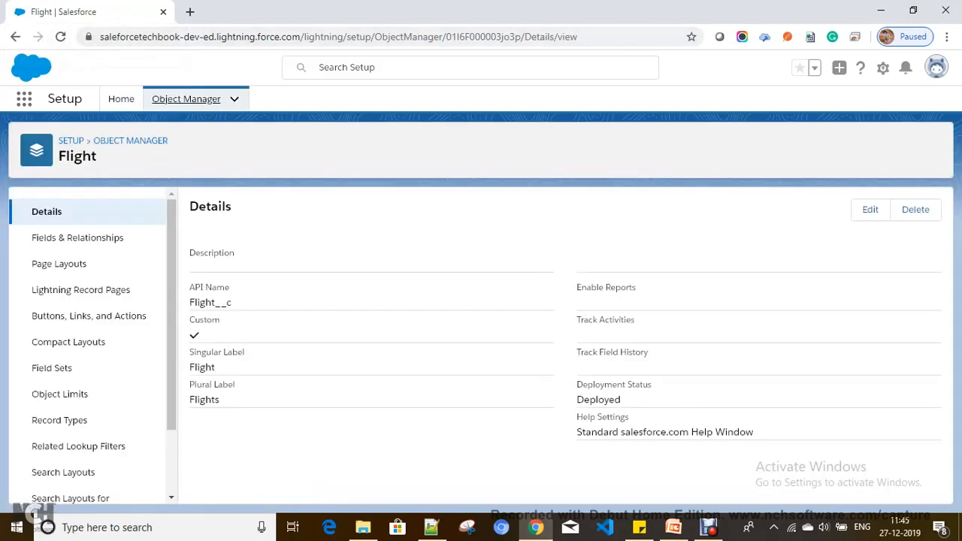
Start a new Text custom field on the Flight object.
click(77, 238)
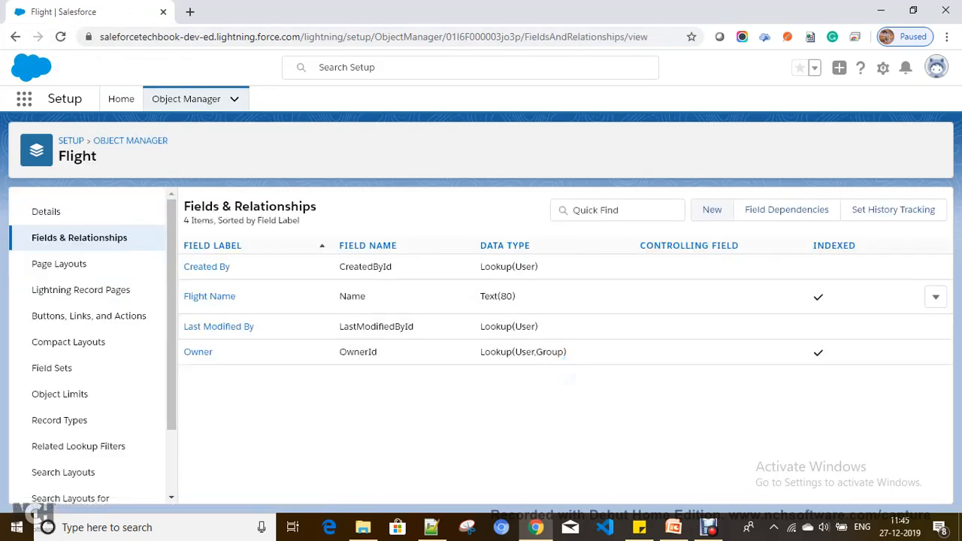
click(713, 210)
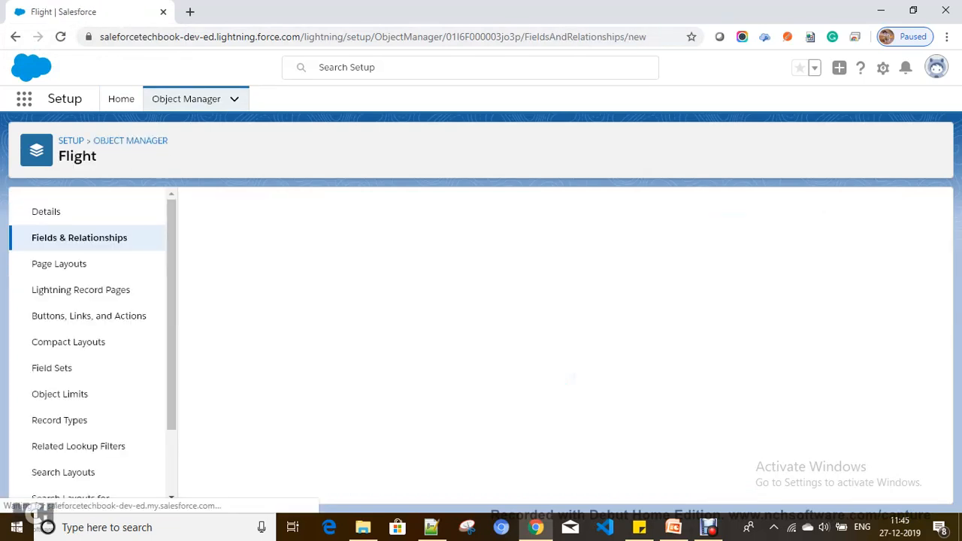
scroll(78, 446, down, 1)
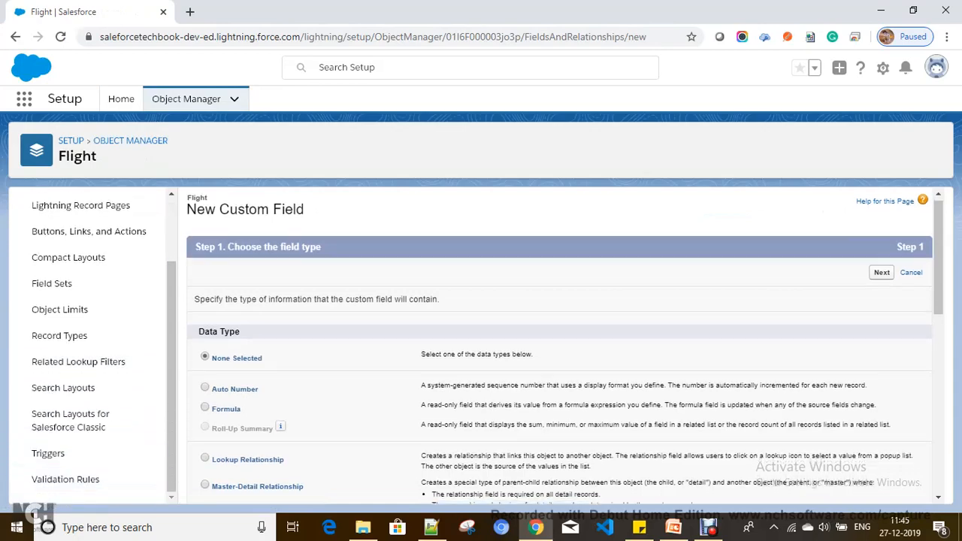
scroll(561, 346, down, 3)
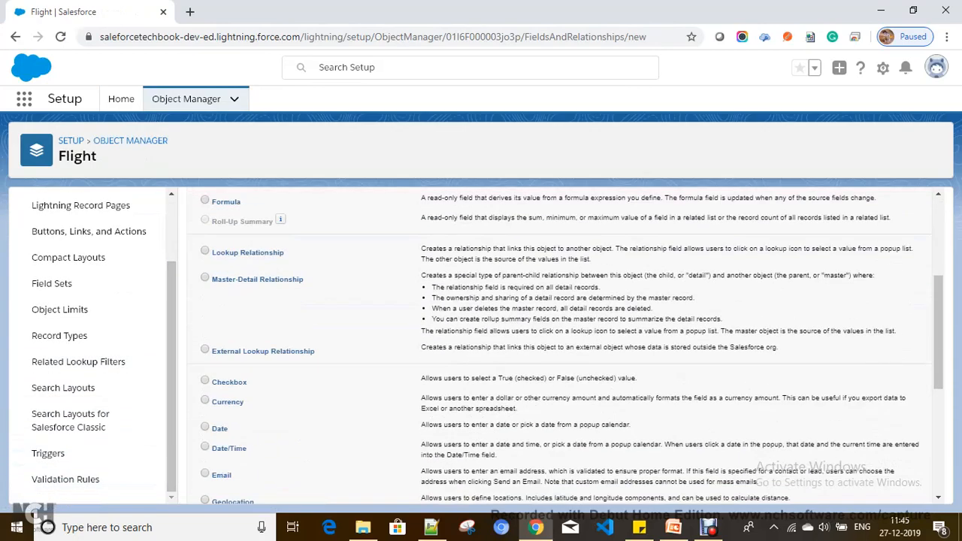
scroll(560, 346, down, 3)
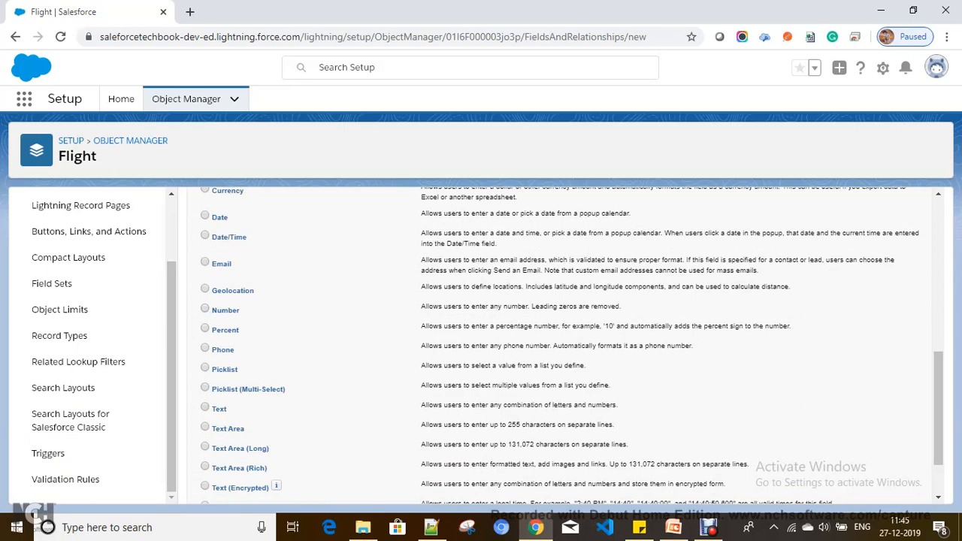
scroll(560, 346, up, 6)
click(882, 276)
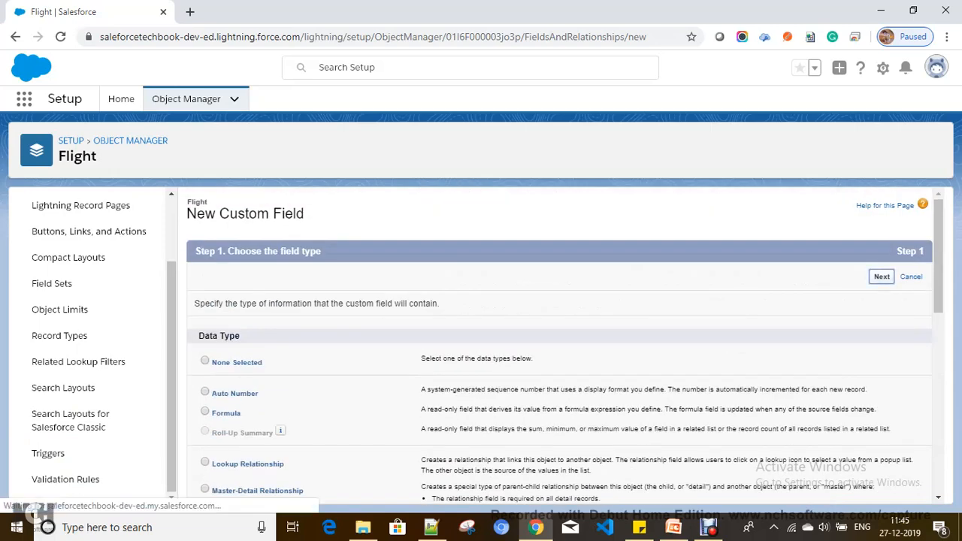
Label the field Flight Number with length 12 and save it with default security.
text(Fl)
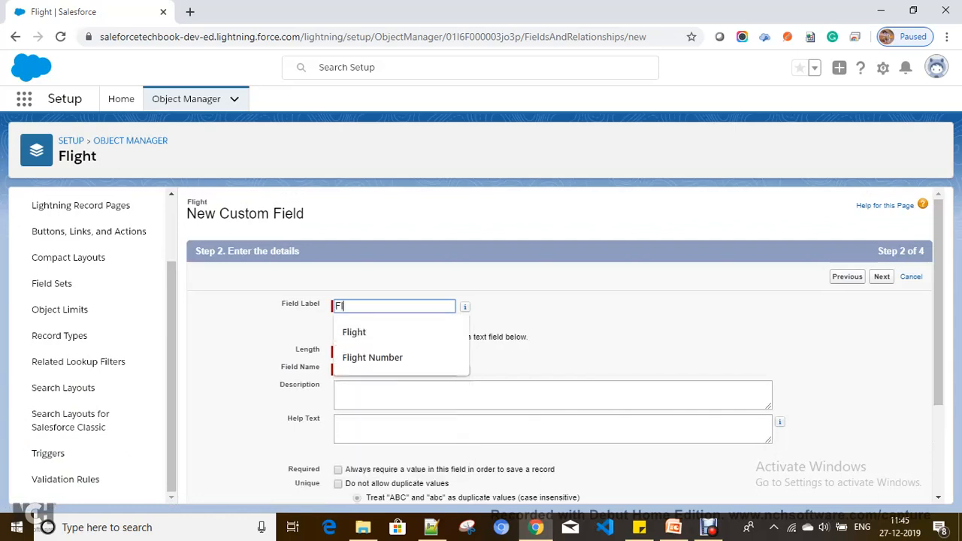
text(ight Number)
key(Tab)
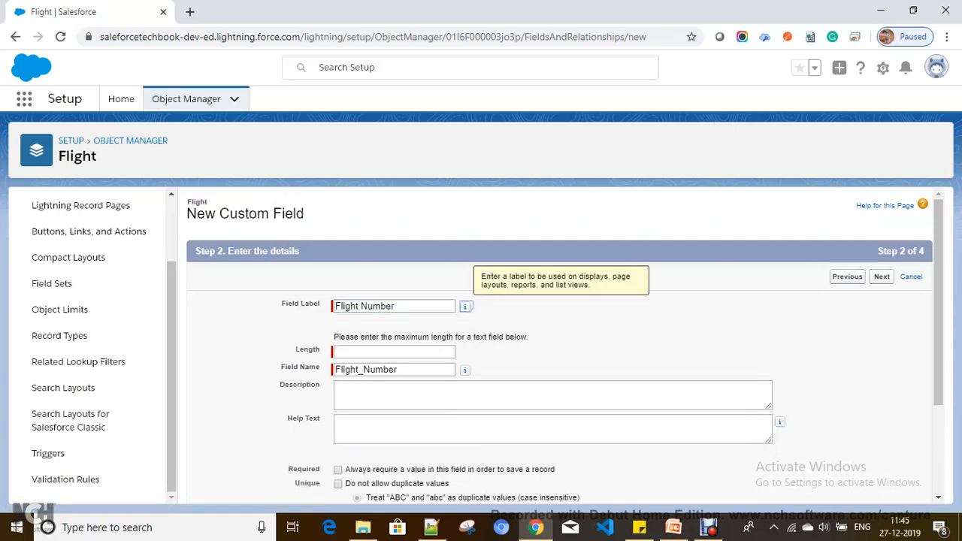
key(Tab)
text(12)
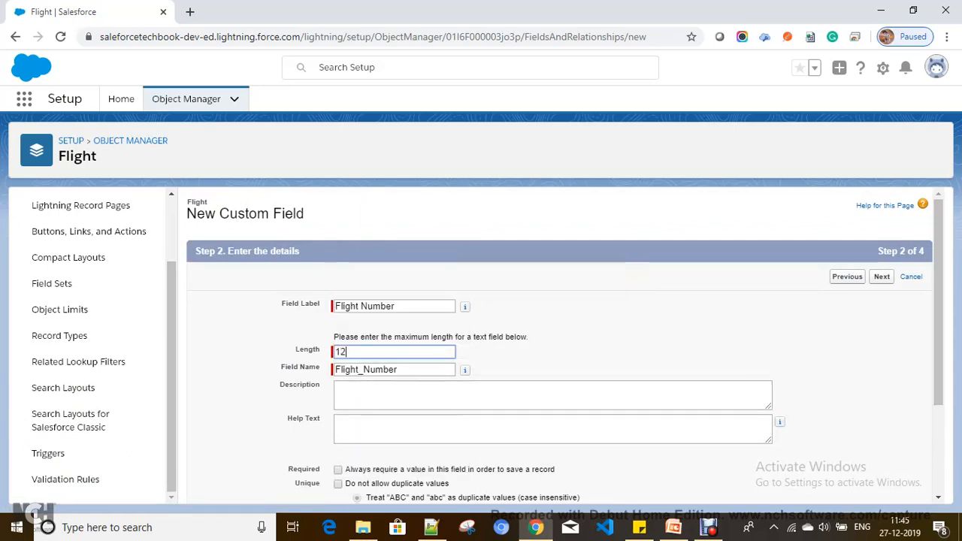
key(Return)
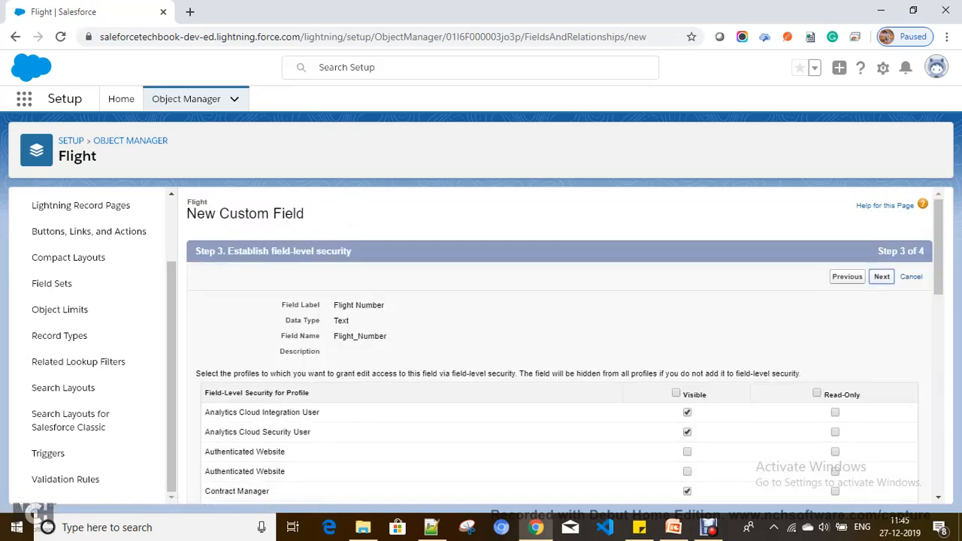
key(Return)
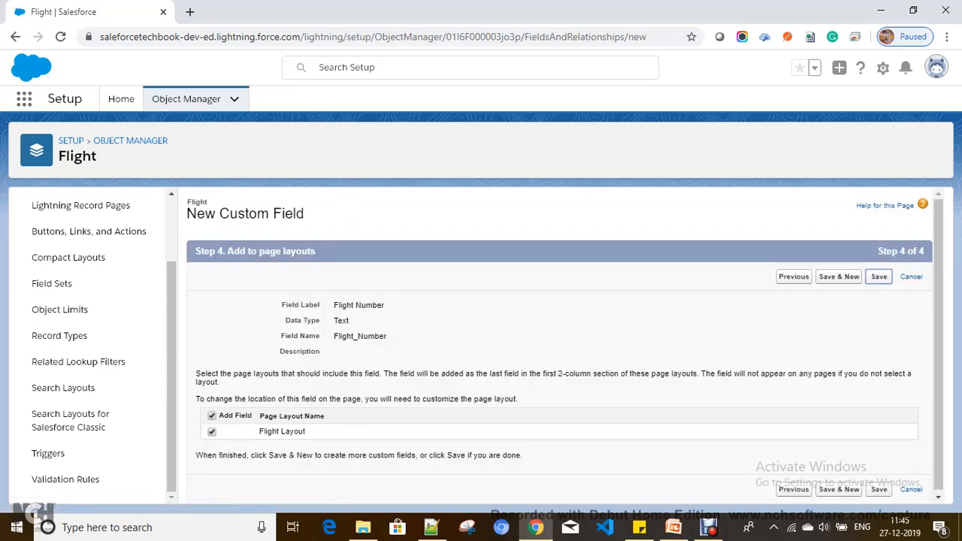
key(Return)
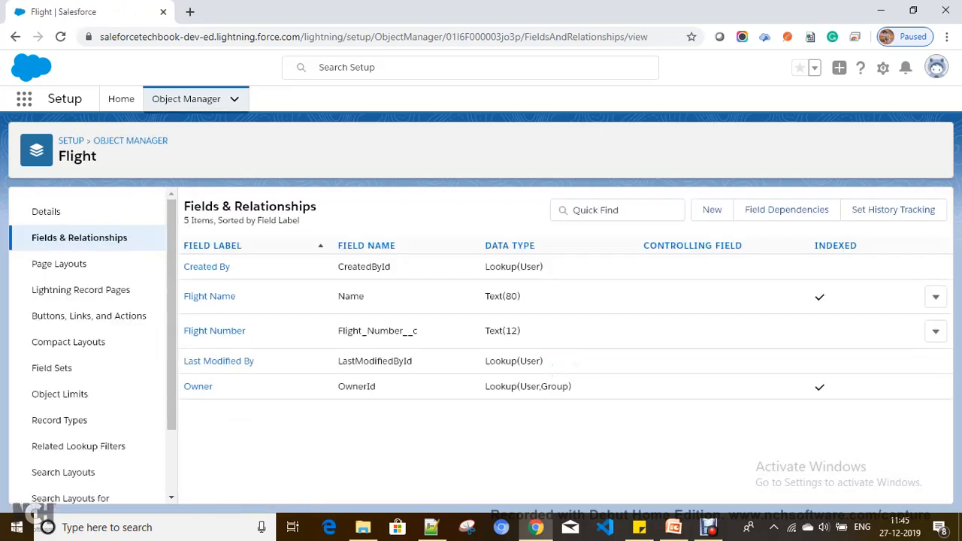
Search the Object Manager list for Passenger, then clear the search.
click(186, 98)
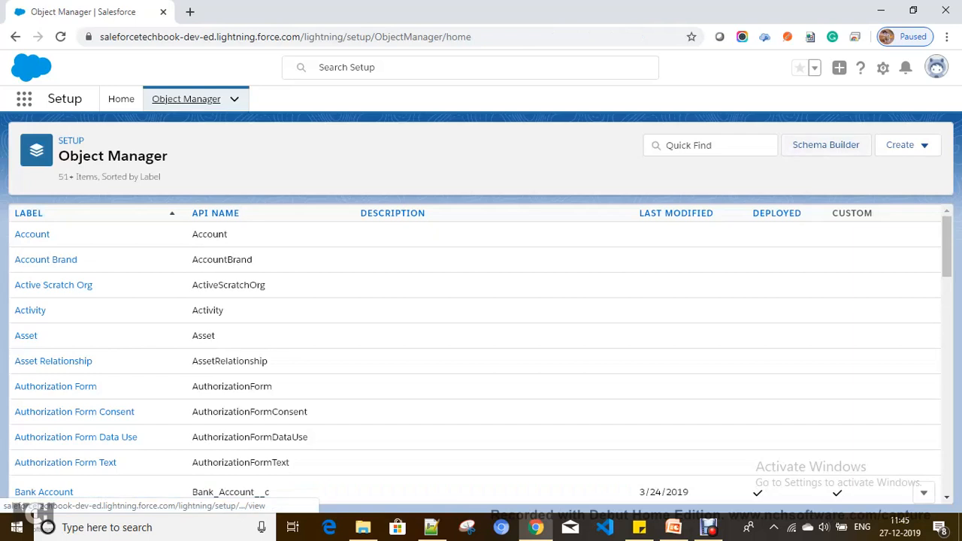
click(710, 145)
text(Pass)
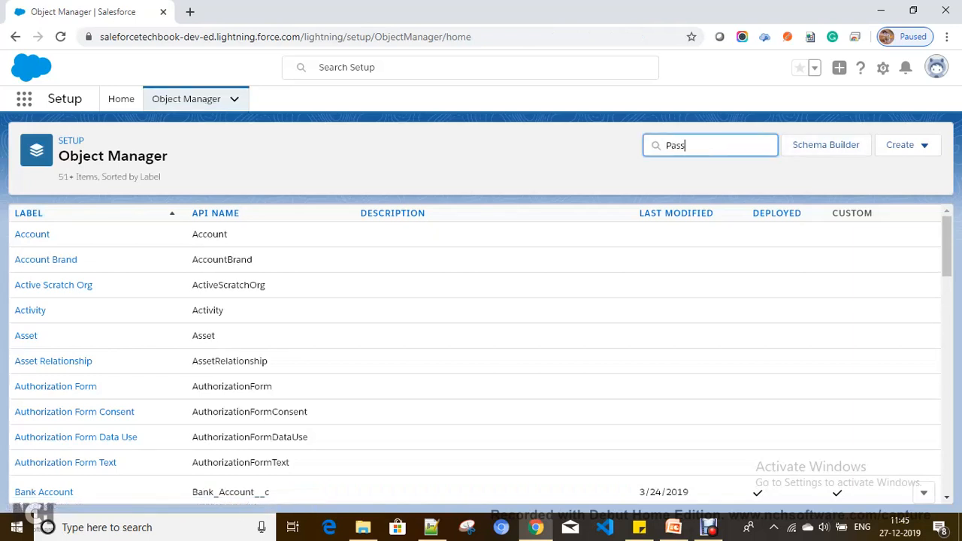
text(w)
key(BackSpace)
text(enger)
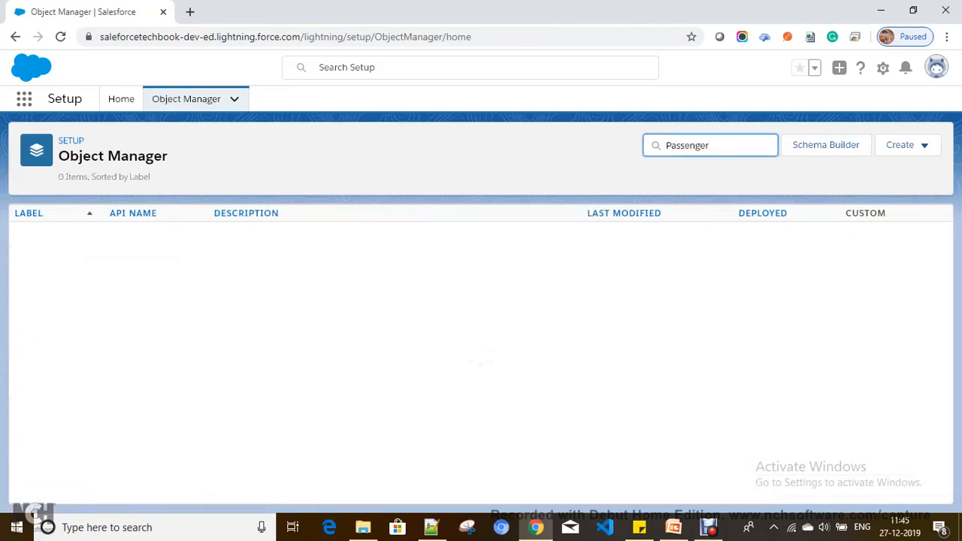
key(ctrl+a)
key(BackSpace)
Create a custom object labelled Passenger with plural Passengers and save it.
click(906, 145)
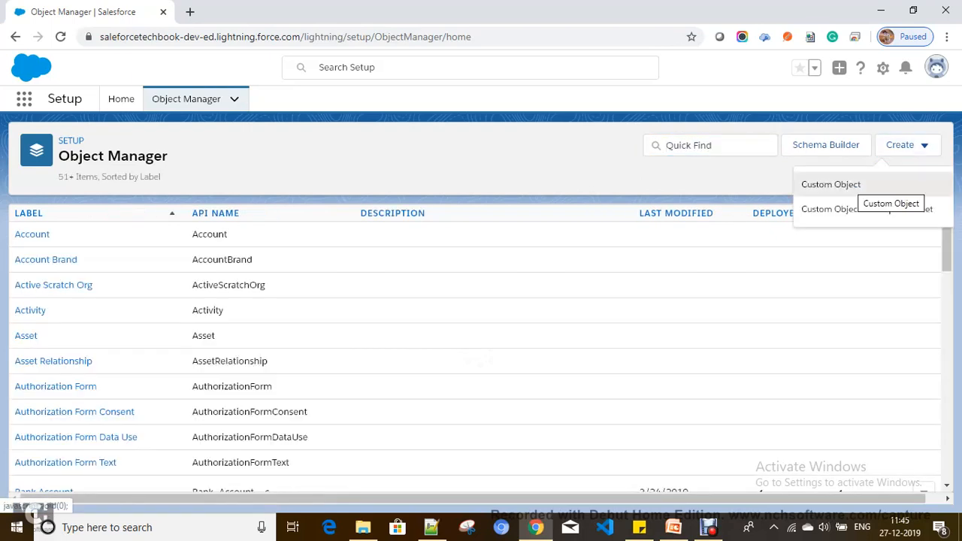
click(861, 185)
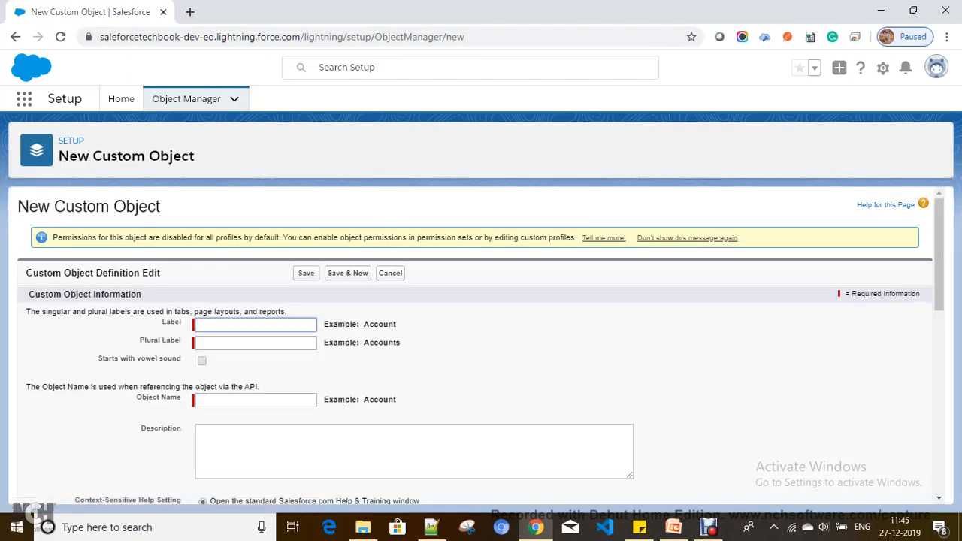
text(Passeng)
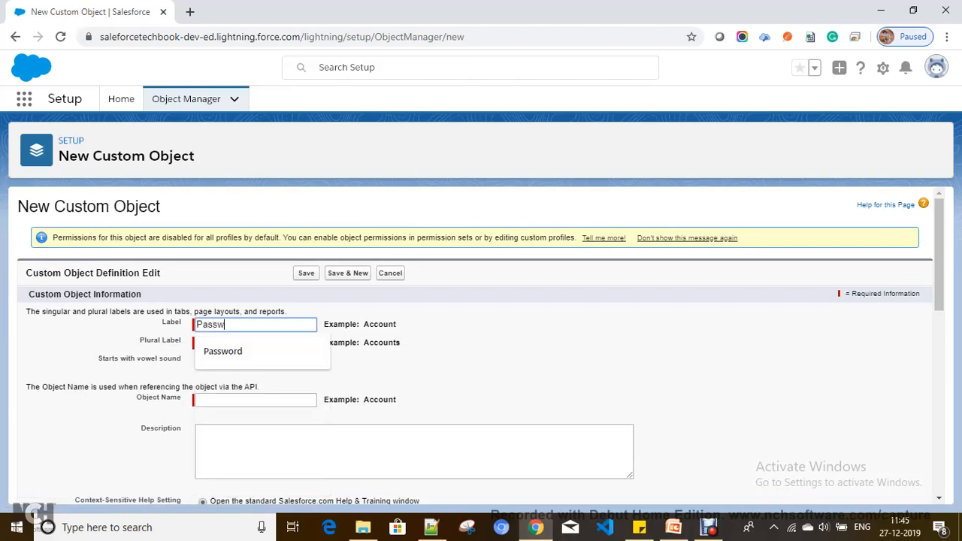
text(er)
key(Tab)
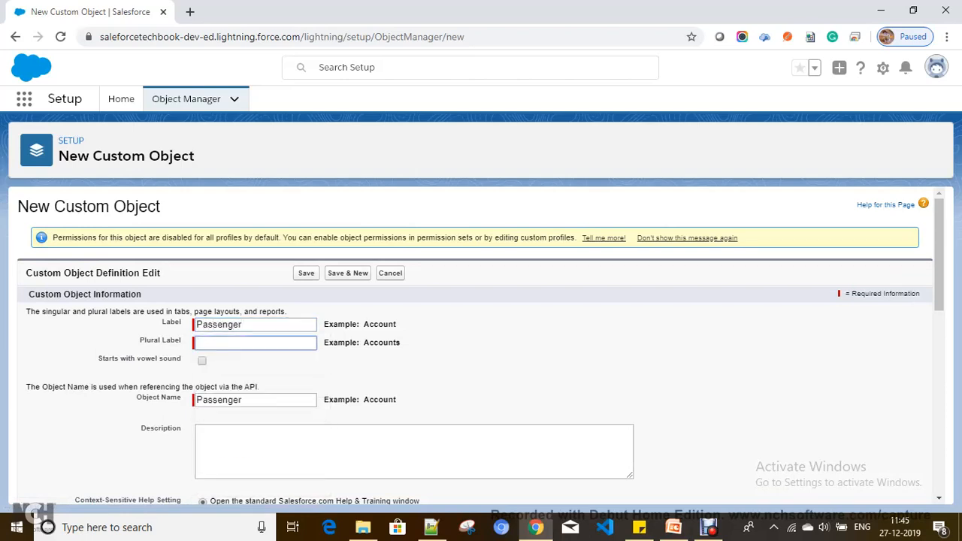
drag(320, 325, 180, 324)
click(263, 325)
key(ctrl+a)
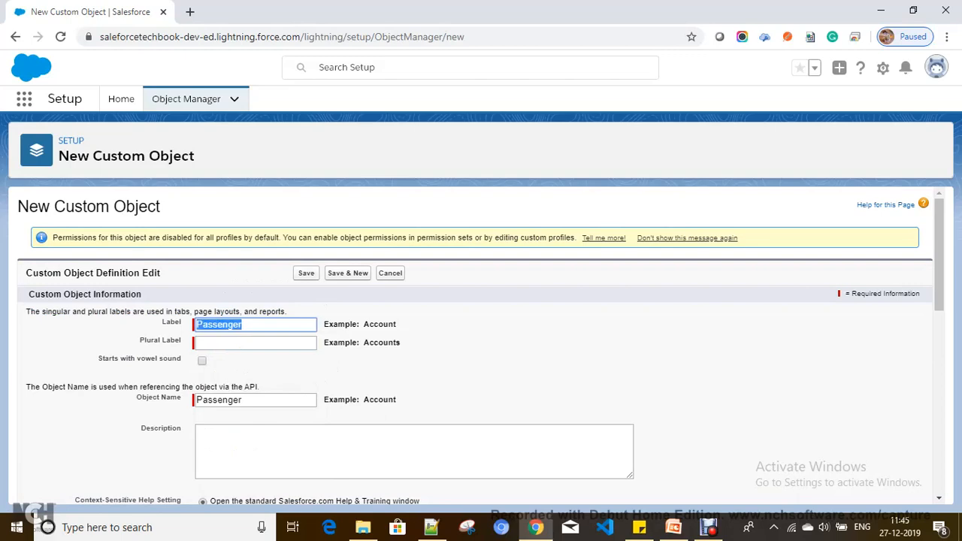
key(ctrl+c)
key(Tab)
key(ctrl+v)
text(s)
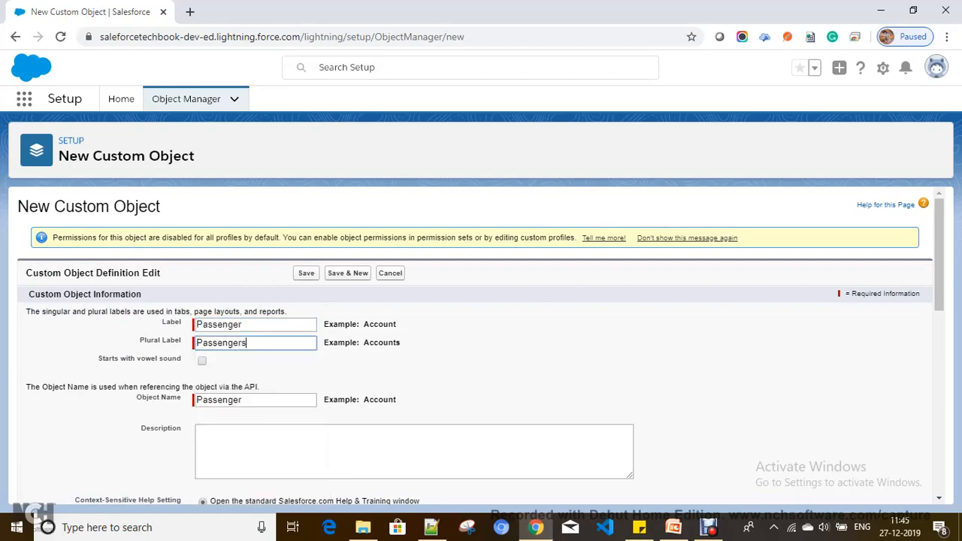
scroll(481, 338, down, 10)
scroll(482, 338, down, 3)
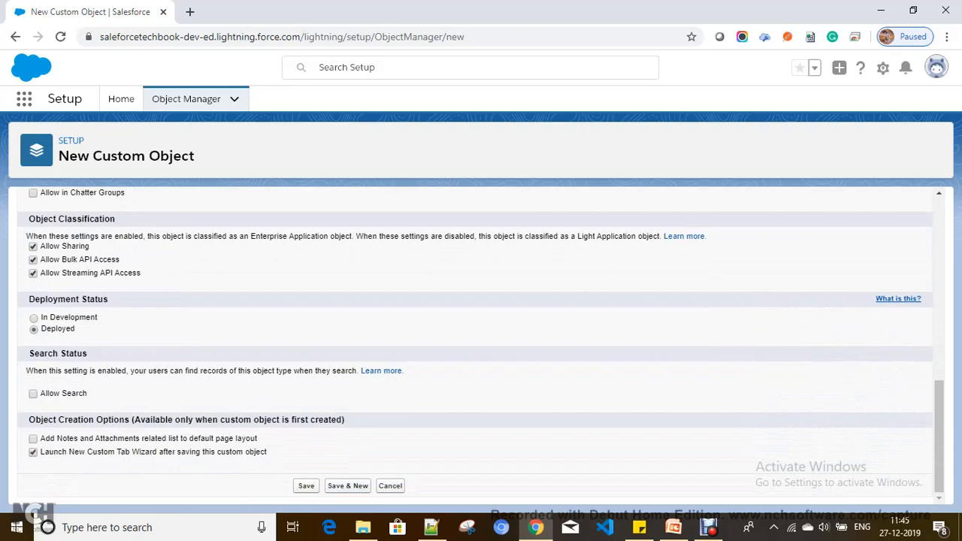
click(306, 487)
Save the Passenger object, reload the stalled tab page, and pick the Presenter tab style.
click(306, 486)
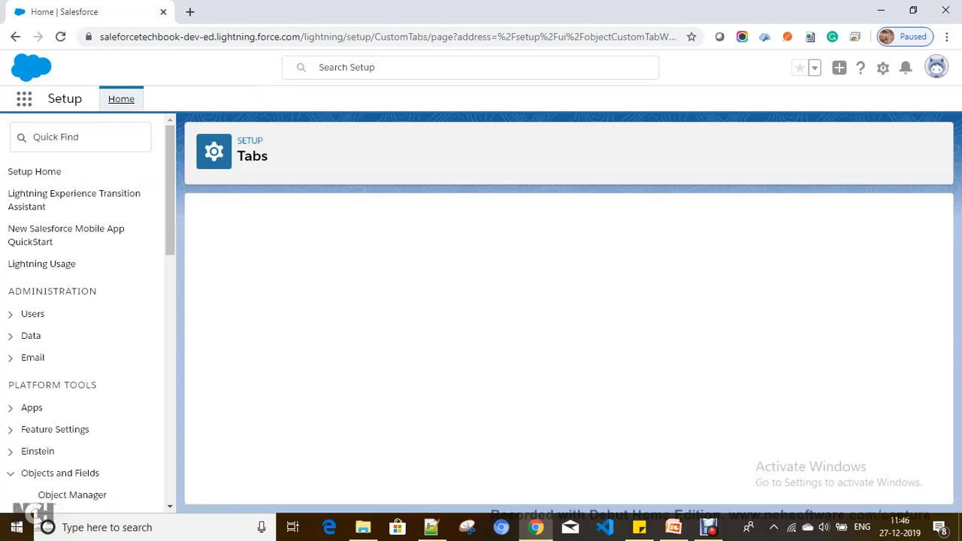
key(ctrl+l)
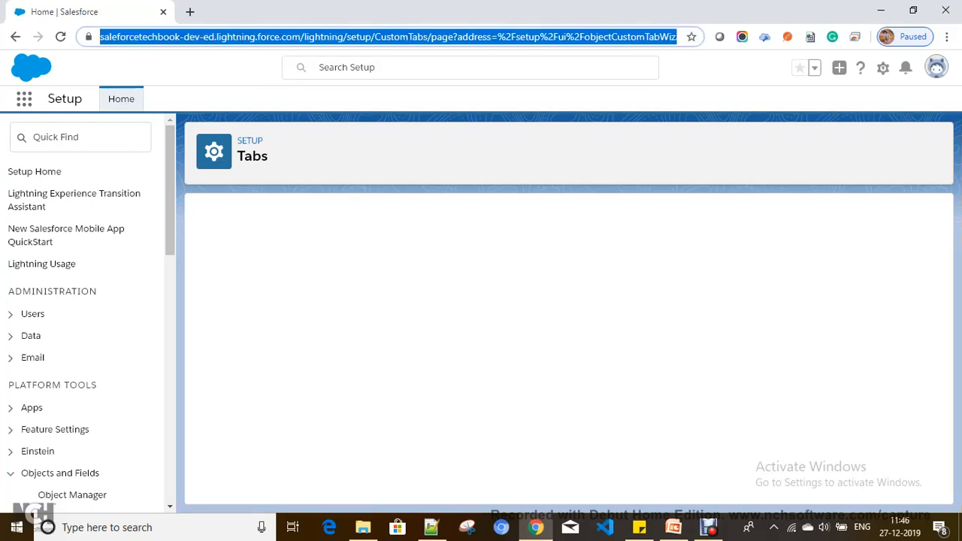
key(Return)
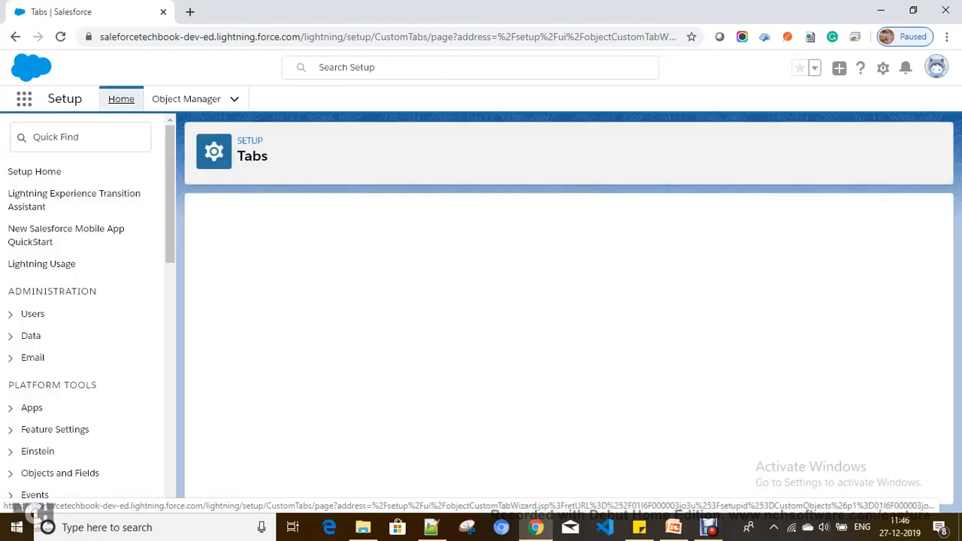
click(456, 345)
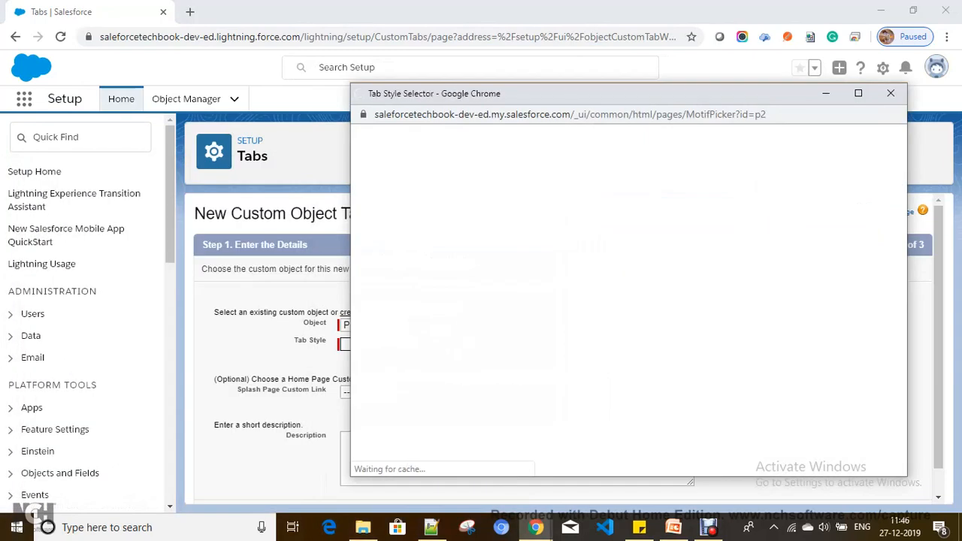
scroll(672, 186, down, 2)
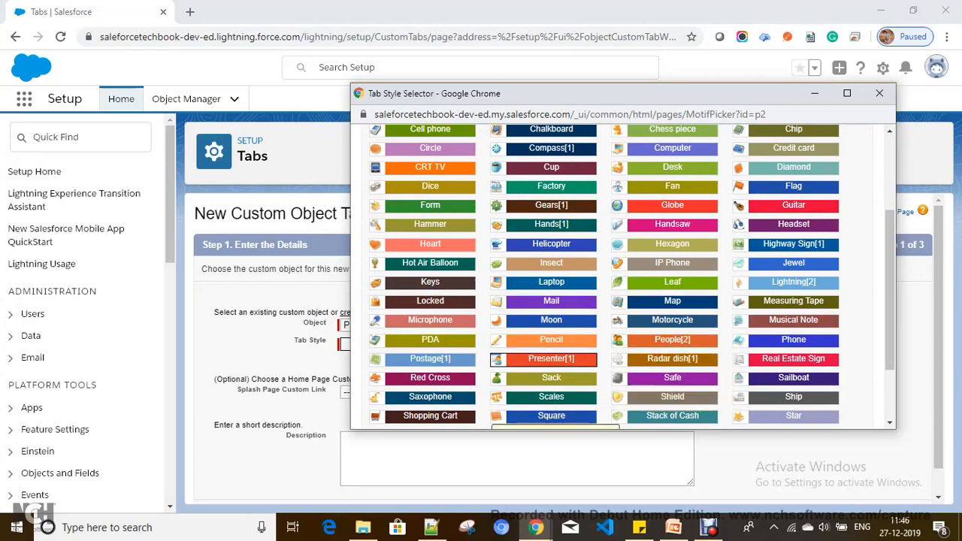
click(551, 359)
Limit the Passenger tab to the Relationships app only and save it.
scroll(564, 346, down, 1)
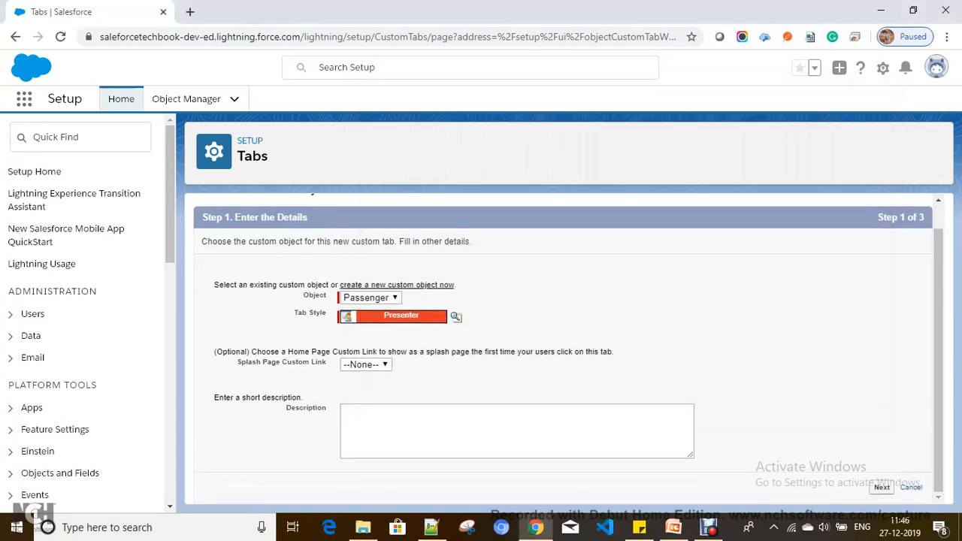
click(881, 488)
scroll(564, 346, down, 10)
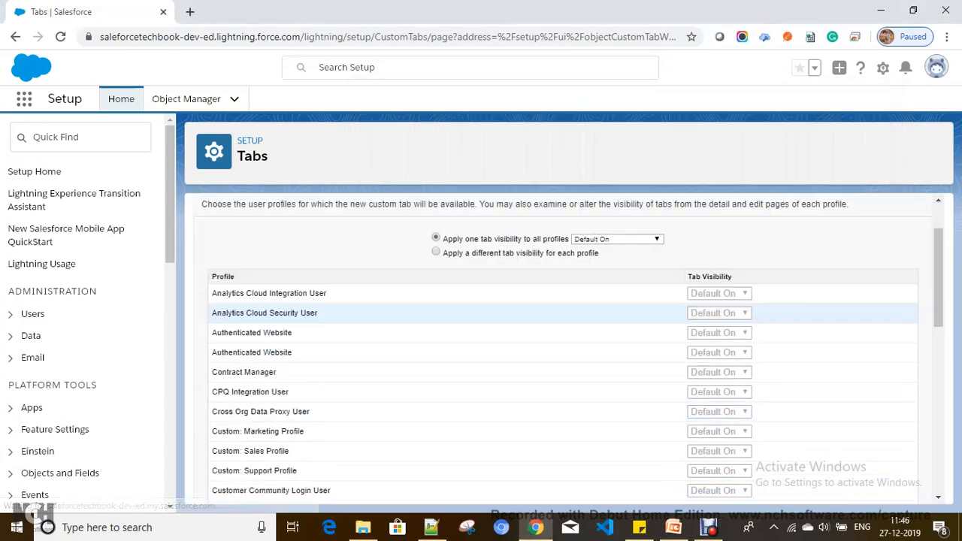
click(881, 487)
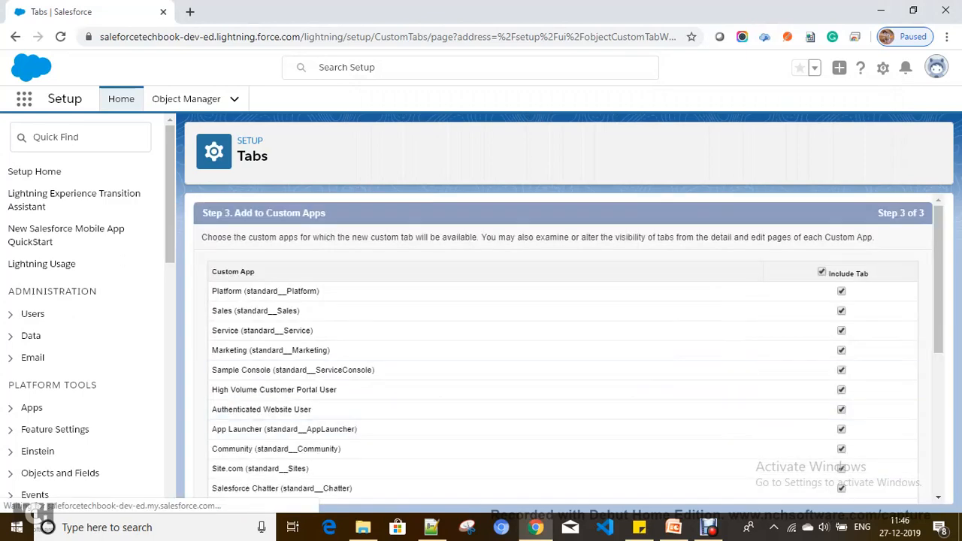
scroll(564, 299, down, 1)
scroll(564, 300, down, 3)
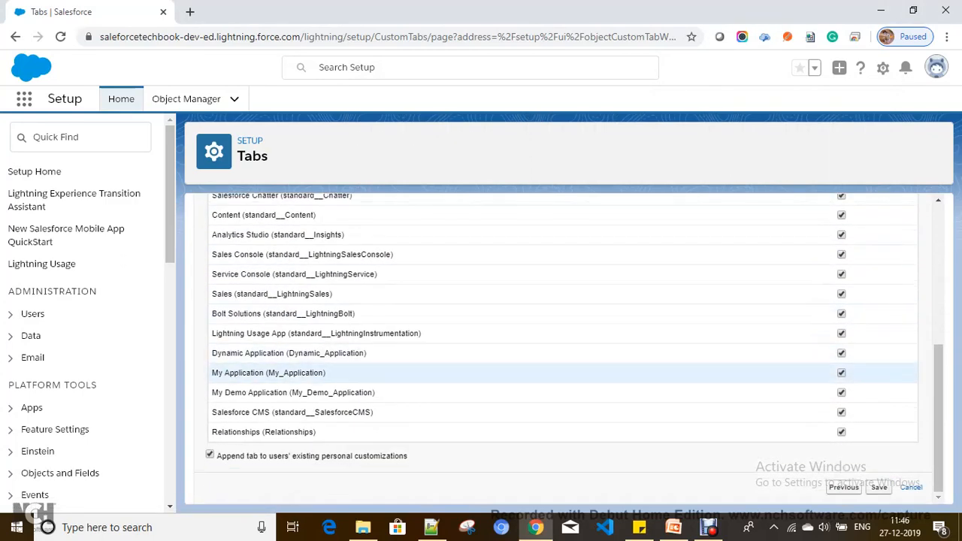
scroll(563, 299, up, 5)
click(822, 272)
scroll(564, 299, down, 5)
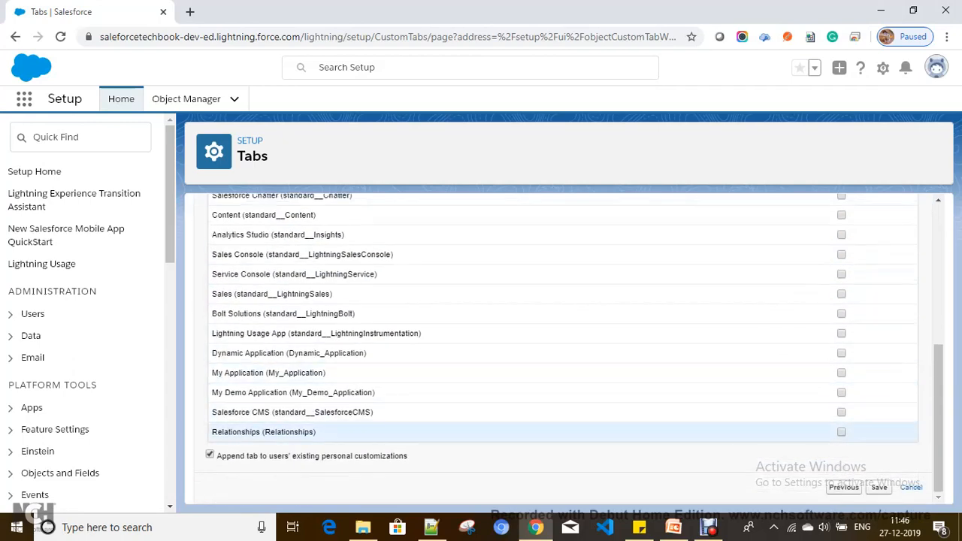
click(842, 432)
click(879, 487)
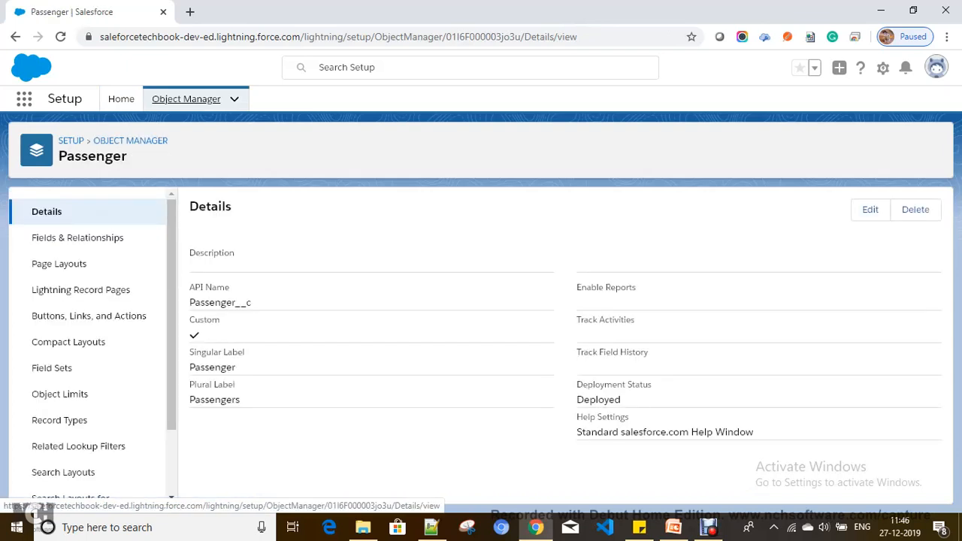
Start a new Date custom field on the Passenger object.
click(77, 238)
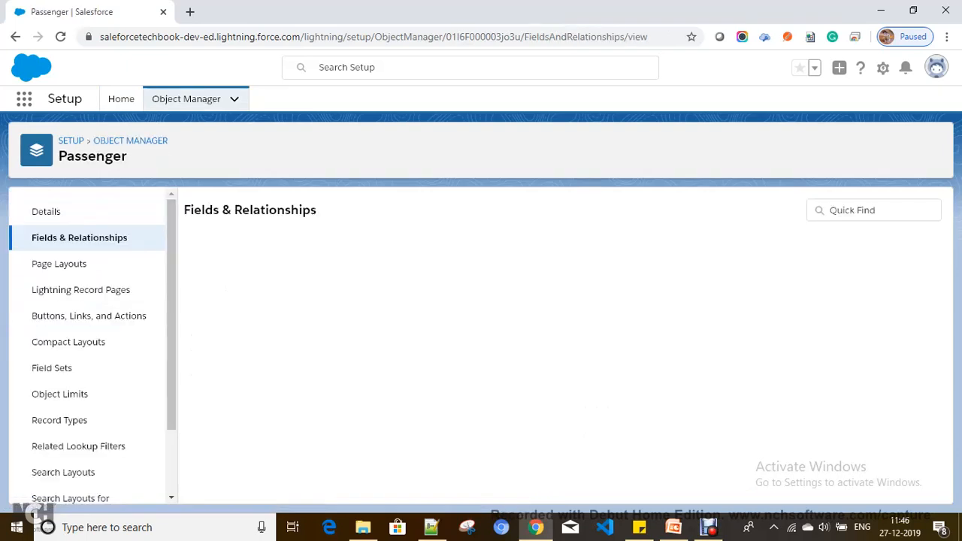
click(711, 209)
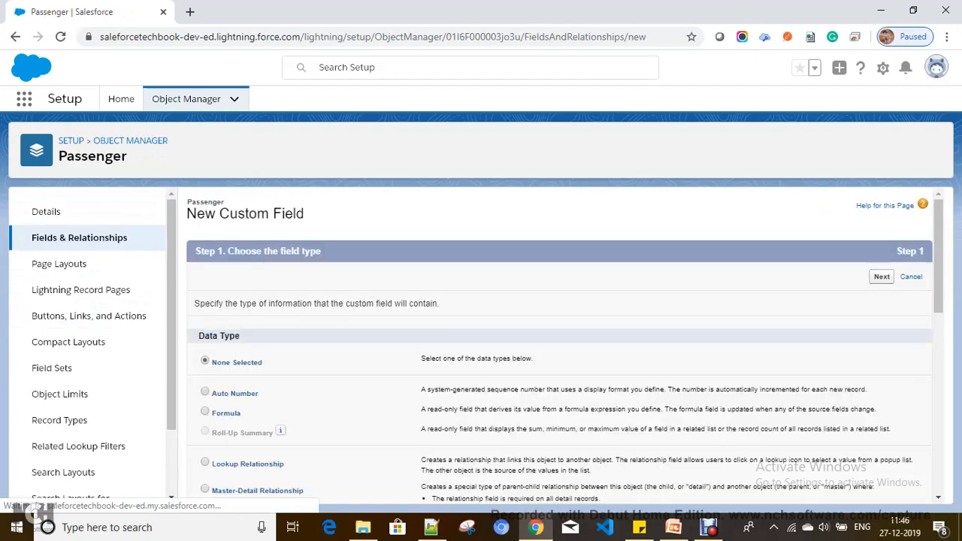
scroll(564, 345, down, 5)
scroll(563, 345, up, 5)
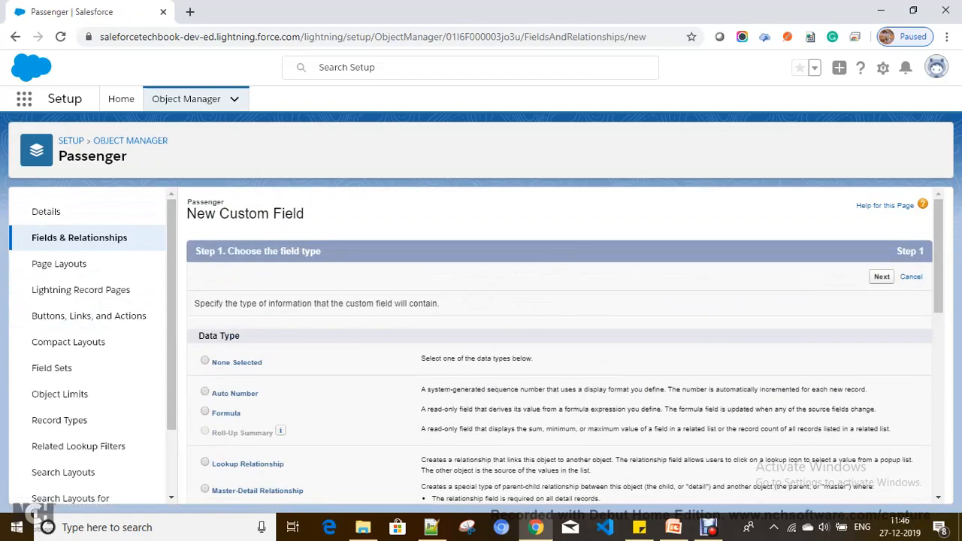
click(882, 277)
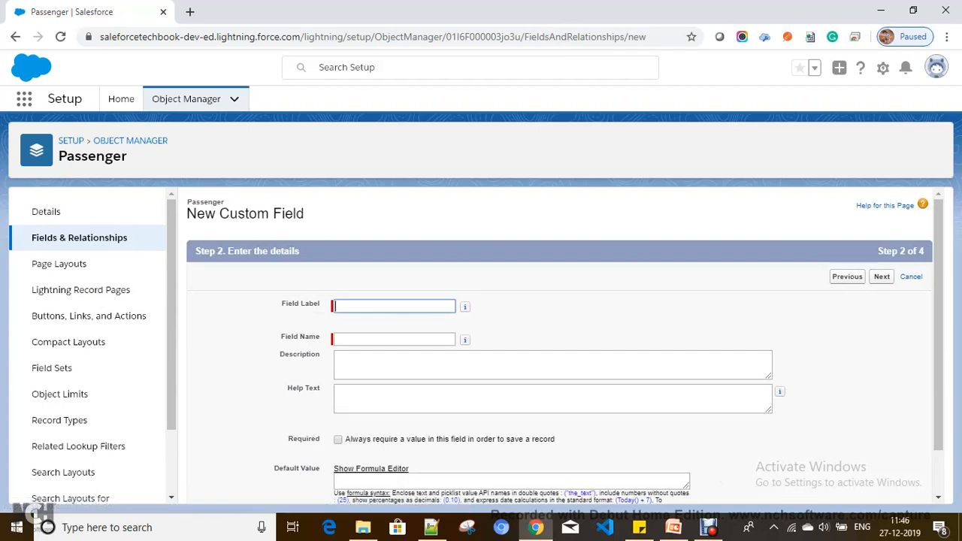
Label the field Travel Date, keep it on the Passenger Layout, and save it.
text(Date o)
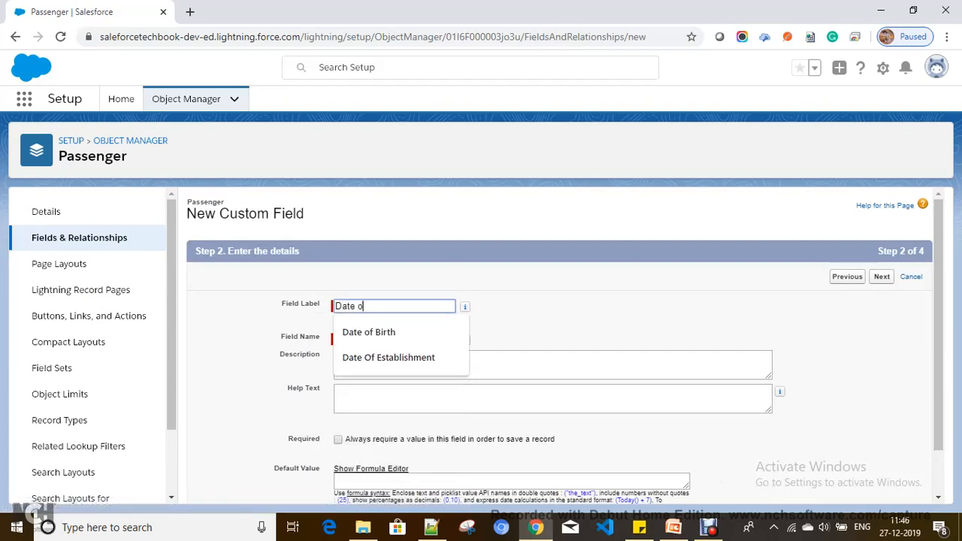
text(f tr)
key(BackSpace)
key(BackSpace)
text(T)
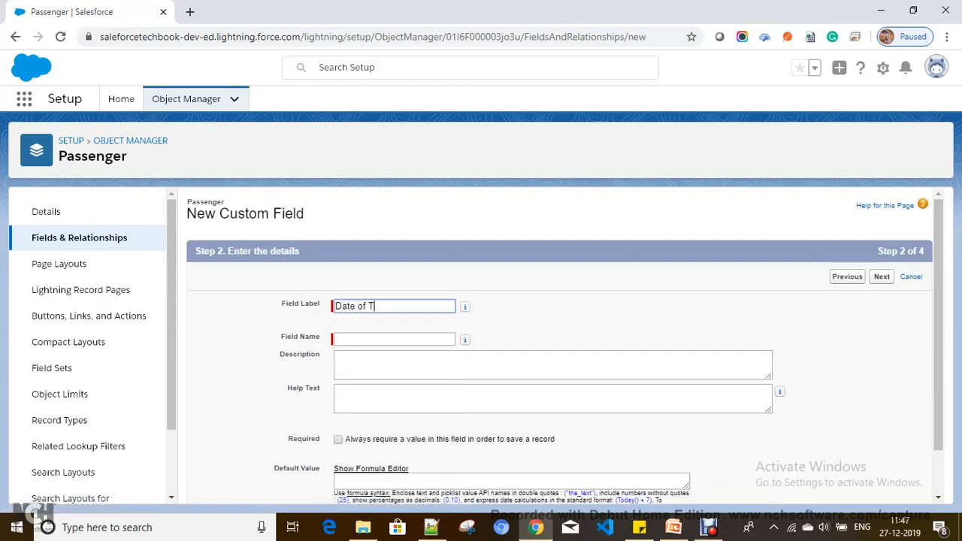
text(rav)
key(BackSpace)
key(BackSpace)
key(BackSpace)
key(BackSpace)
key(BackSpace)
key(BackSpace)
key(BackSpace)
key(BackSpace)
key(BackSpace)
key(BackSpace)
key(BackSpace)
key(BackSpace)
text(Tra)
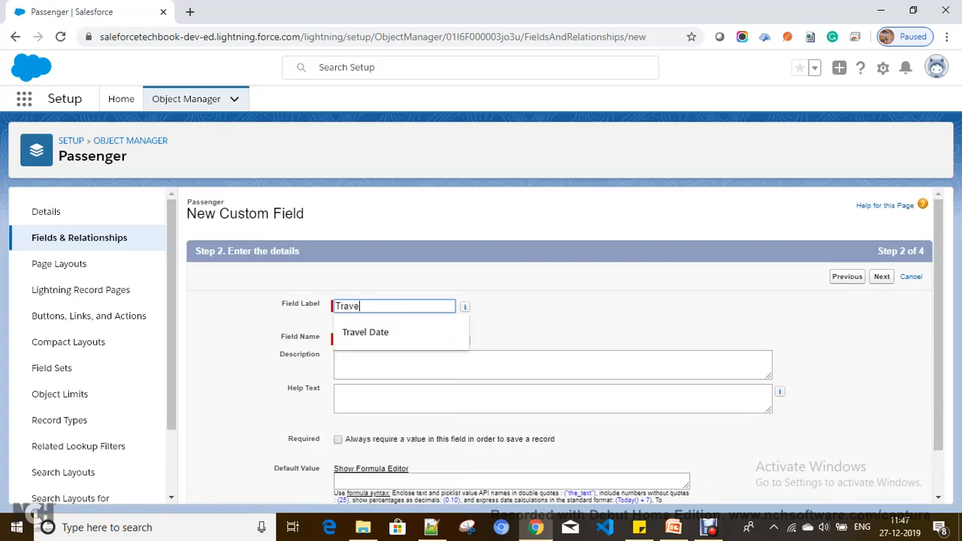
text(ve)
key(Down)
key(Return)
key(Tab)
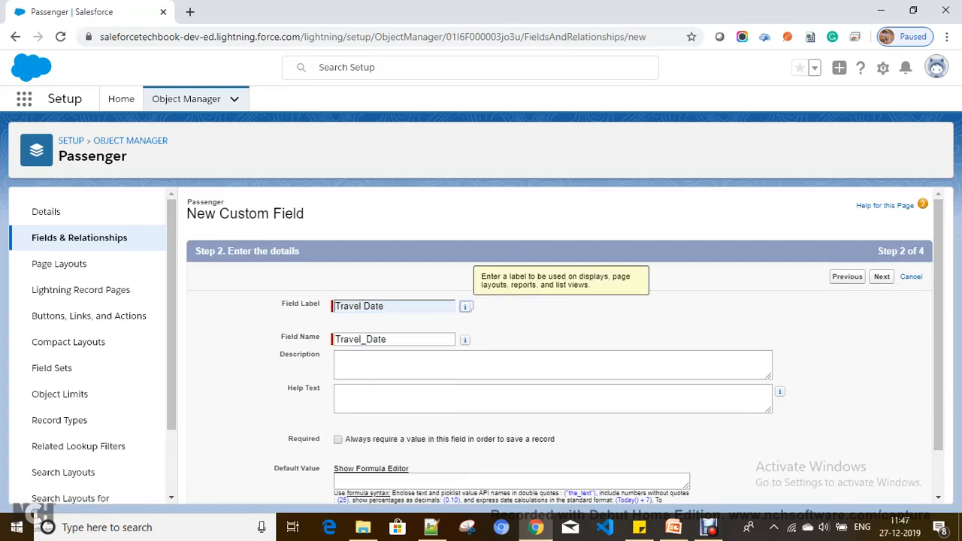
click(881, 277)
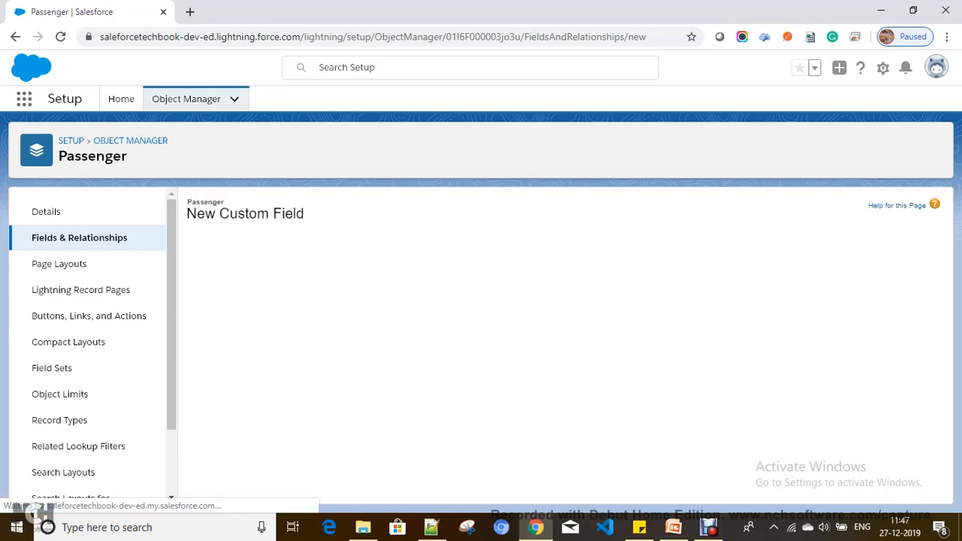
click(881, 276)
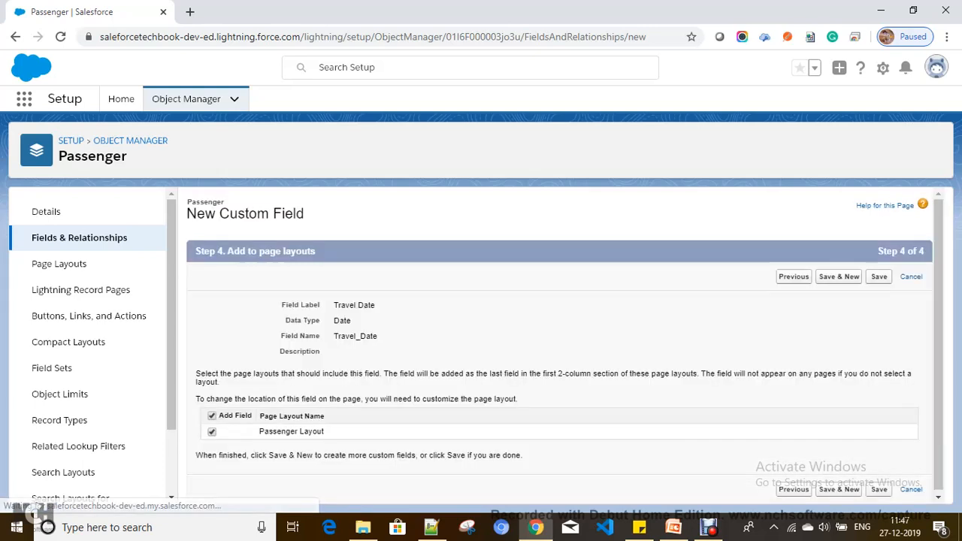
click(879, 276)
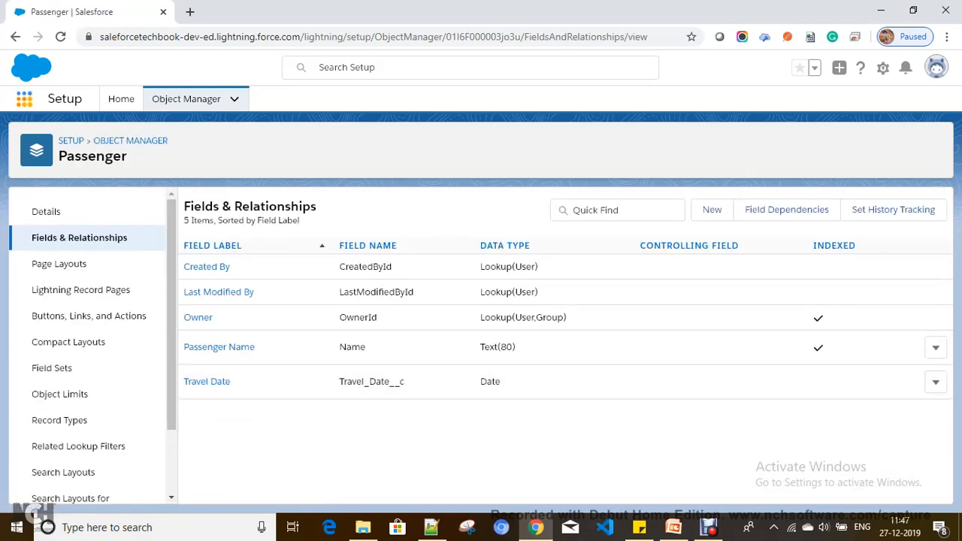
Launch the Relationships app and view the All Flights and All Passengers lists.
click(24, 98)
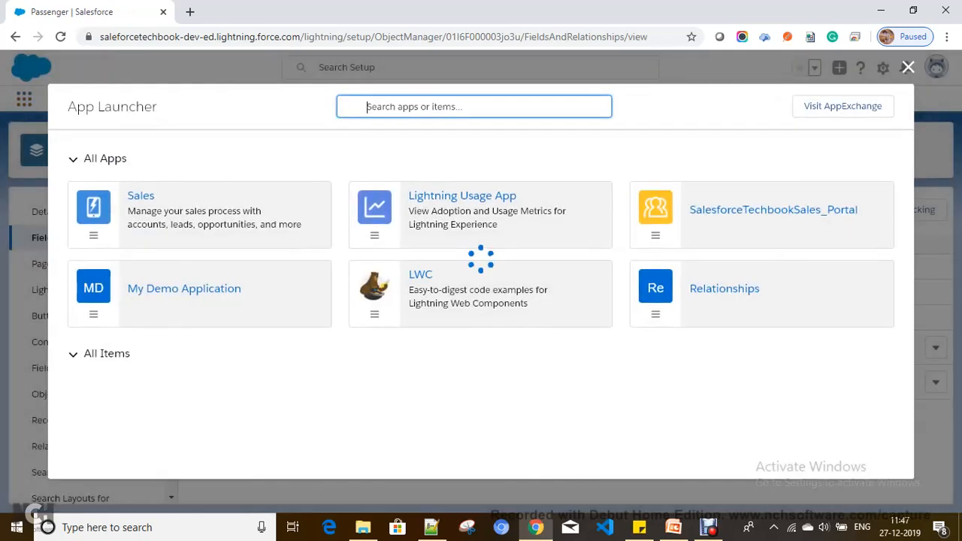
click(717, 289)
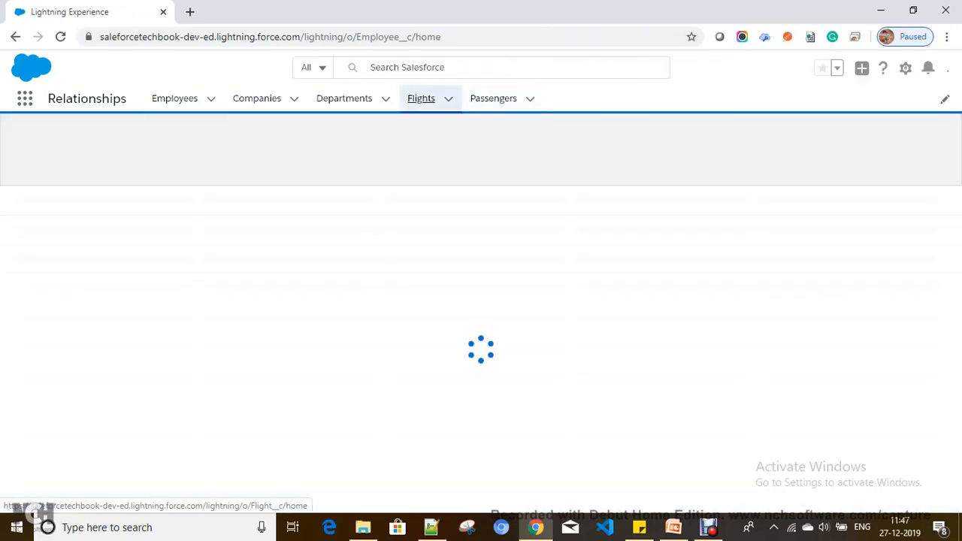
click(433, 99)
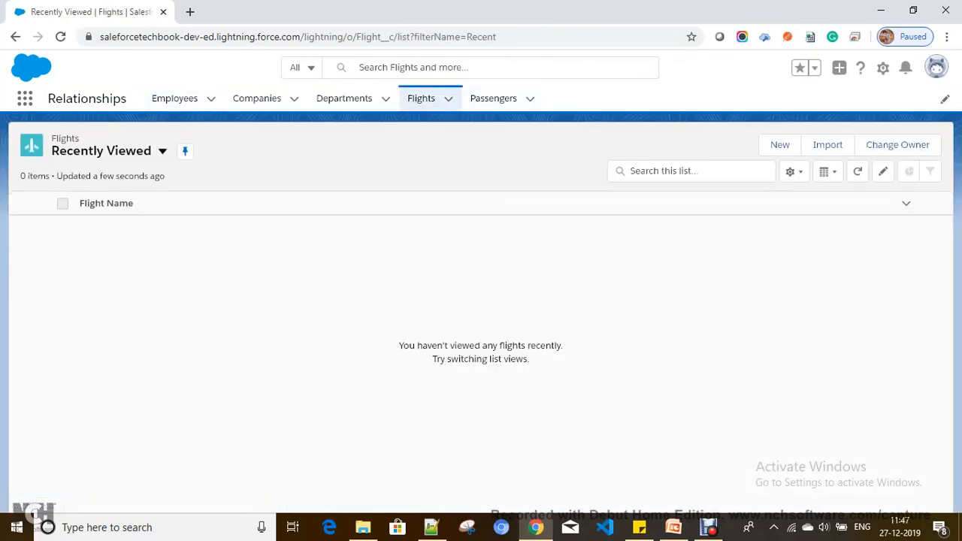
click(161, 150)
click(84, 198)
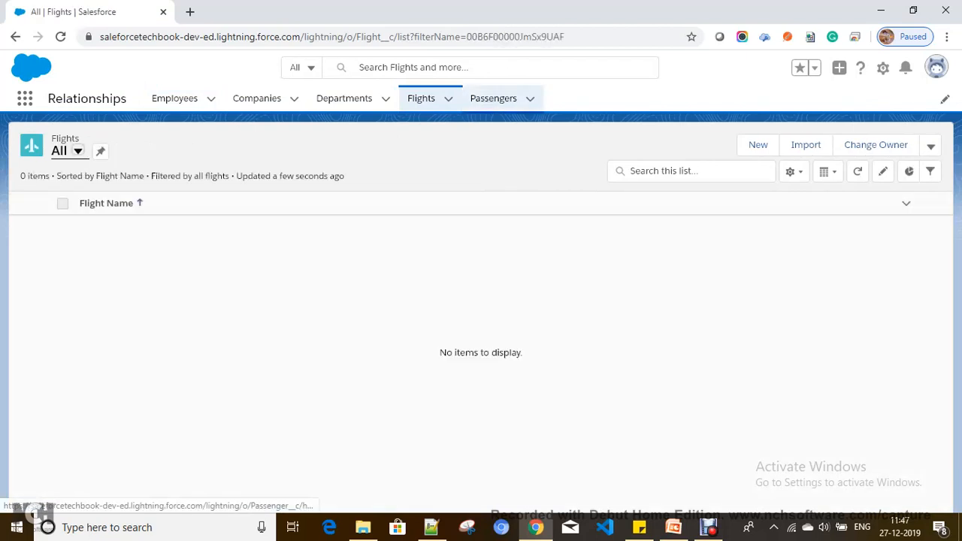
click(493, 97)
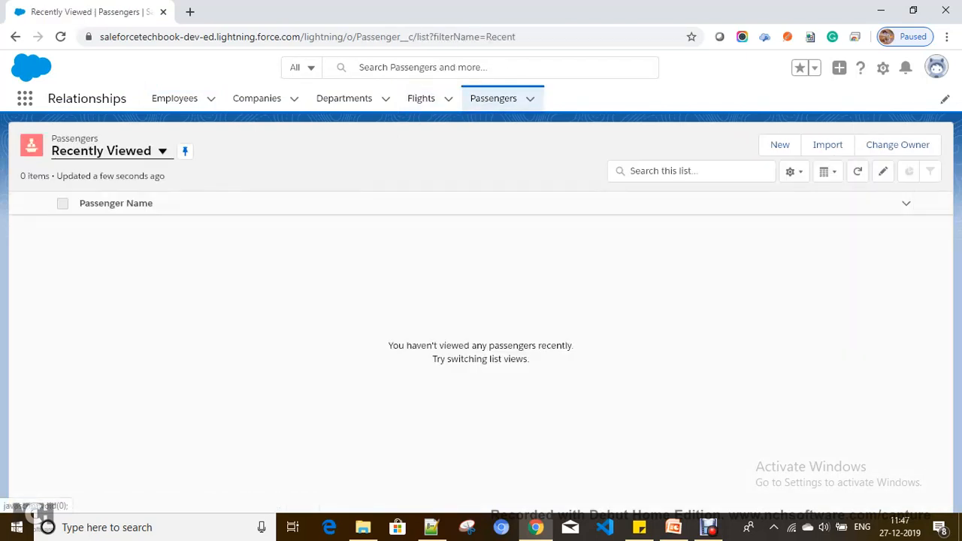
click(162, 150)
click(86, 198)
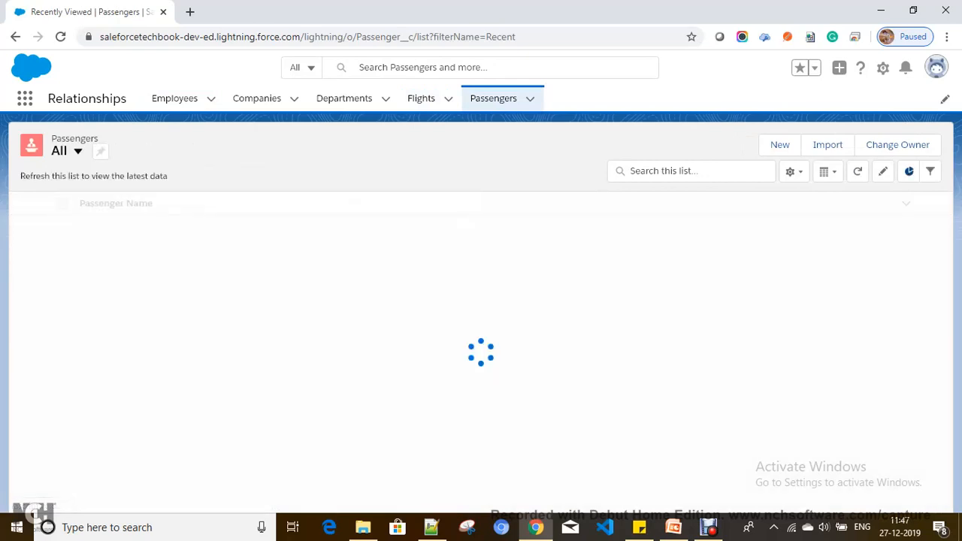
Open the New Passenger and New Flight forms and cancel both without saving.
click(758, 145)
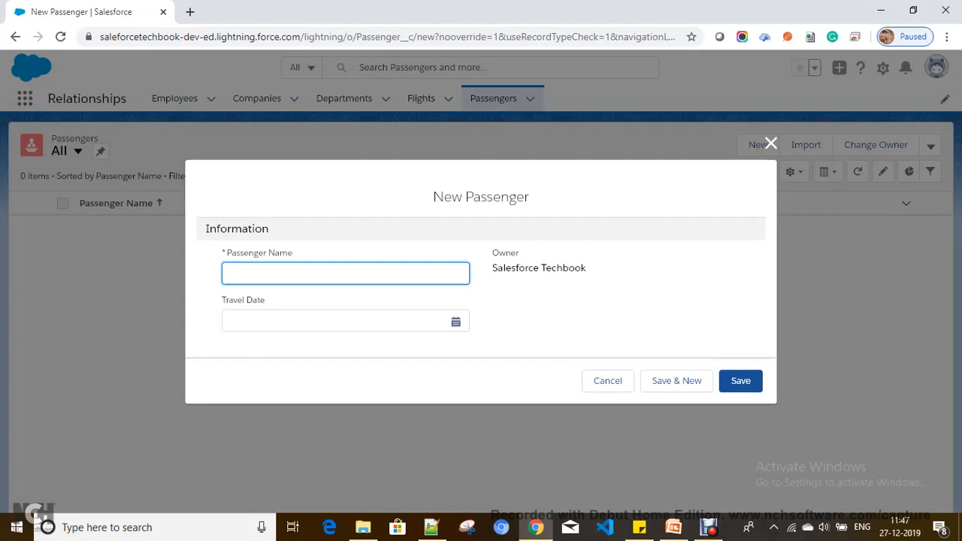
click(770, 143)
click(421, 98)
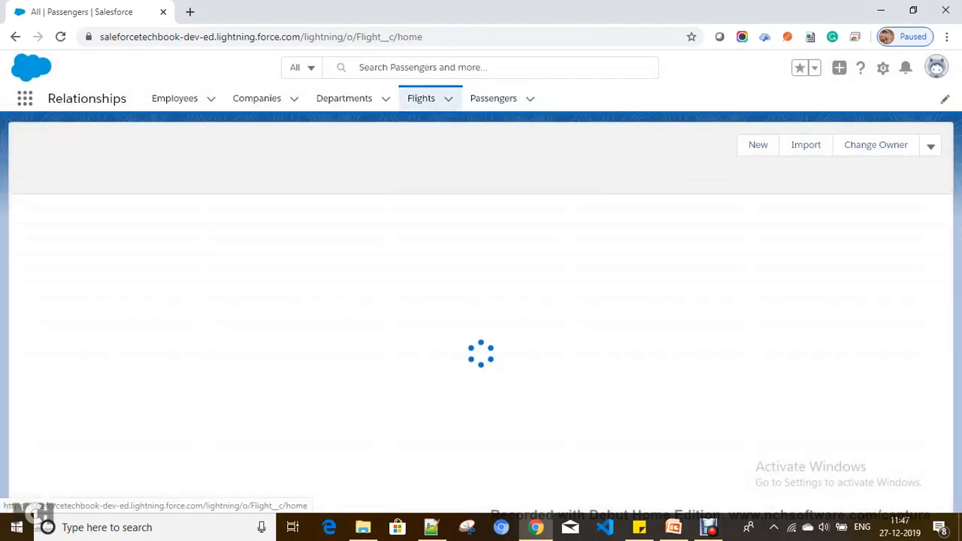
click(780, 146)
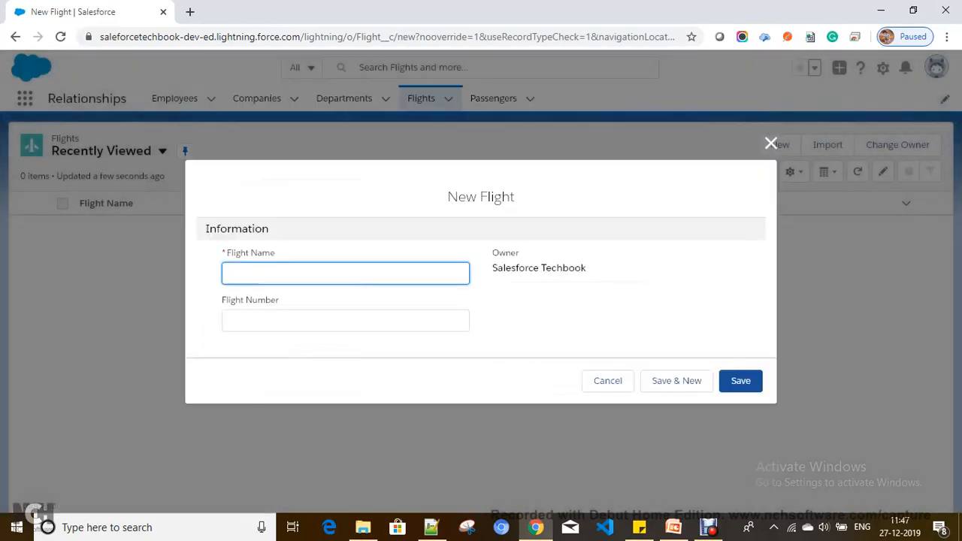
click(771, 144)
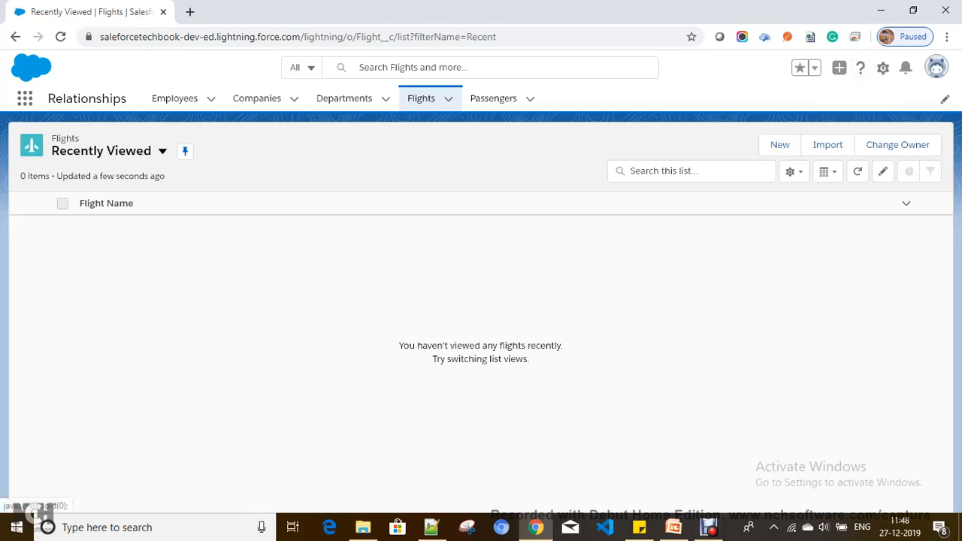
Open Setup in a new browser tab from the gear menu and show Object Manager's Create options.
click(861, 68)
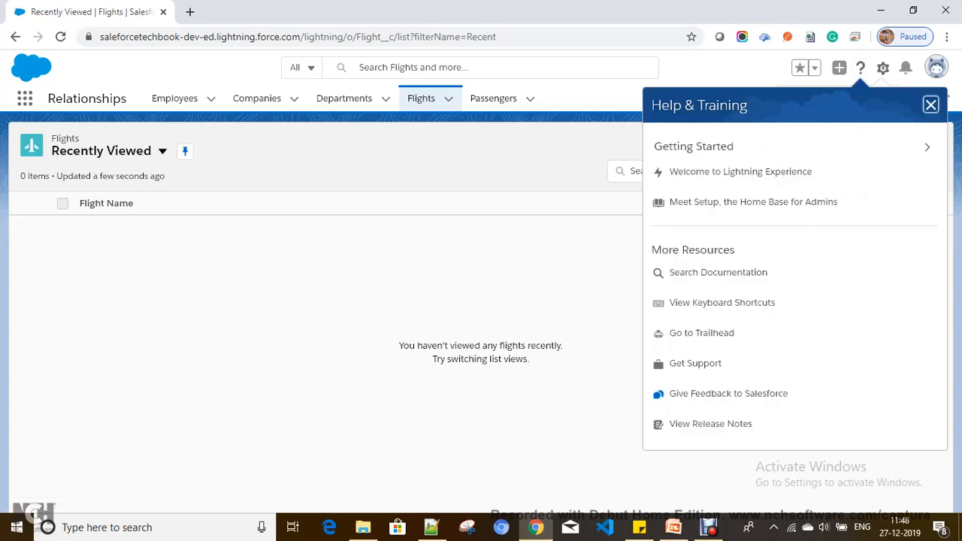
click(931, 105)
click(883, 68)
click(823, 103)
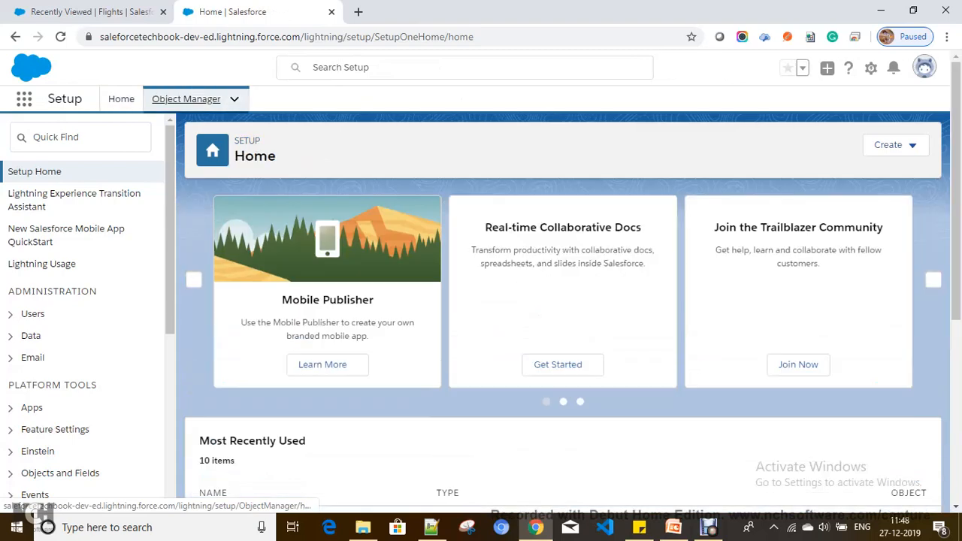
click(186, 98)
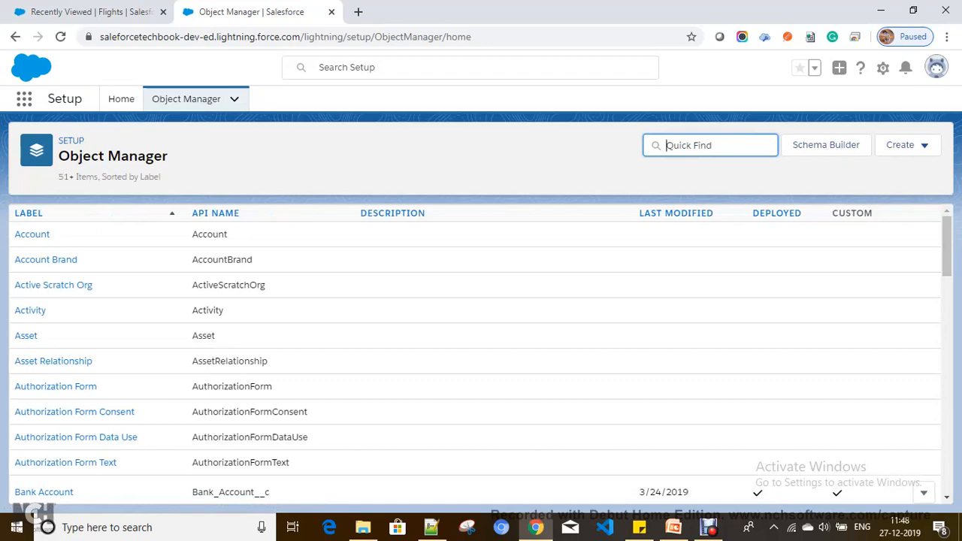
click(902, 145)
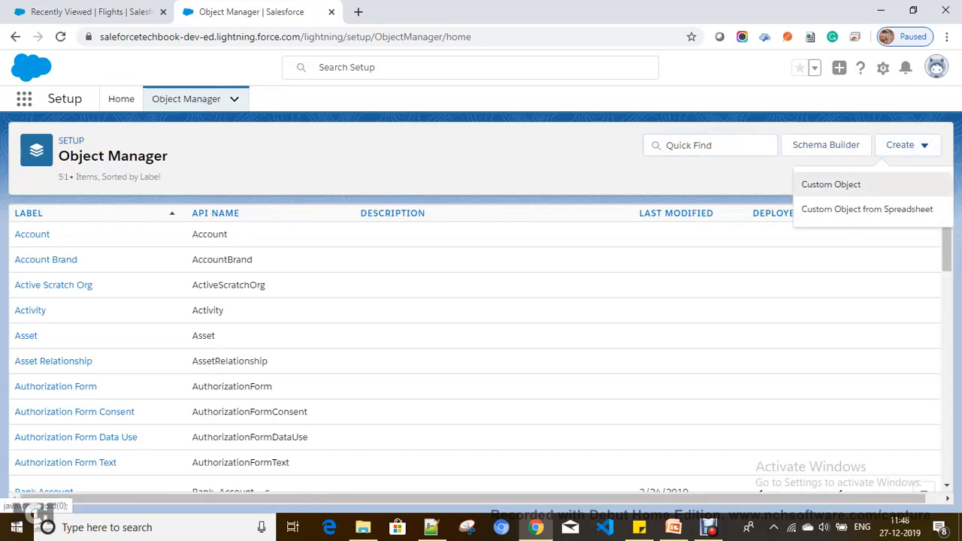
Start a custom object labelled Flight Passenger with plural label Flight Passengers.
click(833, 185)
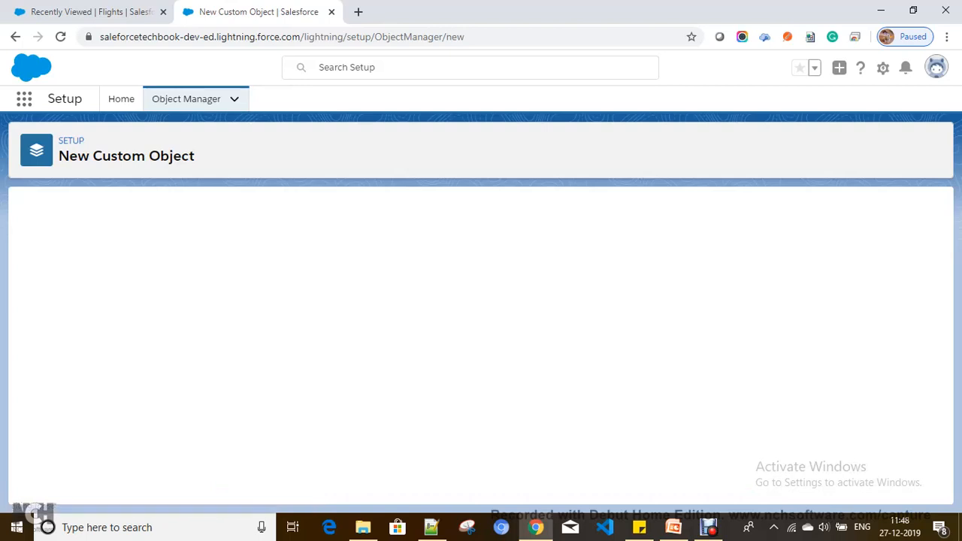
click(255, 324)
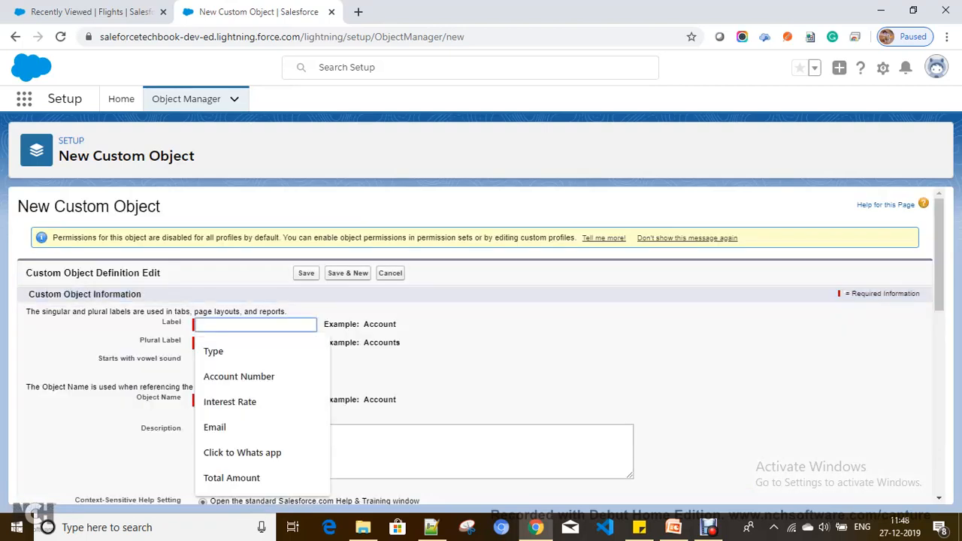
text(Pass)
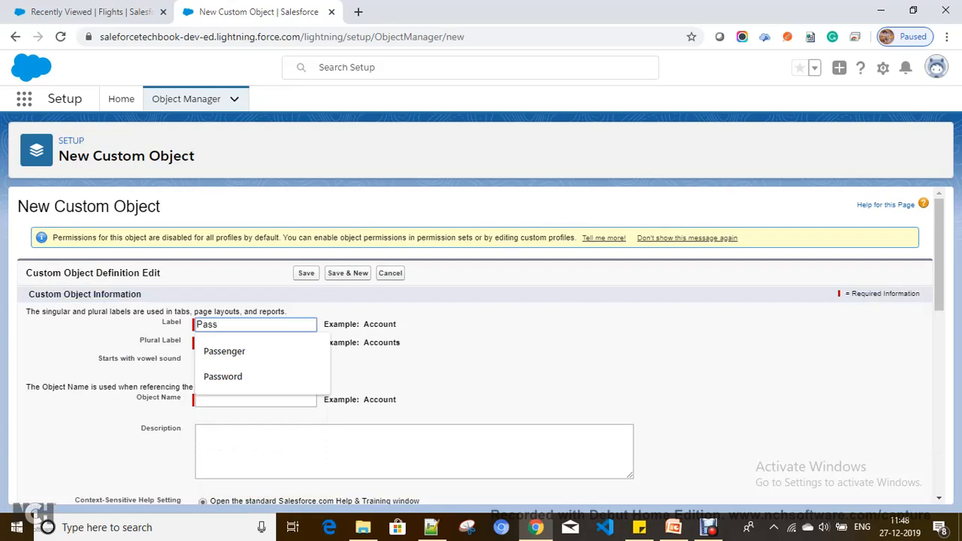
key(BackSpace)
key(BackSpace)
key(BackSpace)
key(BackSpace)
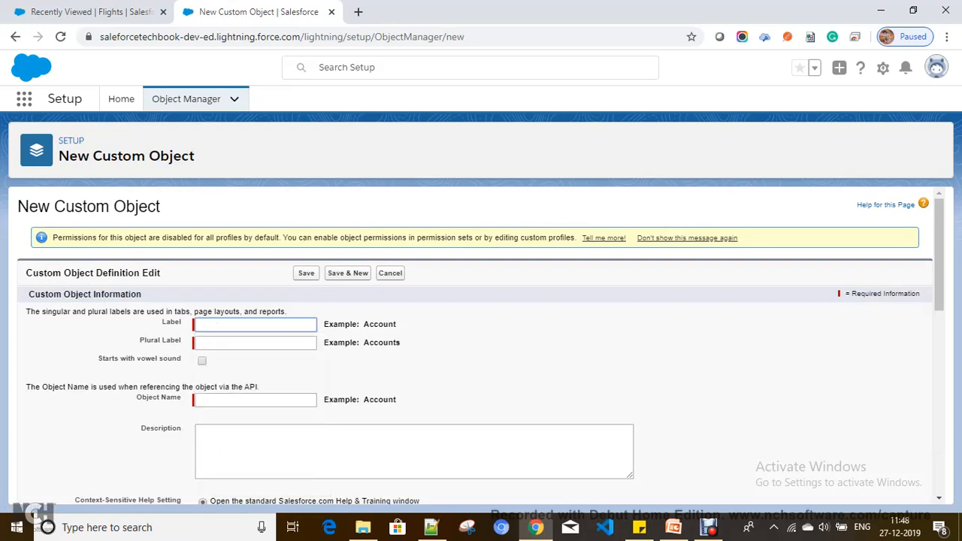
text(Flight Passenger)
key(Tab)
key(shift+Tab)
key(ctrl+c)
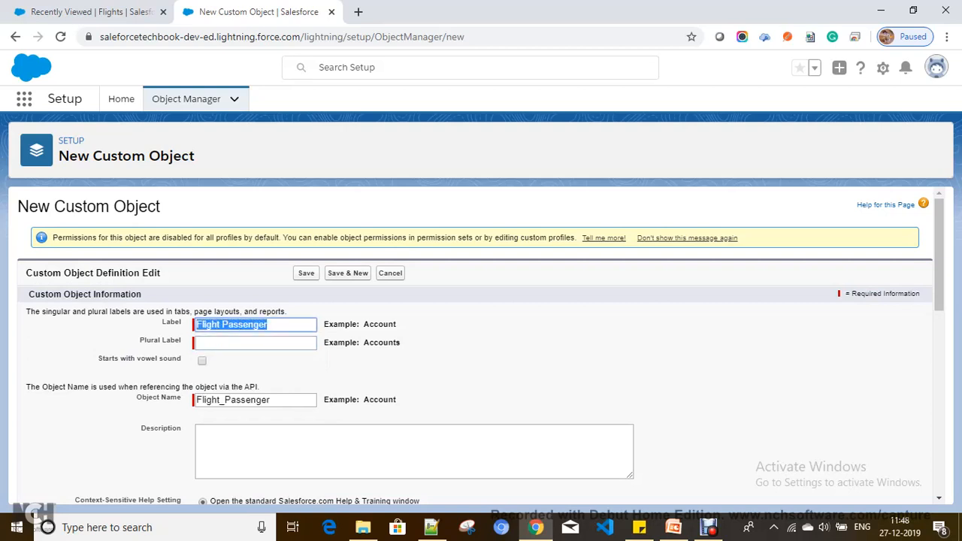
key(Tab)
key(ctrl+v)
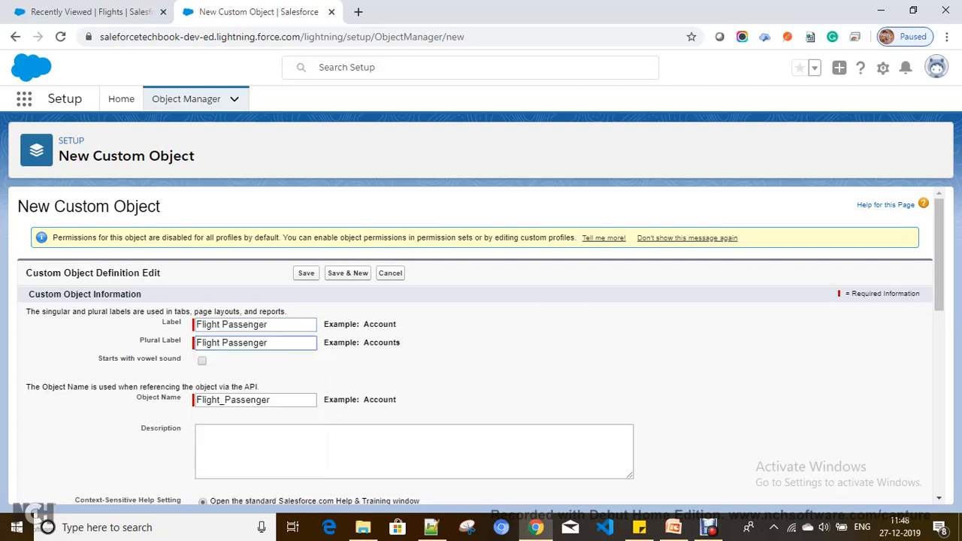
text(s)
scroll(481, 345, down, 6)
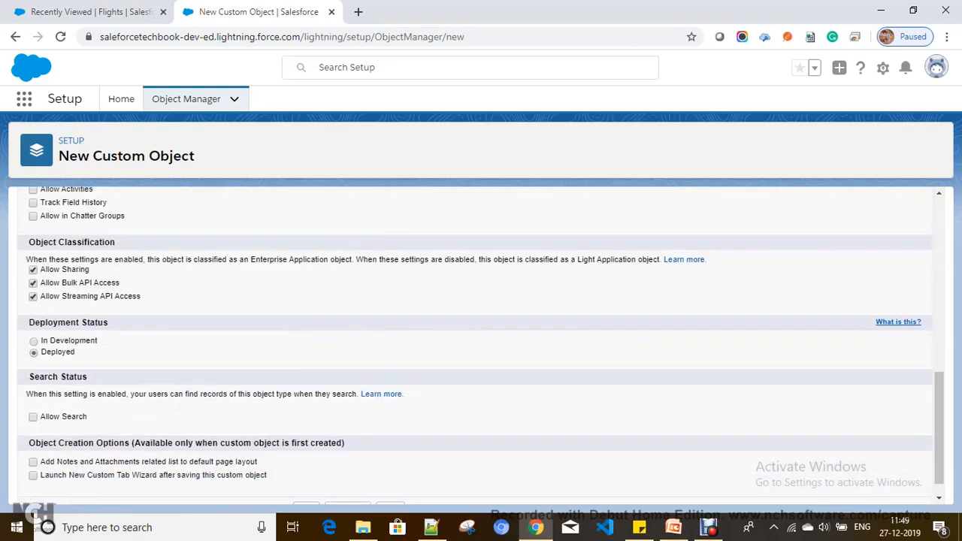
scroll(482, 345, up, 3)
Make Flight Passenger Name an Auto Number with format FP-{00000} starting at 00001.
drag(297, 314, 196, 314)
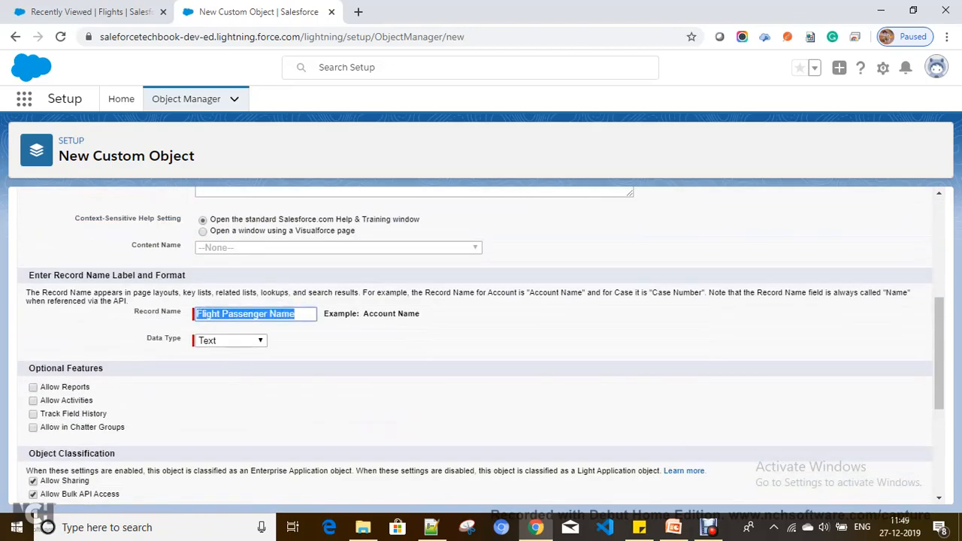
click(231, 342)
click(227, 365)
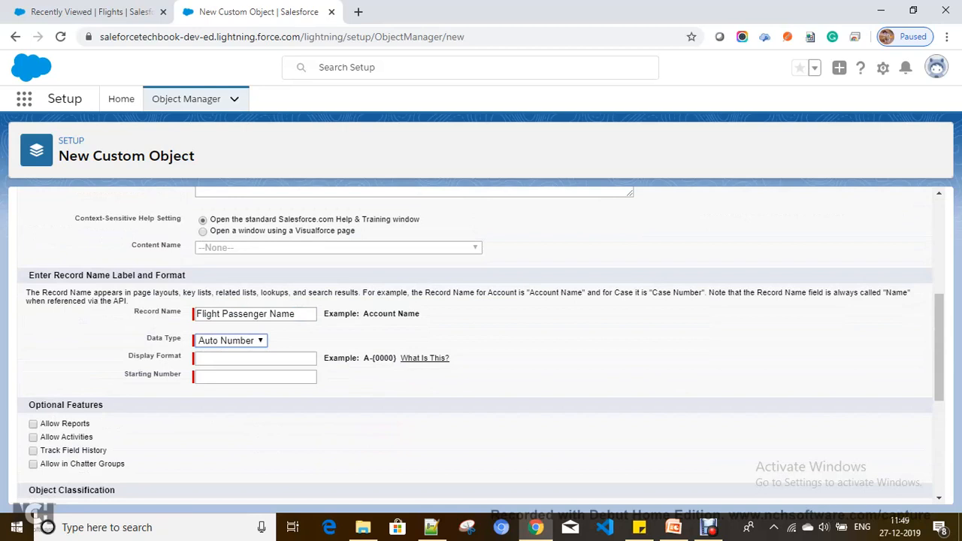
click(256, 359)
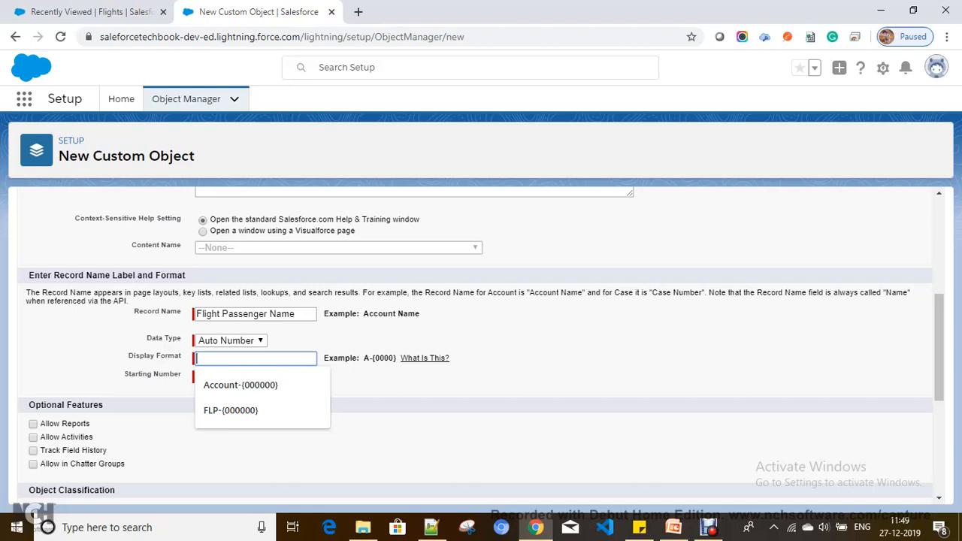
text(fp)
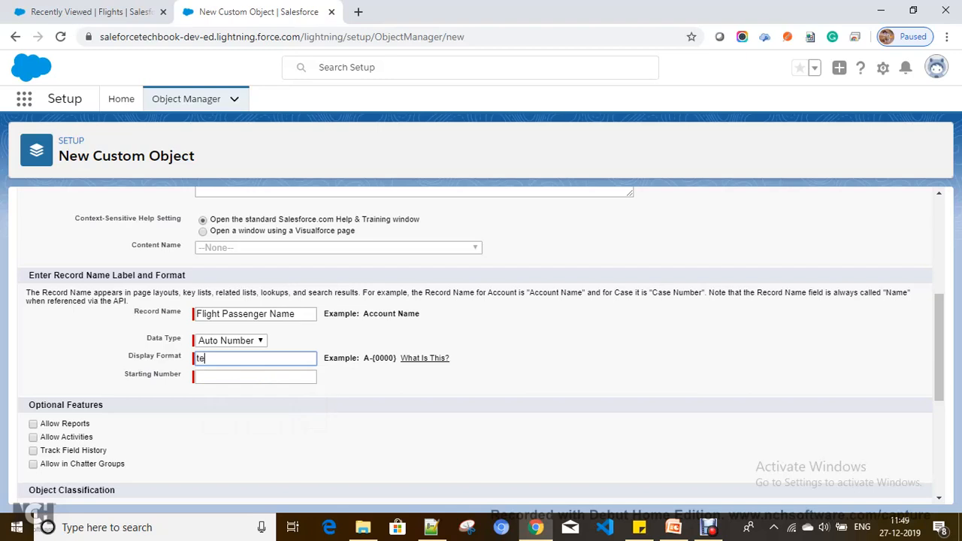
key(BackSpace)
key(BackSpace)
text(f)
key(BackSpace)
text(A)
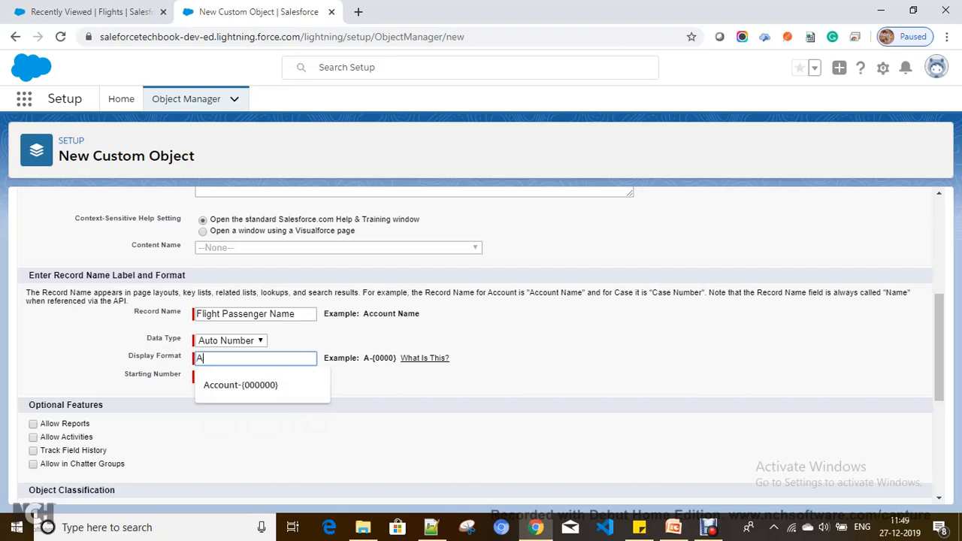
text(-)
key(BackSpace)
key(BackSpace)
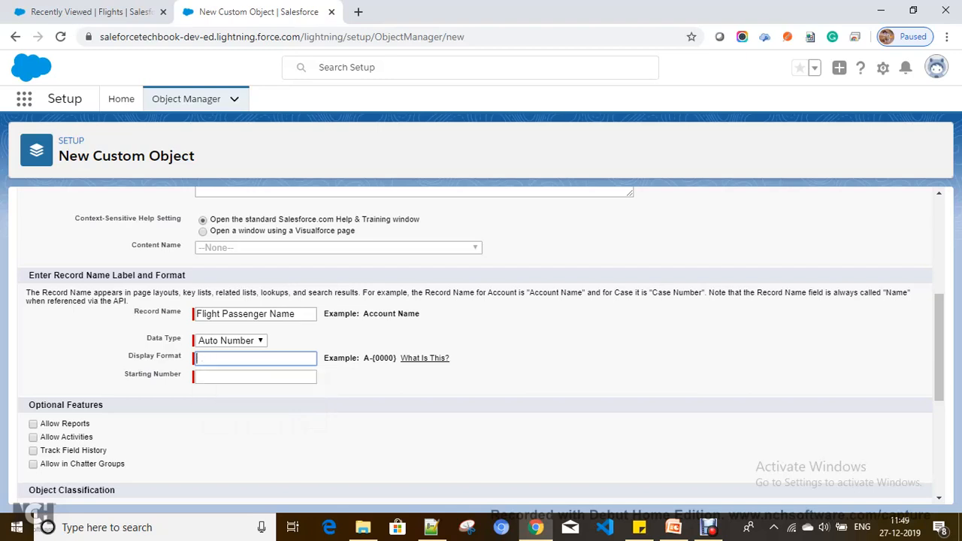
text(FP-{00000})
click(255, 376)
text(0000)
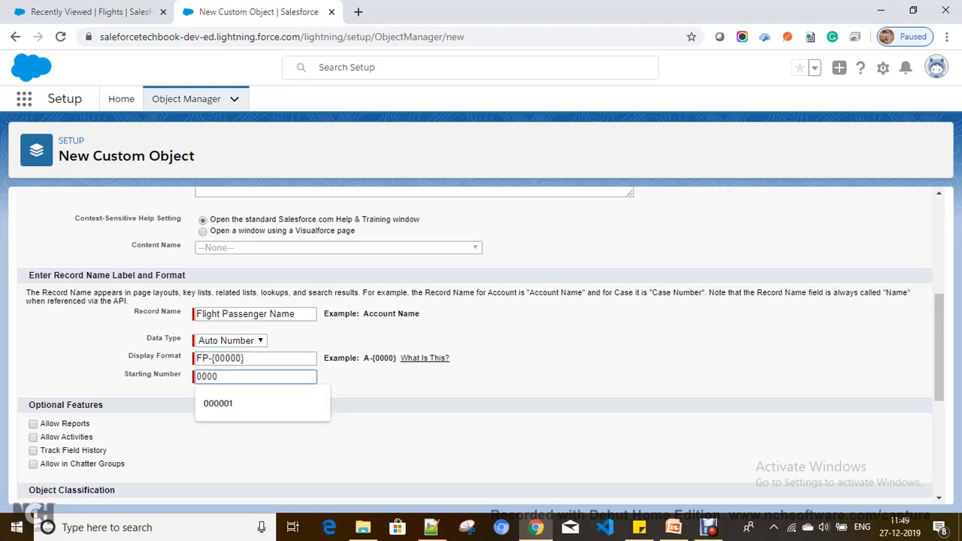
text(1)
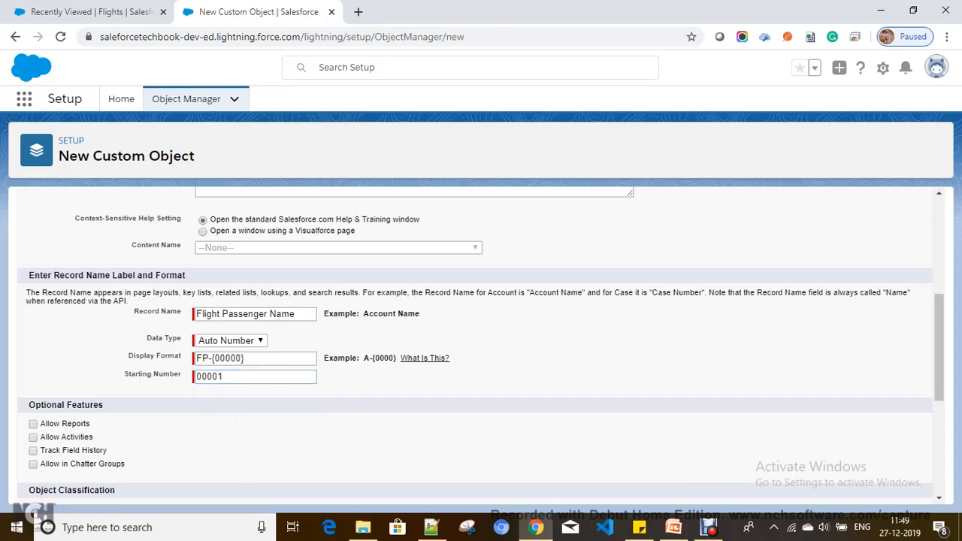
scroll(481, 338, down, 4)
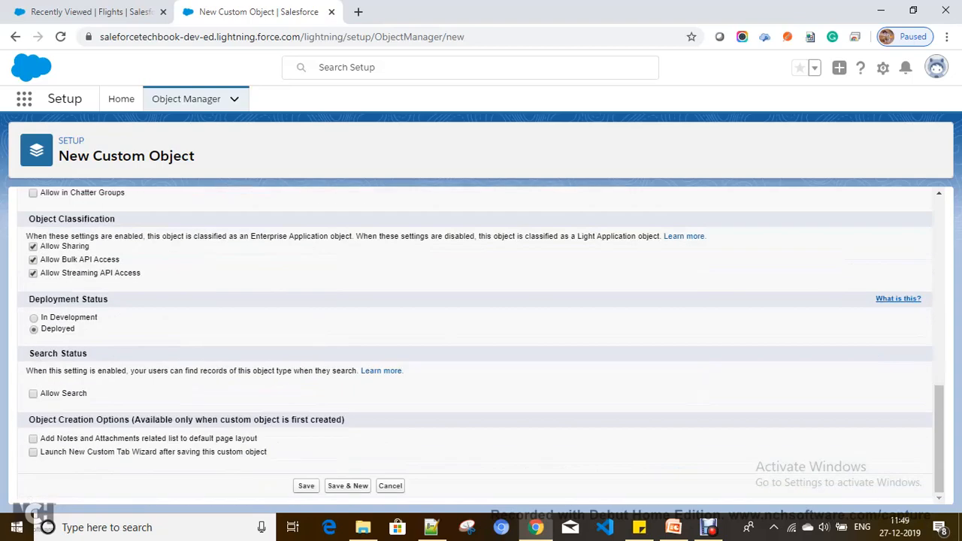
Save the Flight Passenger object and choose Box as its tab style.
click(306, 486)
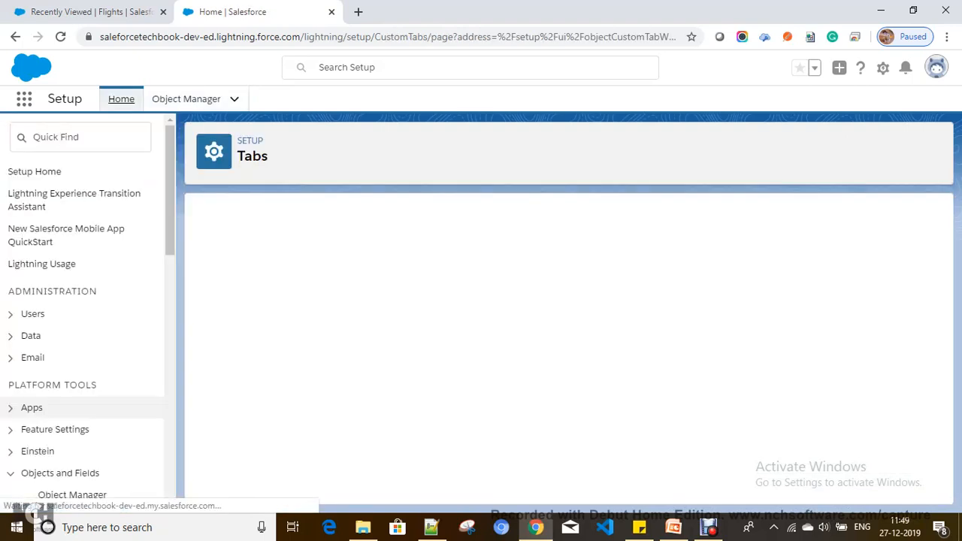
click(453, 343)
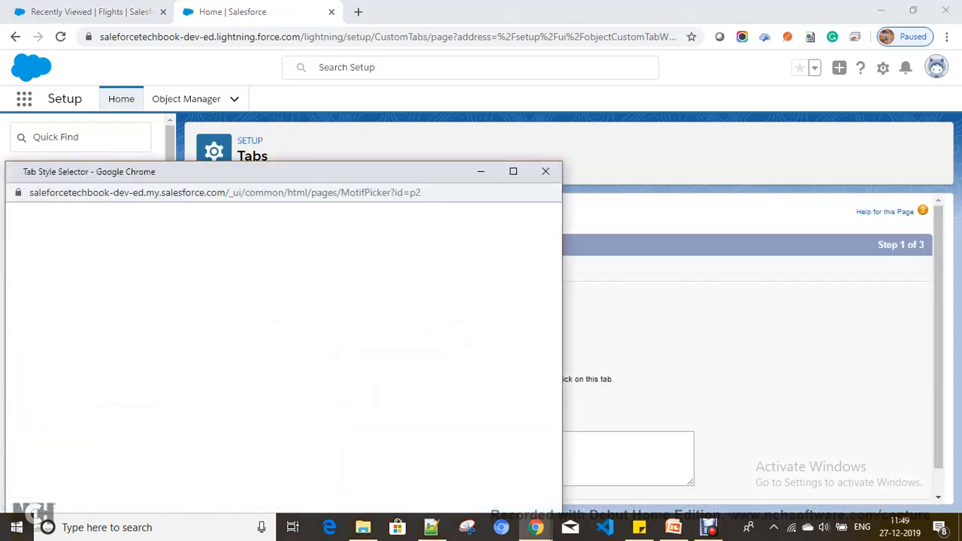
scroll(466, 286, down, 3)
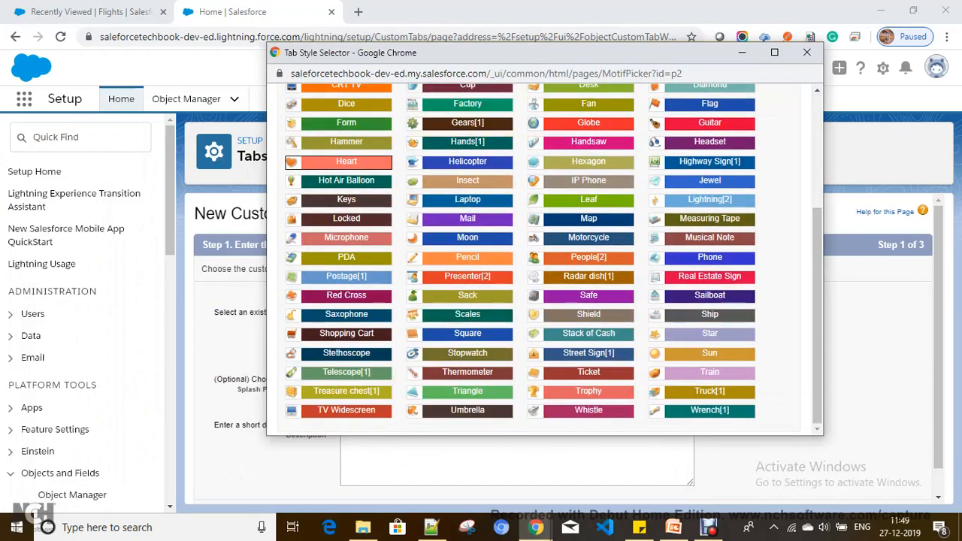
scroll(346, 248, up, 2)
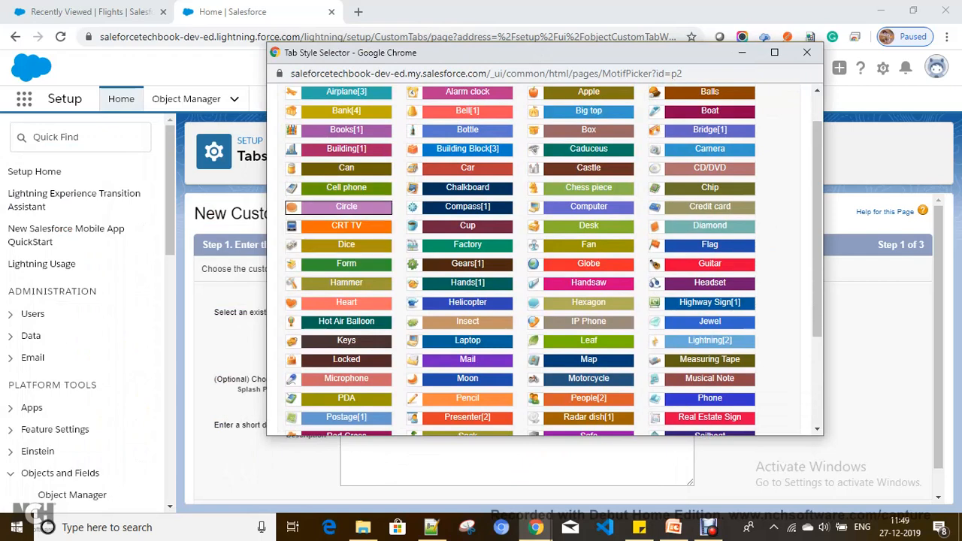
scroll(346, 190, up, 1)
mouse_move(346, 173)
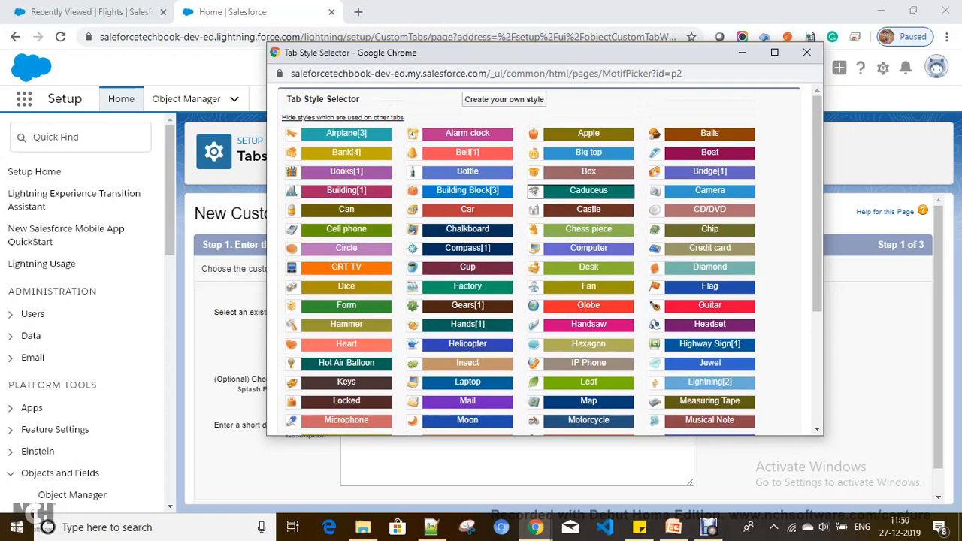
click(588, 171)
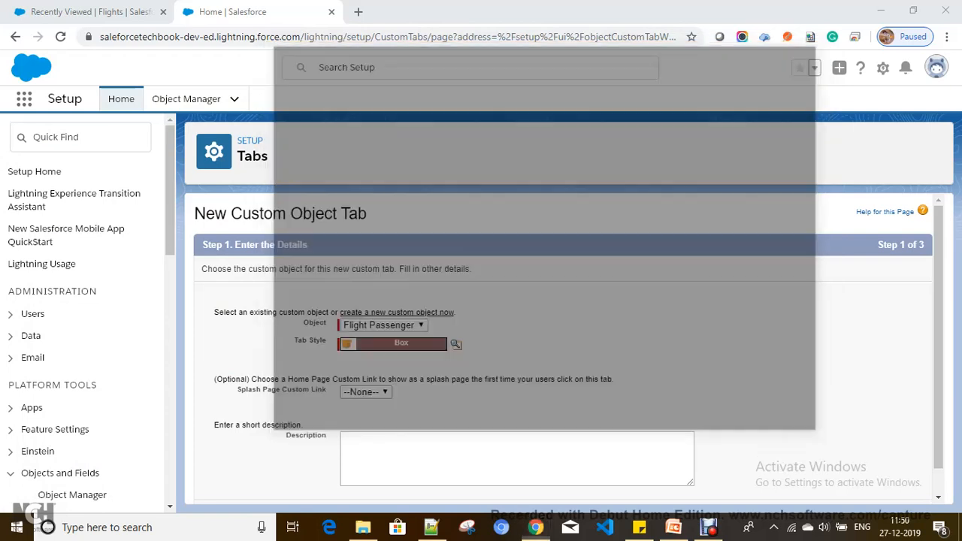
Save the Flight Passenger tab with default profile visibility and the tab excluded from every custom app.
click(882, 487)
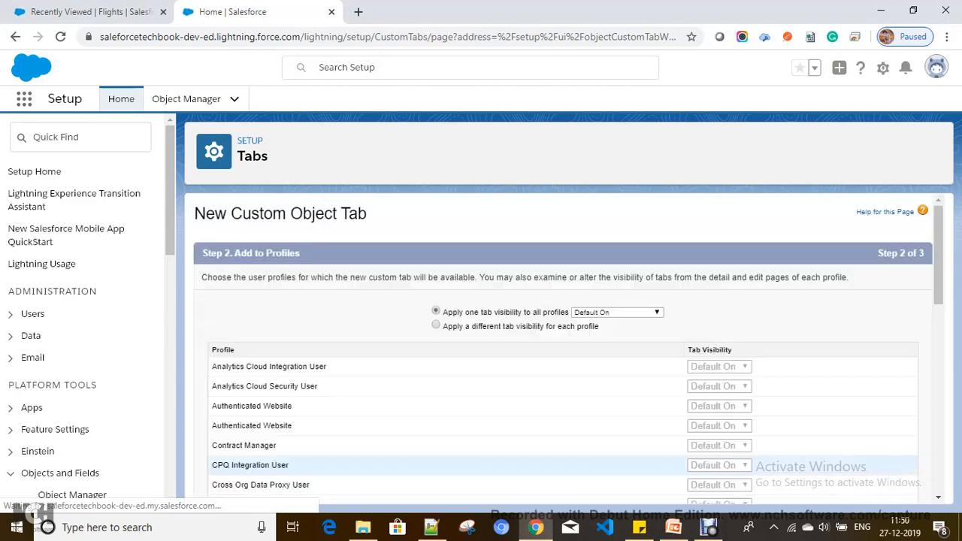
scroll(526, 405, down, 10)
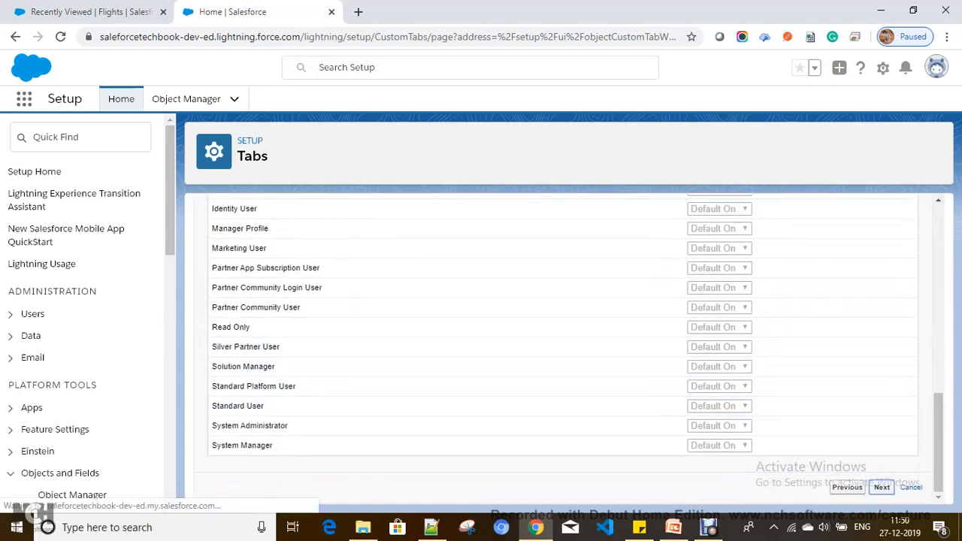
click(882, 487)
scroll(564, 393, down, 10)
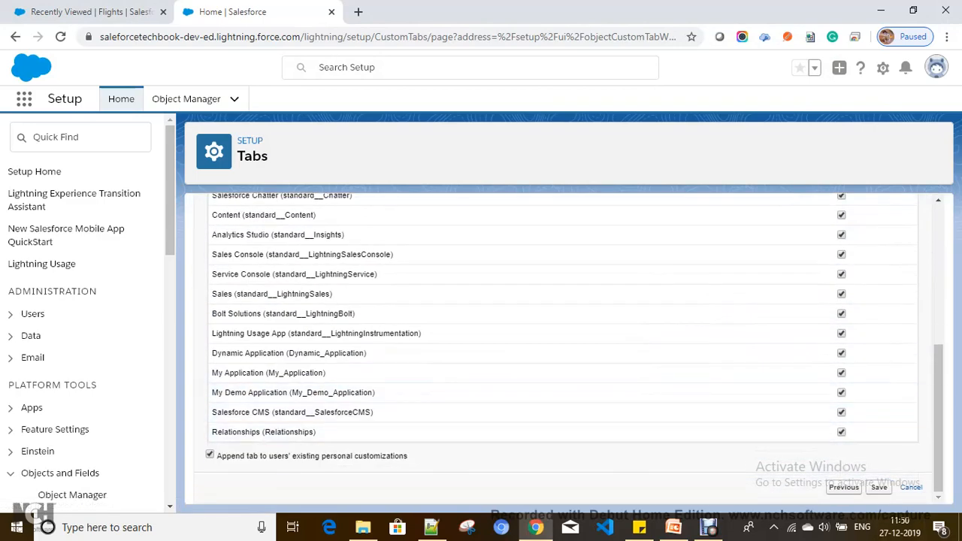
scroll(527, 406, up, 10)
click(822, 260)
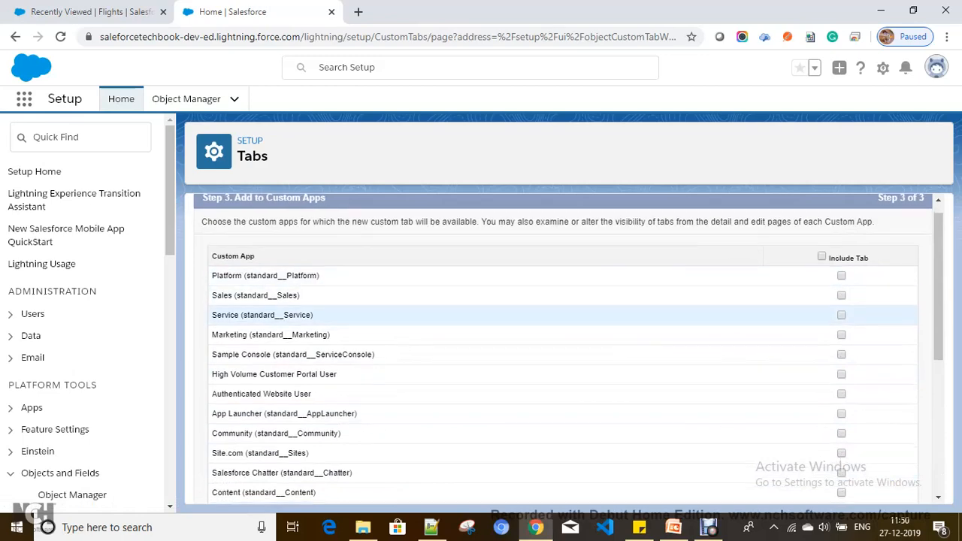
scroll(526, 313, down, 10)
scroll(526, 361, up, 10)
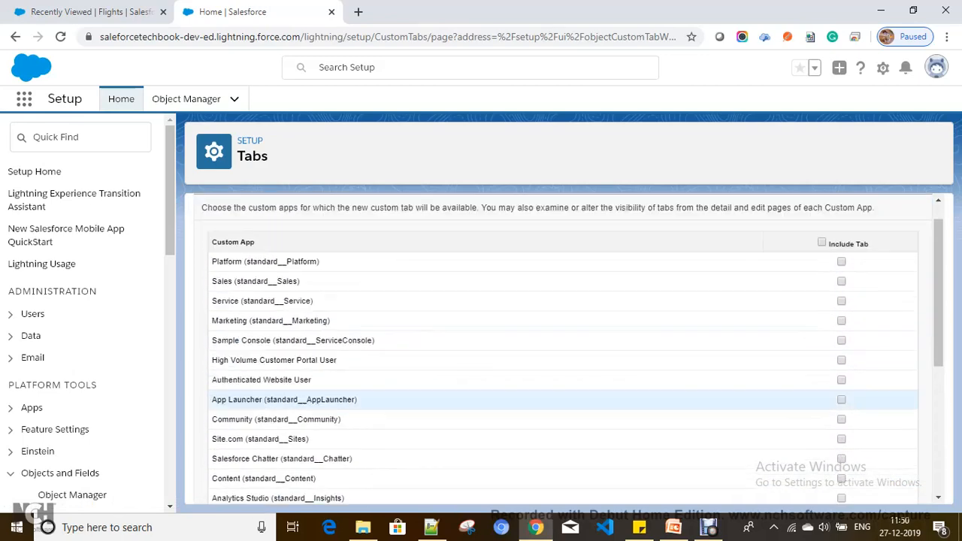
scroll(526, 346, down, 10)
scroll(83, 466, down, 5)
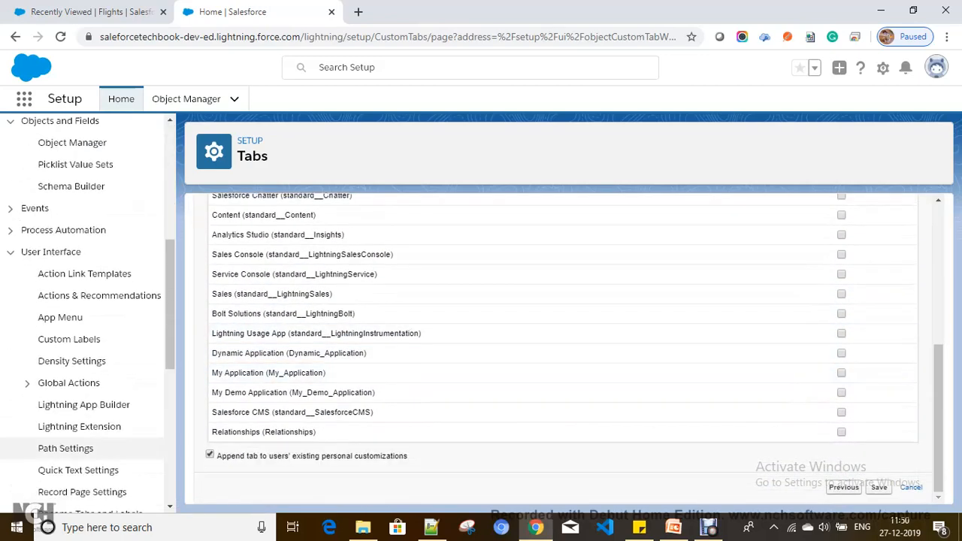
click(878, 488)
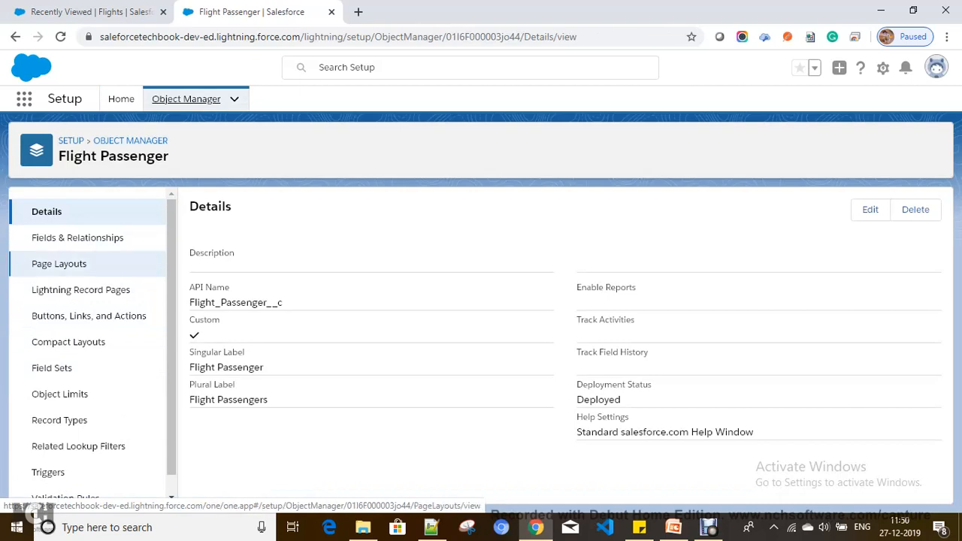
Show the Flight Passenger object's Fields & Relationships list.
click(78, 238)
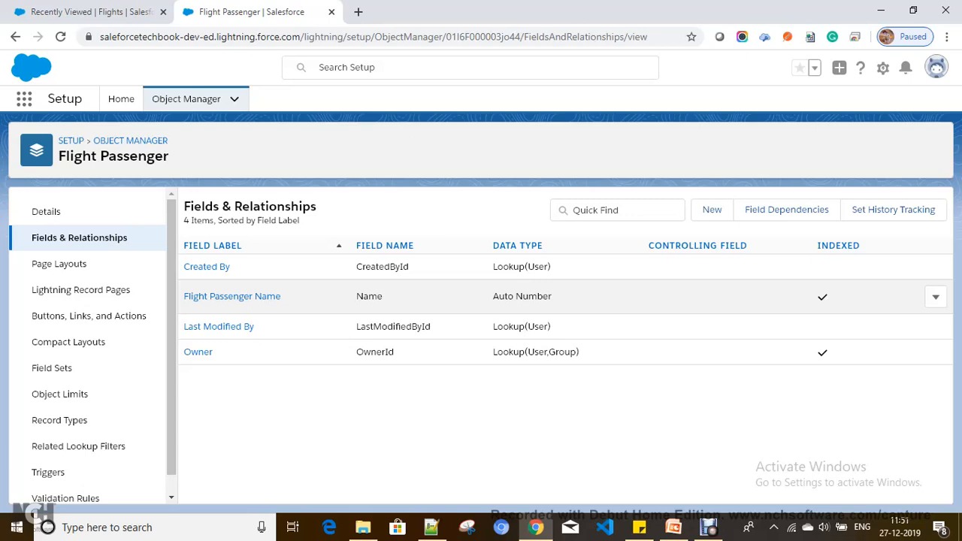
Begin a new Master-Detail Relationship field on Flight Passenger related to the Flight object.
click(712, 210)
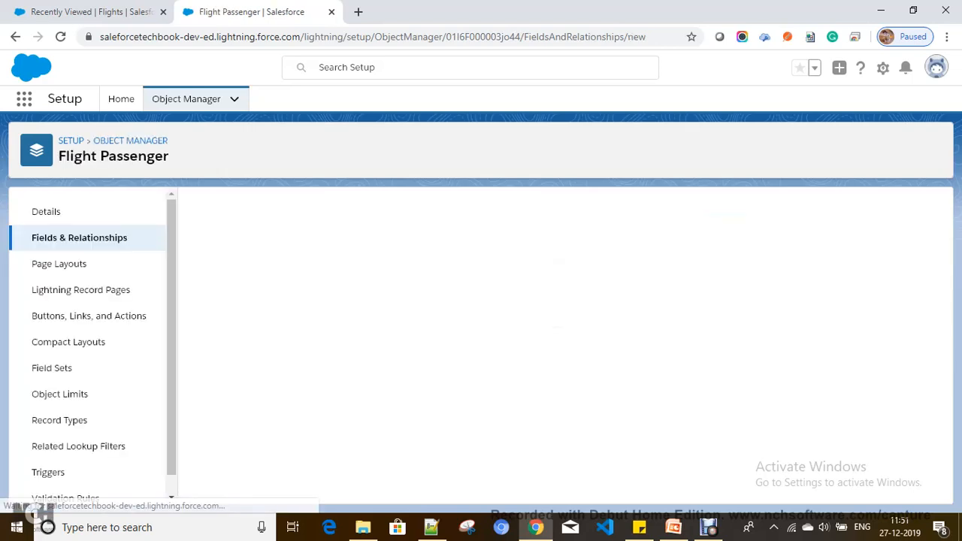
scroll(559, 346, down, 2)
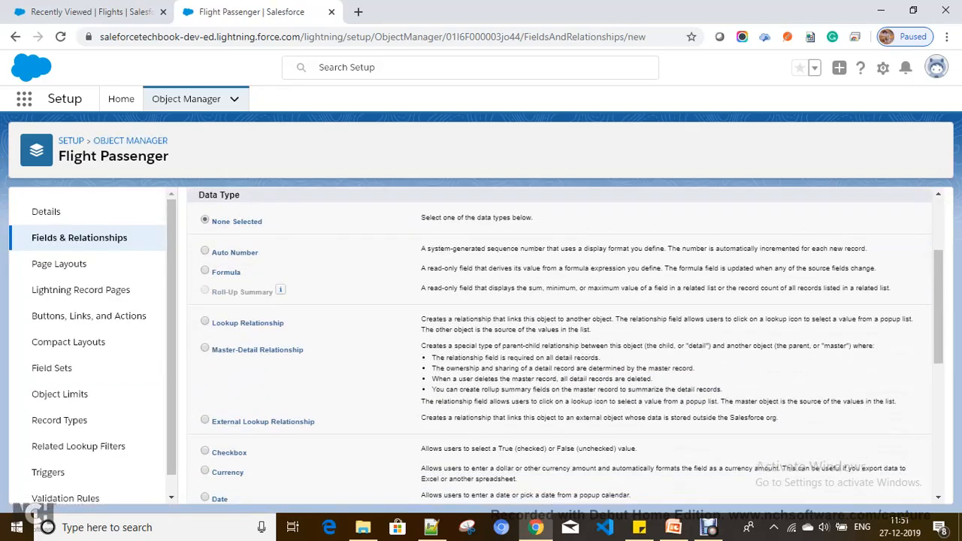
scroll(560, 346, up, 2)
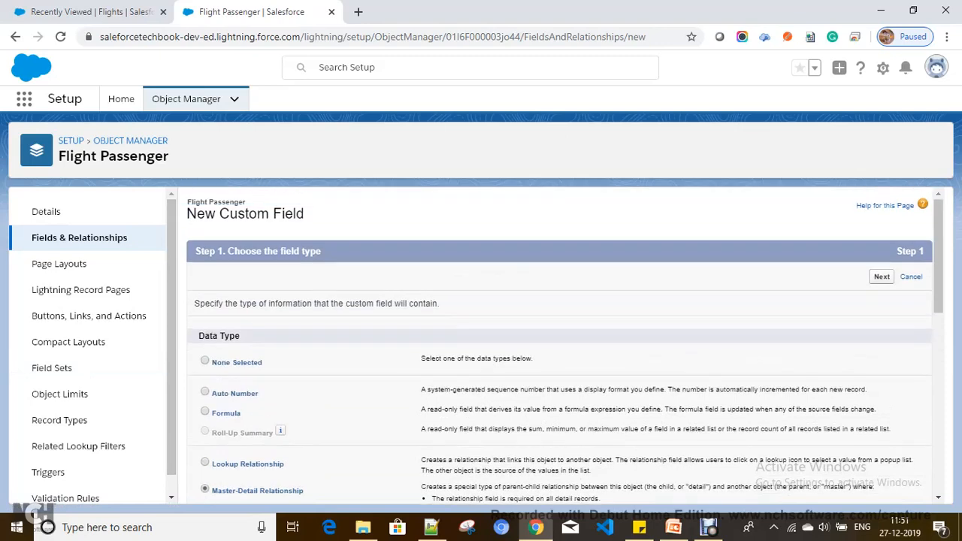
click(882, 276)
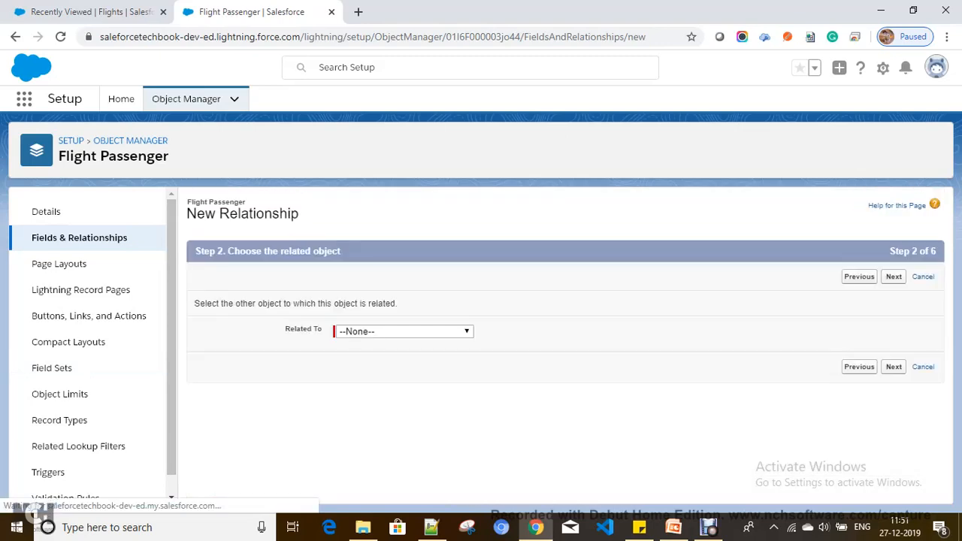
click(403, 331)
scroll(387, 195, down, 10)
scroll(387, 195, down, 2)
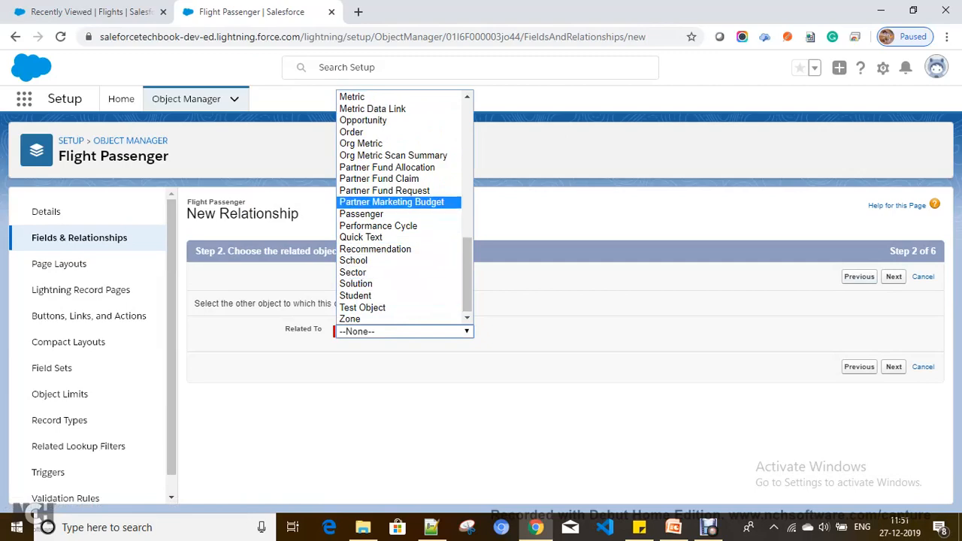
scroll(387, 213, up, 4)
click(398, 295)
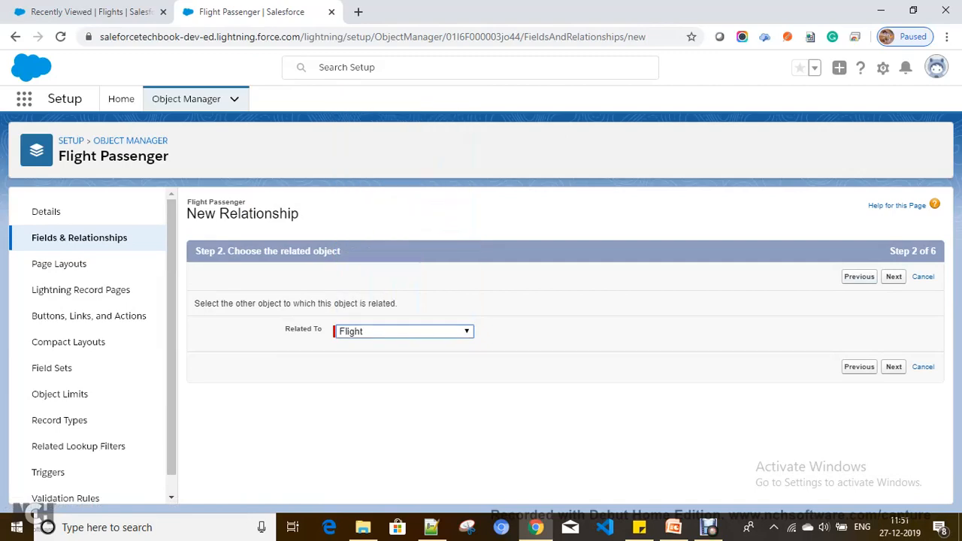
click(894, 277)
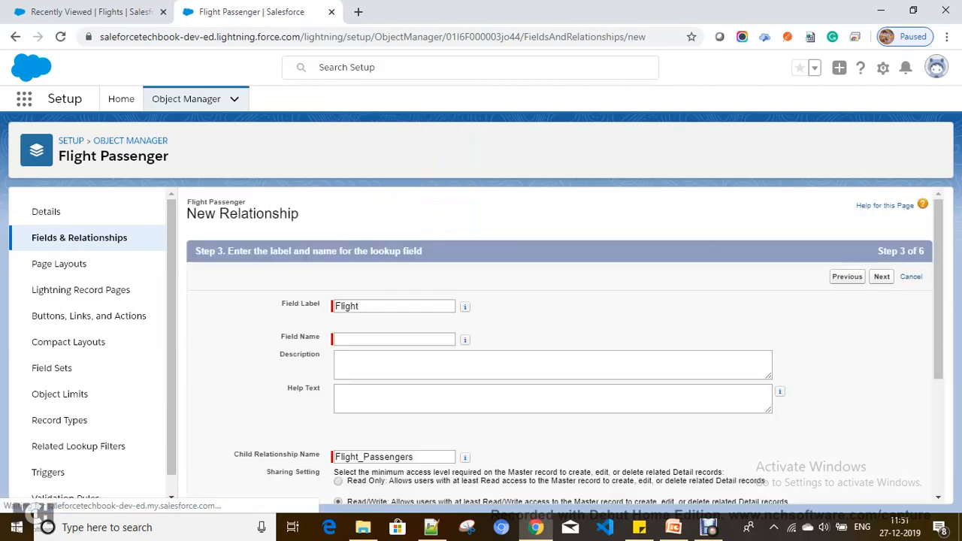
Accept the Flight field label and name, default field-level security, and page layout placement.
click(395, 339)
click(882, 276)
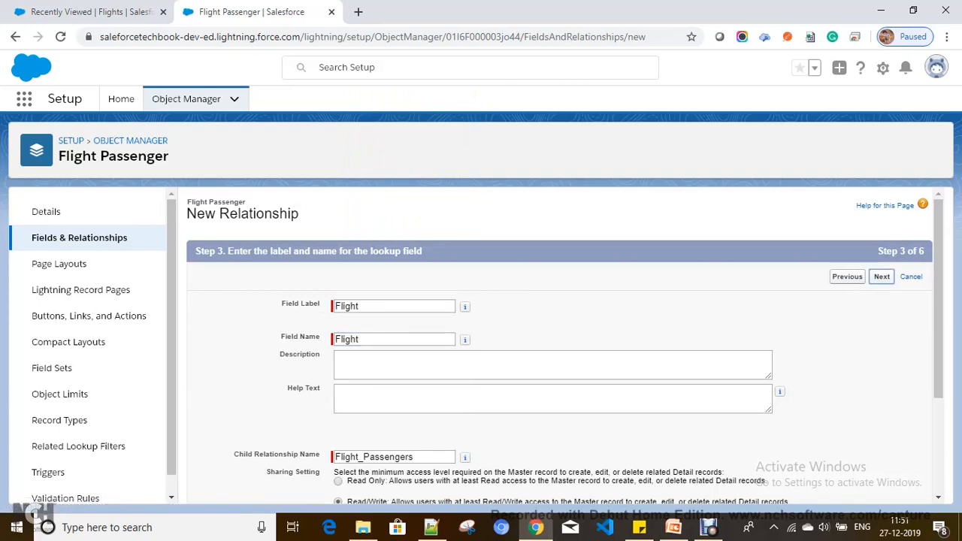
click(847, 277)
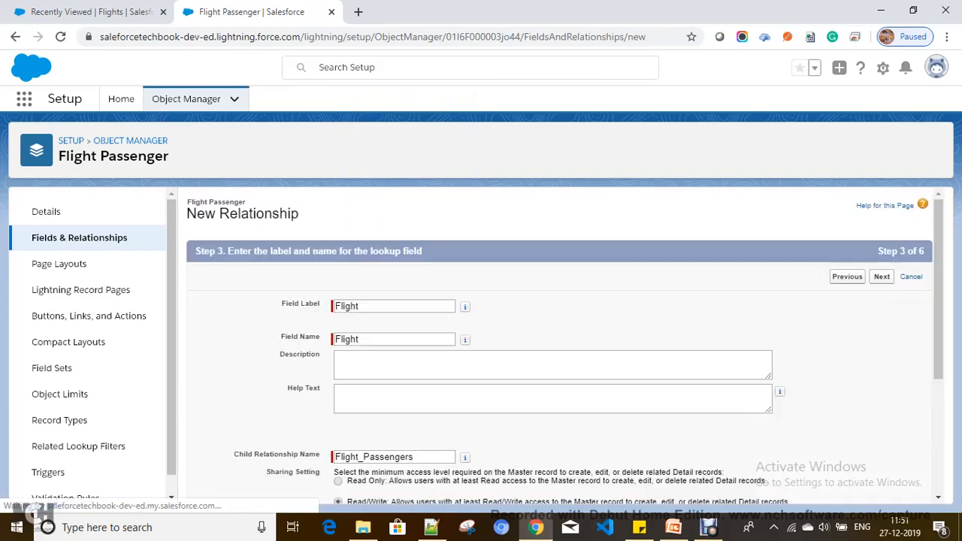
scroll(559, 346, down, 2)
click(881, 276)
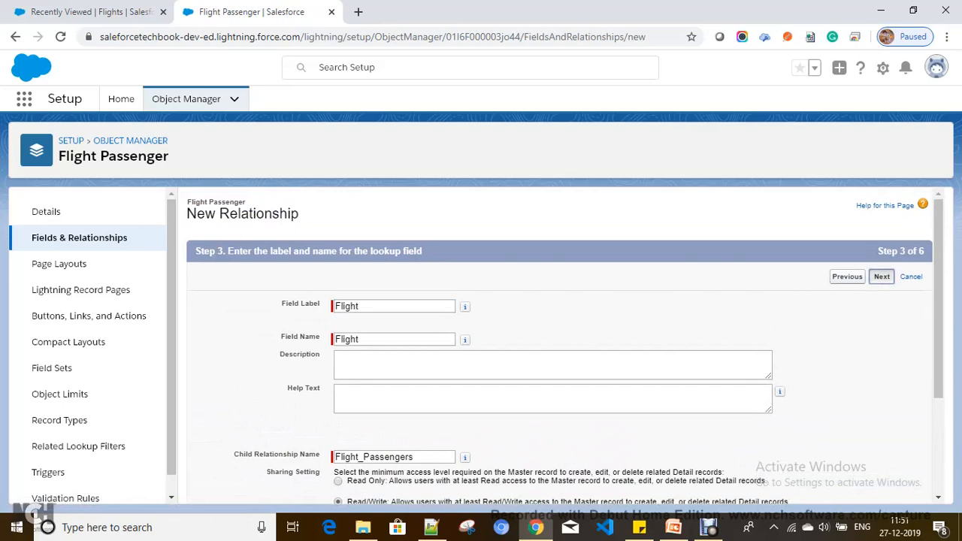
scroll(559, 335, down, 5)
scroll(559, 335, up, 5)
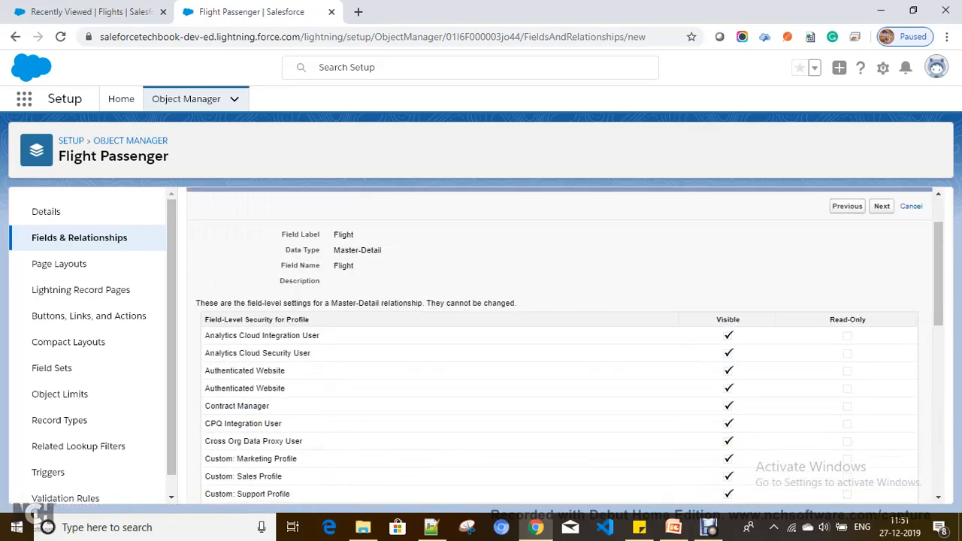
click(881, 206)
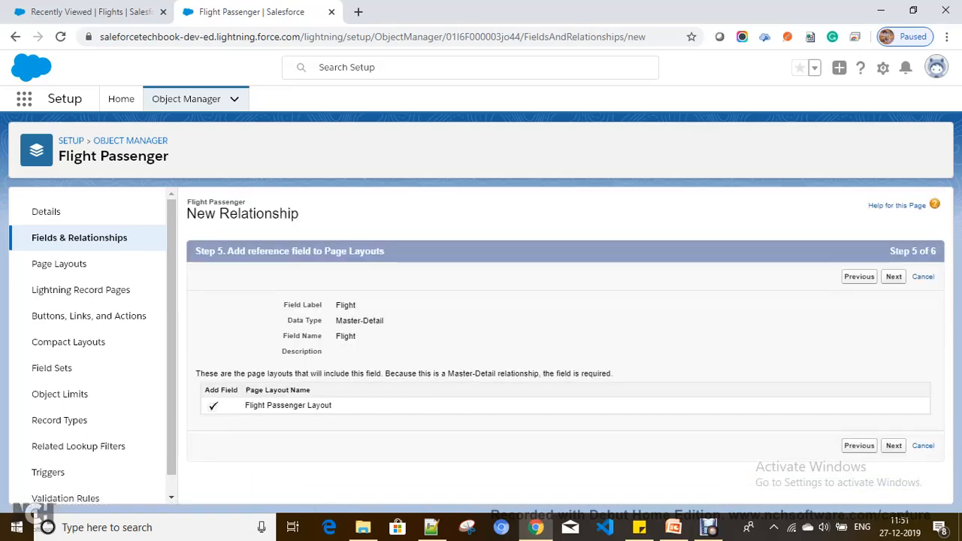
click(894, 277)
Change the related list label from 'Flight Passengers' to 'Passengers' and save the Flight field.
scroll(559, 345, down, 1)
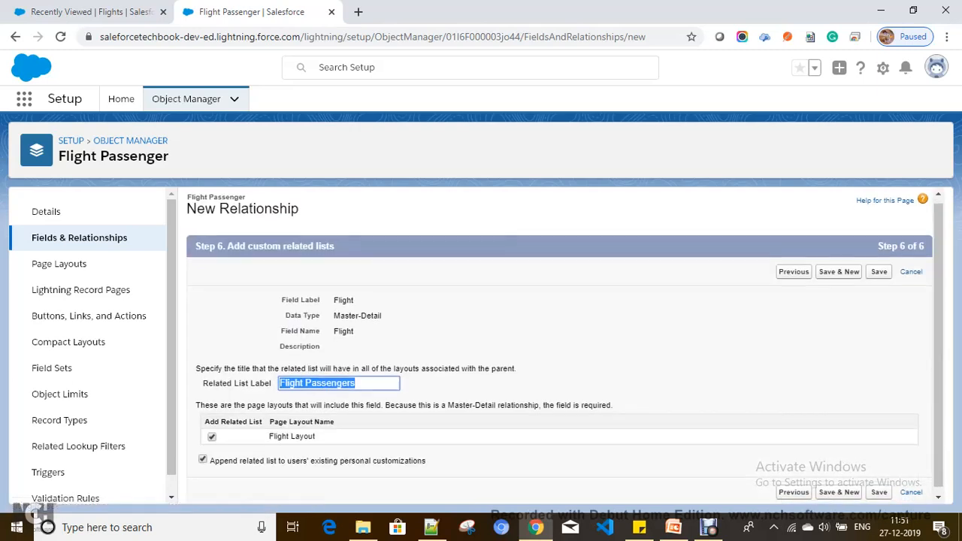
click(878, 266)
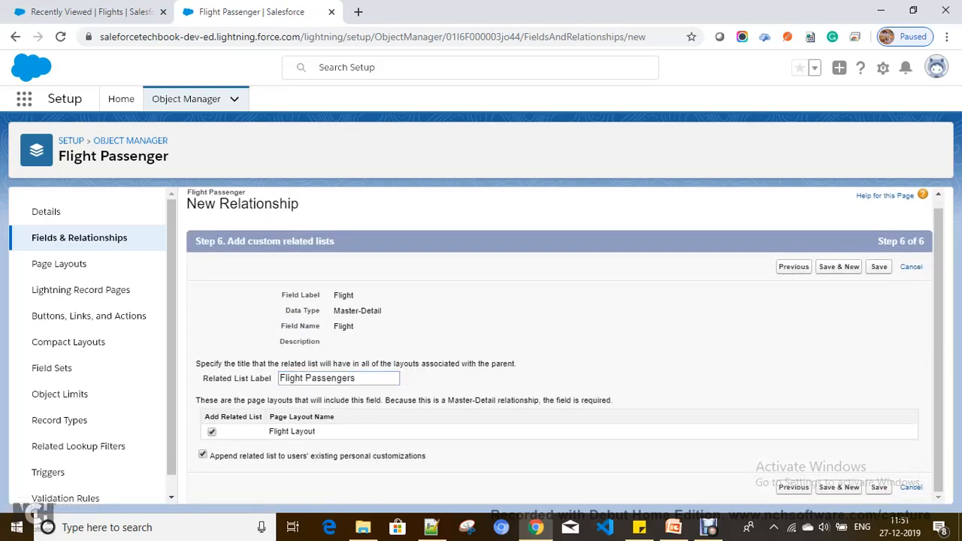
double_click(295, 378)
key(BackSpace)
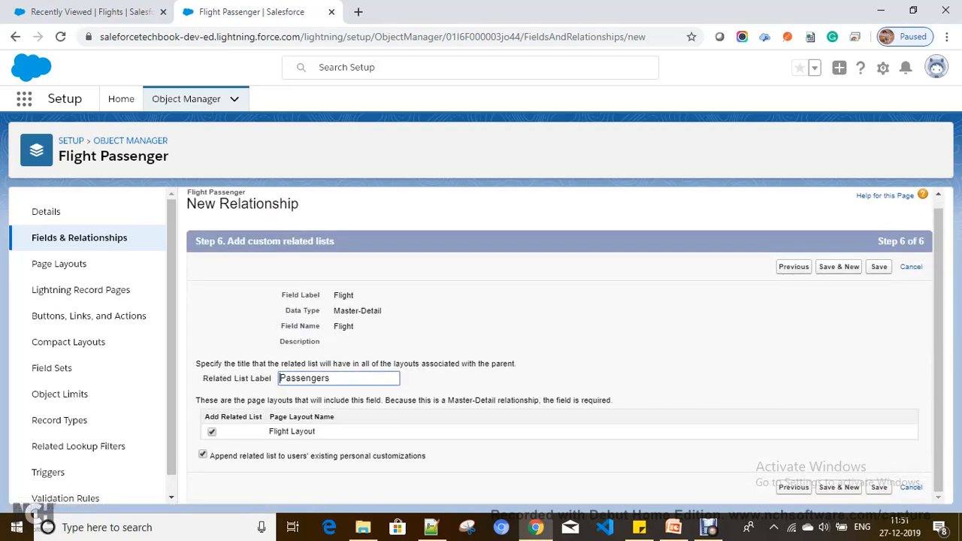
double_click(328, 378)
click(879, 267)
double_click(344, 296)
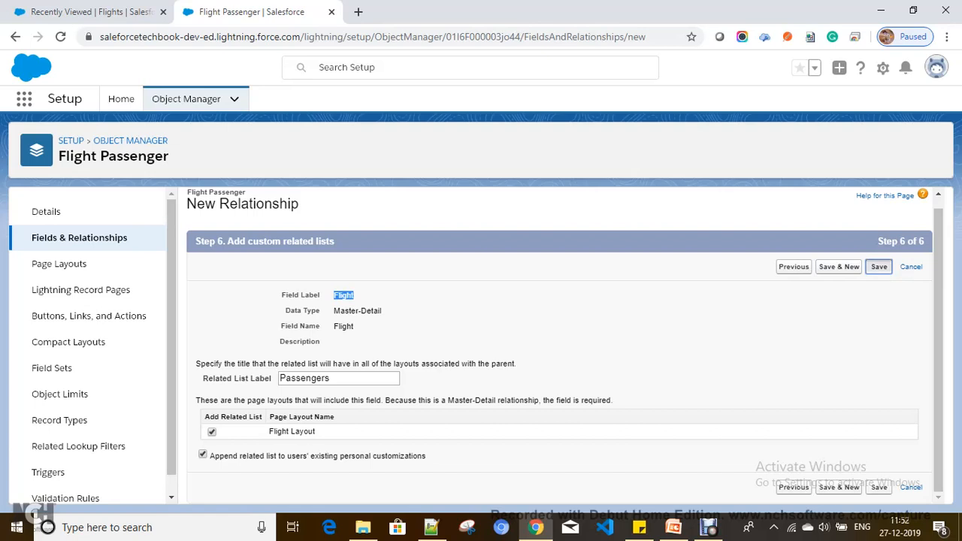
click(879, 266)
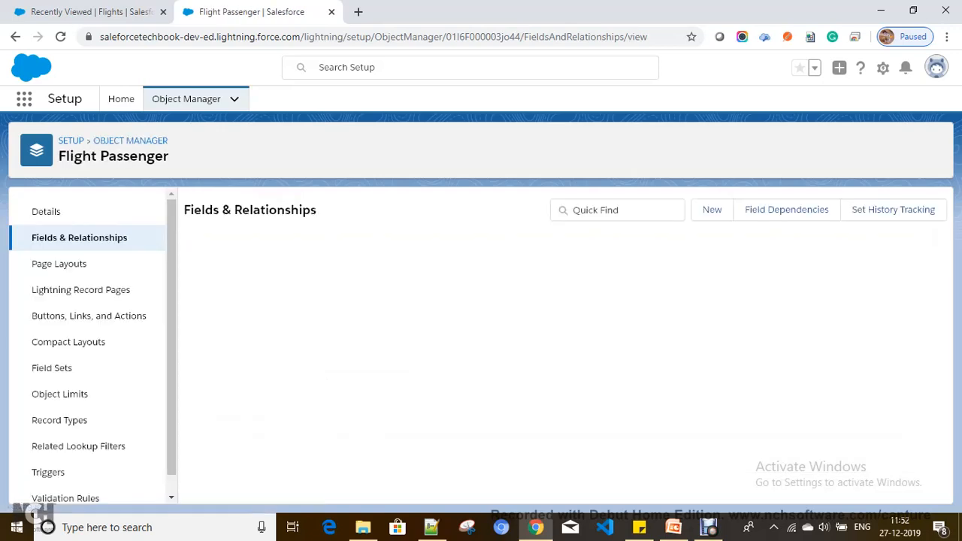
Begin another Master-Detail Relationship field on Flight Passenger related to the Passenger object.
click(712, 209)
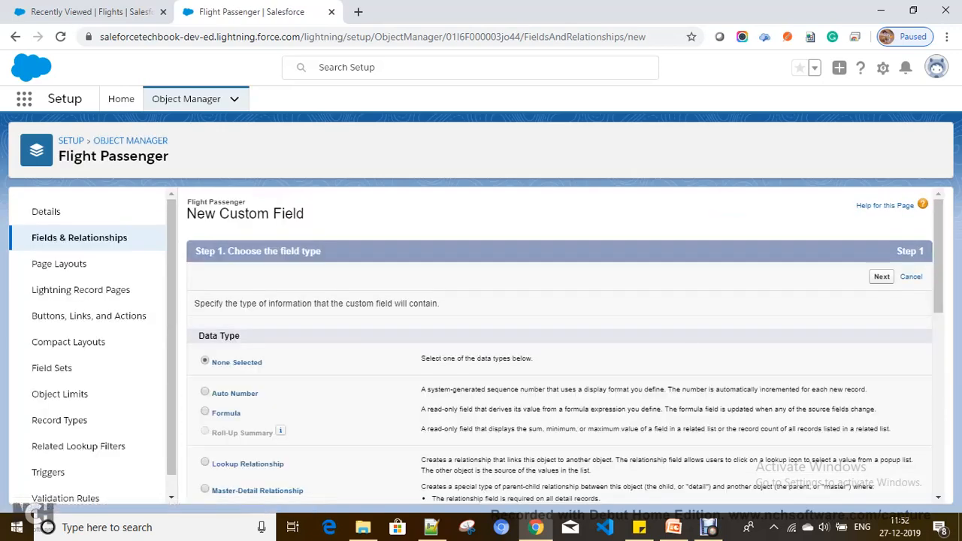
scroll(423, 331, down, 1)
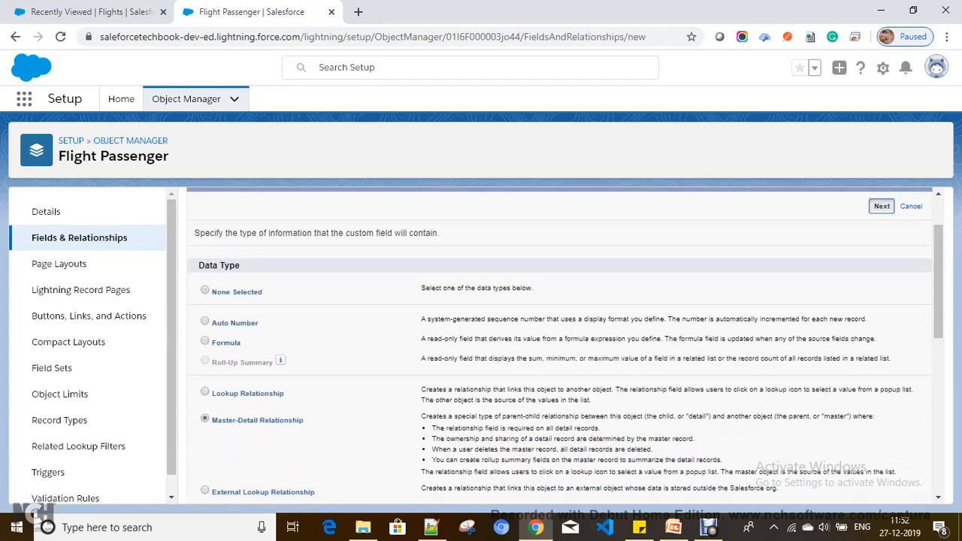
click(882, 206)
click(403, 331)
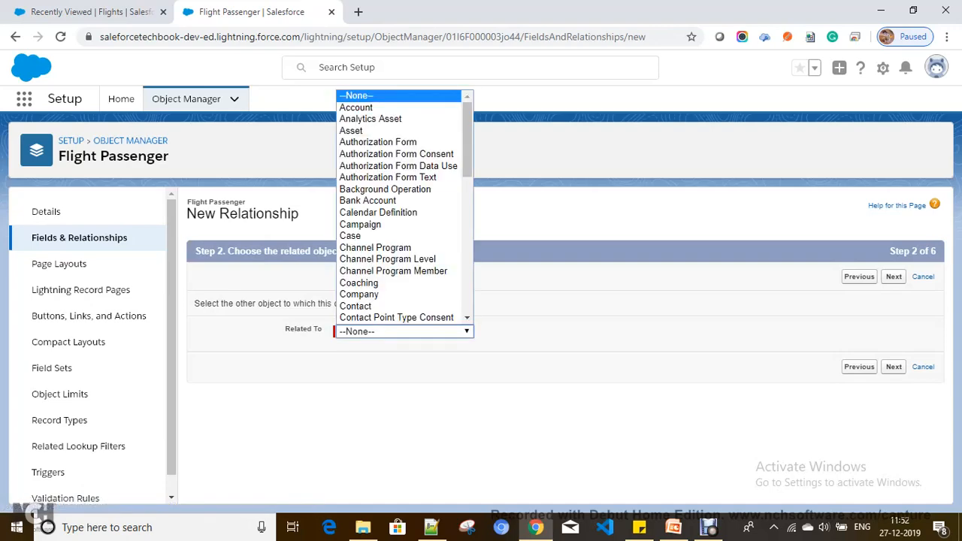
scroll(383, 188, down, 10)
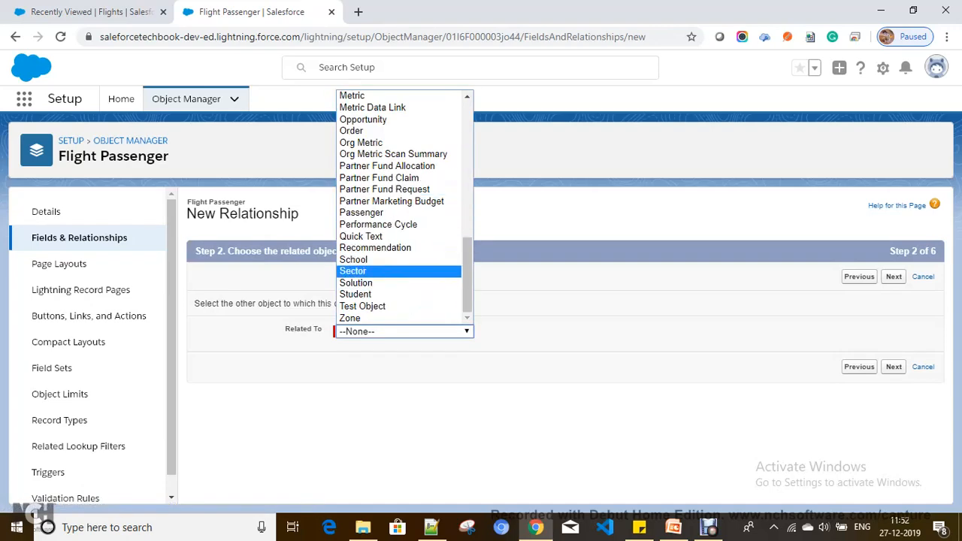
scroll(391, 259, up, 10)
scroll(390, 224, down, 6)
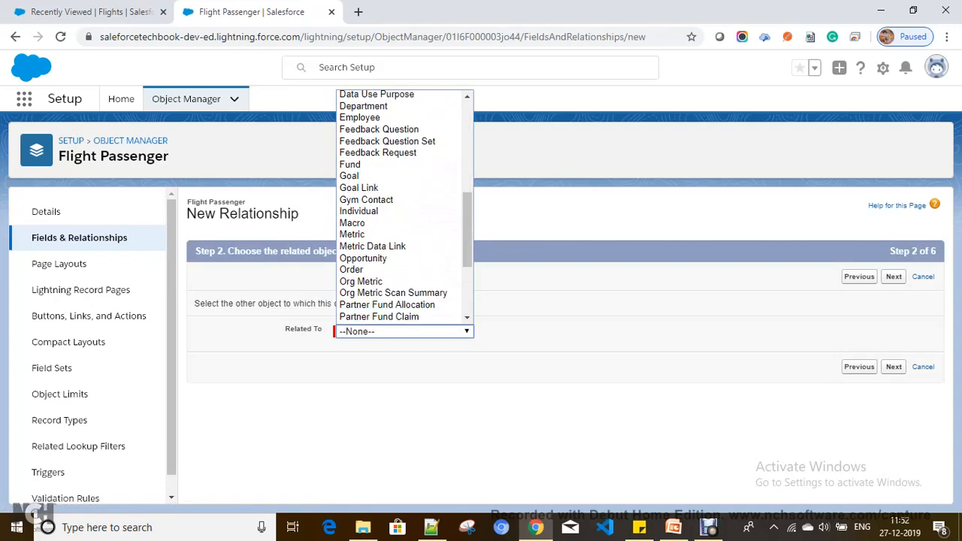
scroll(376, 199, down, 3)
click(376, 211)
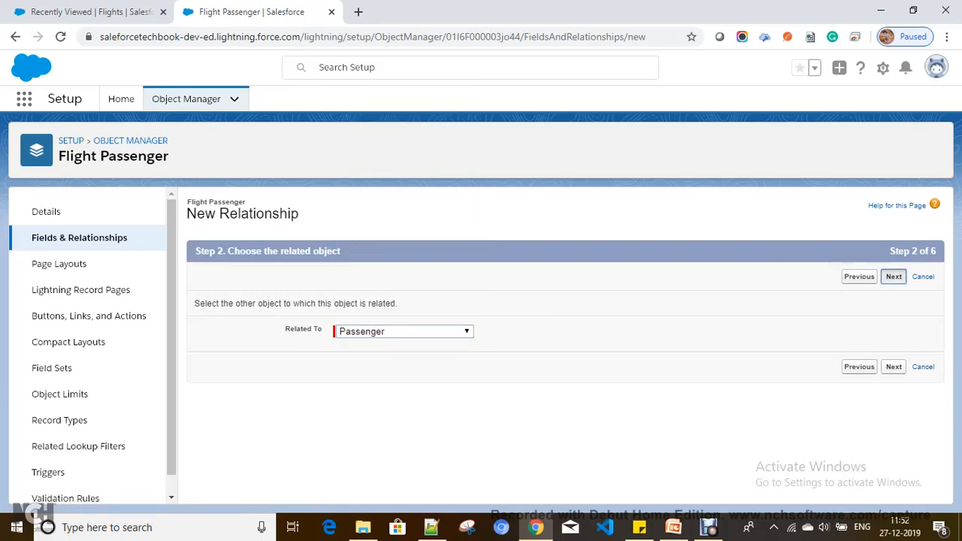
click(894, 277)
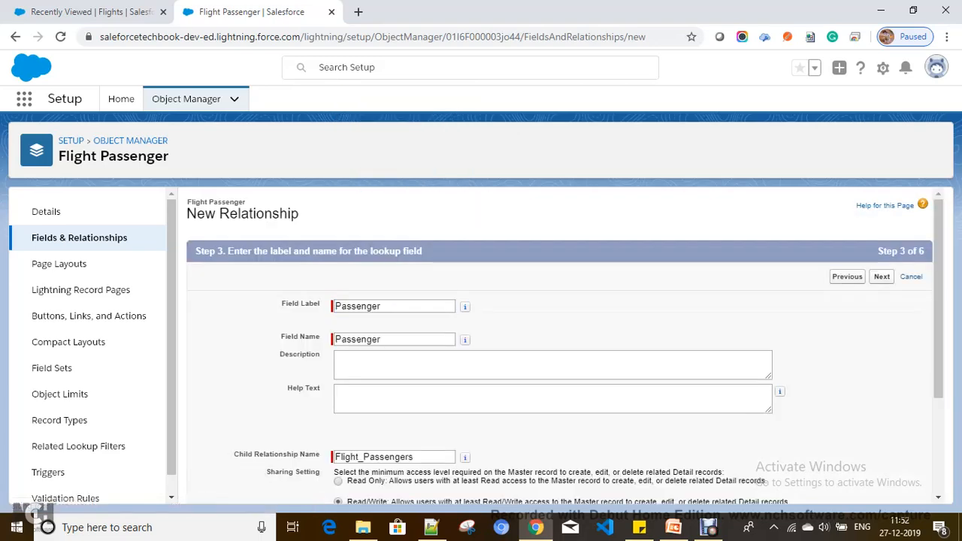
Keep the default Passenger label, security and layout, relabel the related list 'Flights', and save.
click(882, 276)
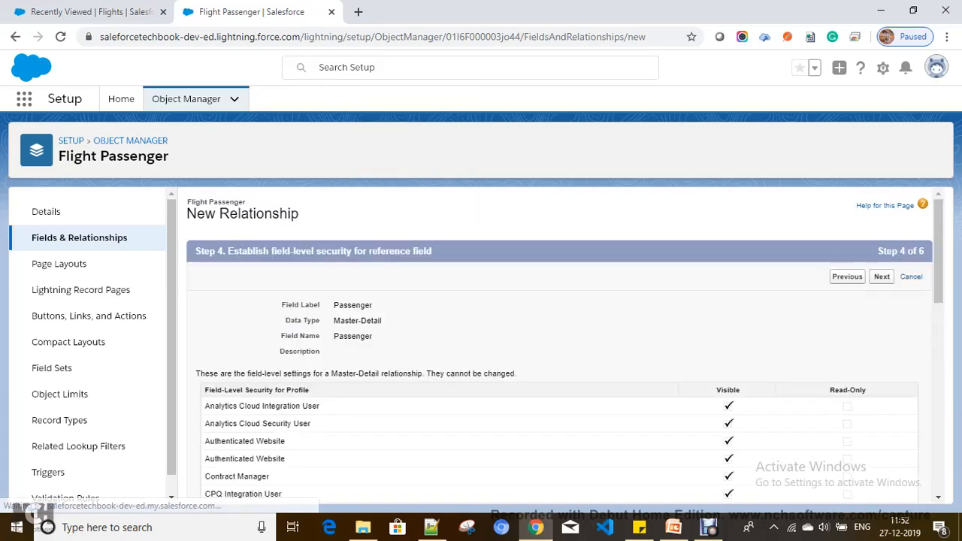
click(882, 276)
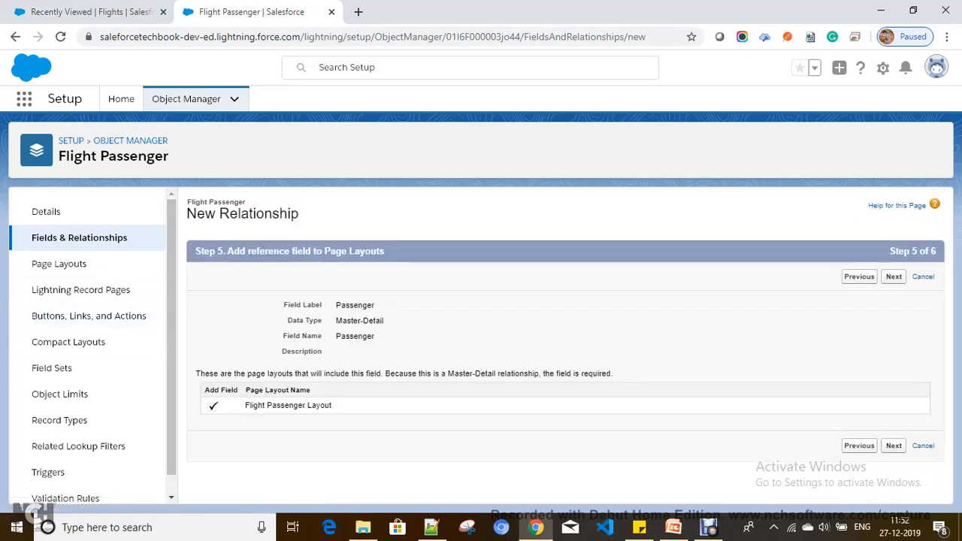
click(894, 276)
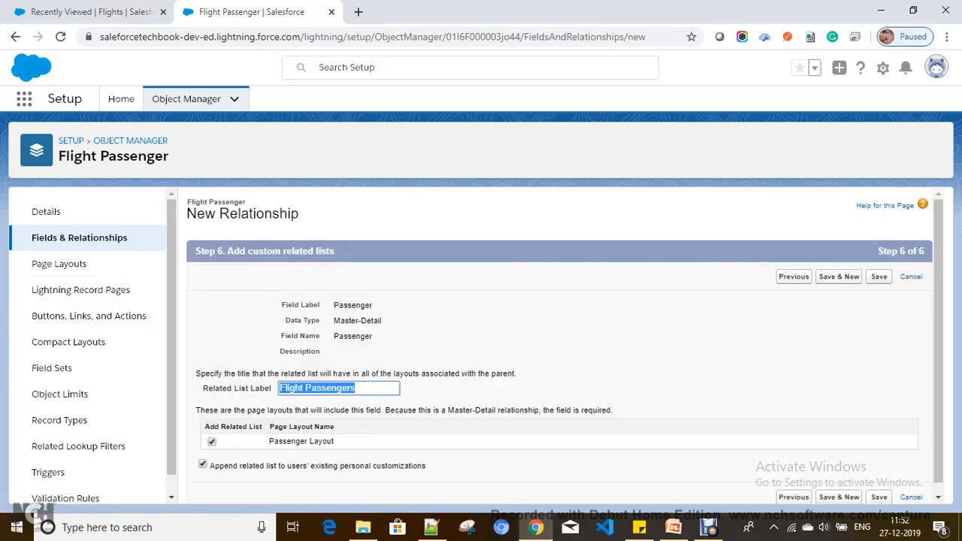
scroll(301, 383, down, 1)
click(300, 378)
key(shift+End)
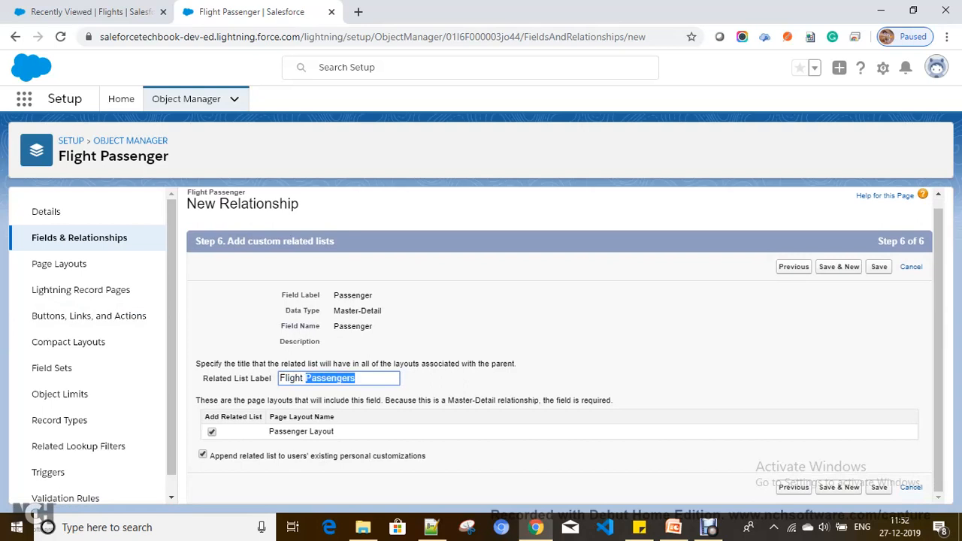
key(BackSpace)
key(BackSpace)
text(s)
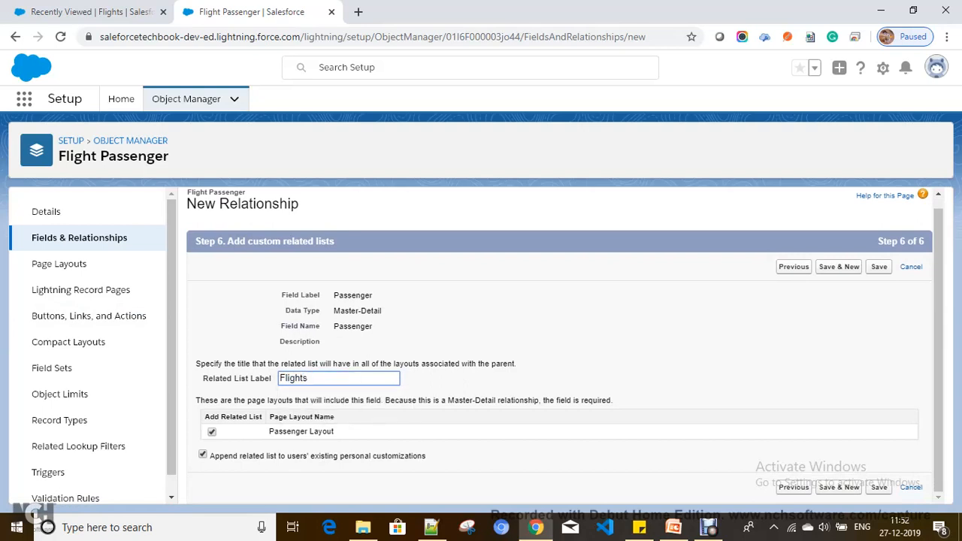
click(878, 267)
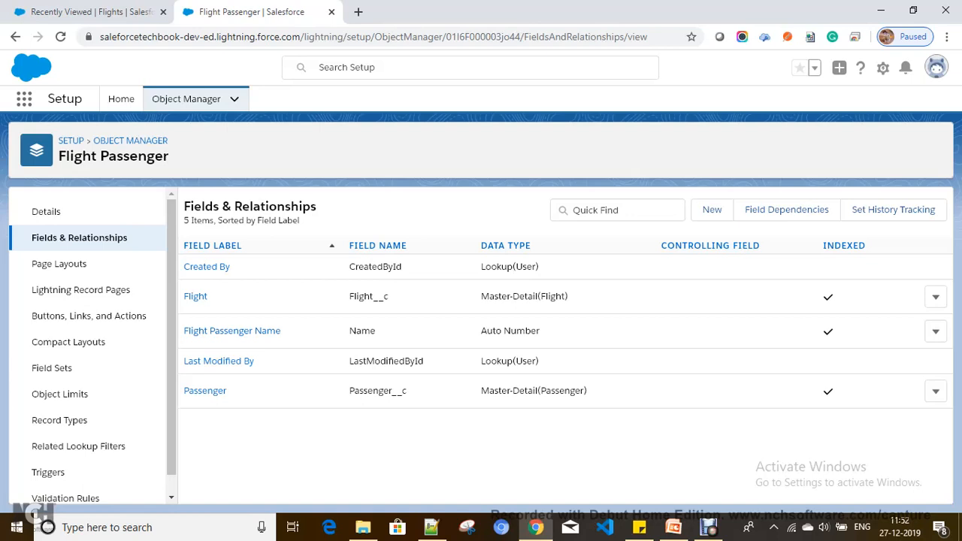
Discard a draft Flight record started as 'Air W' and open the Flight object in Object Manager.
click(91, 12)
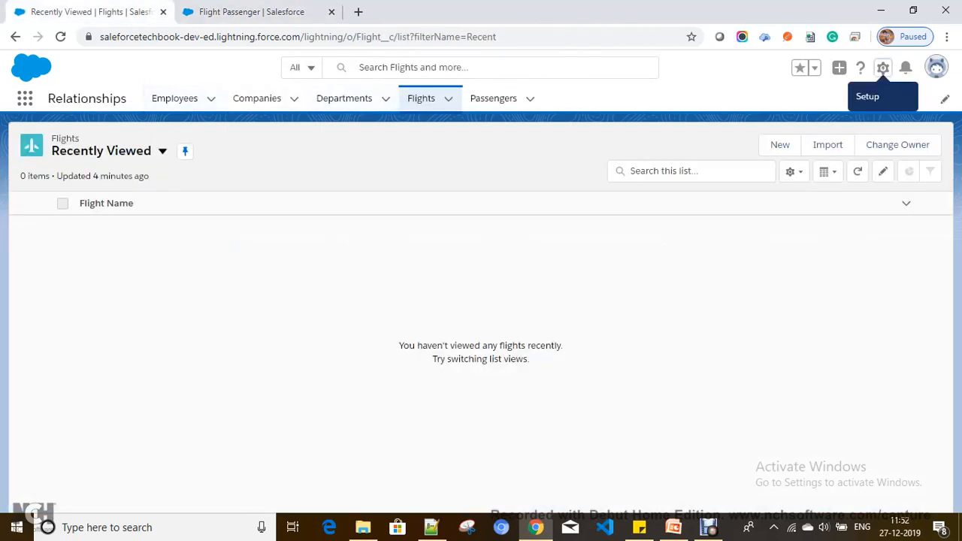
click(421, 99)
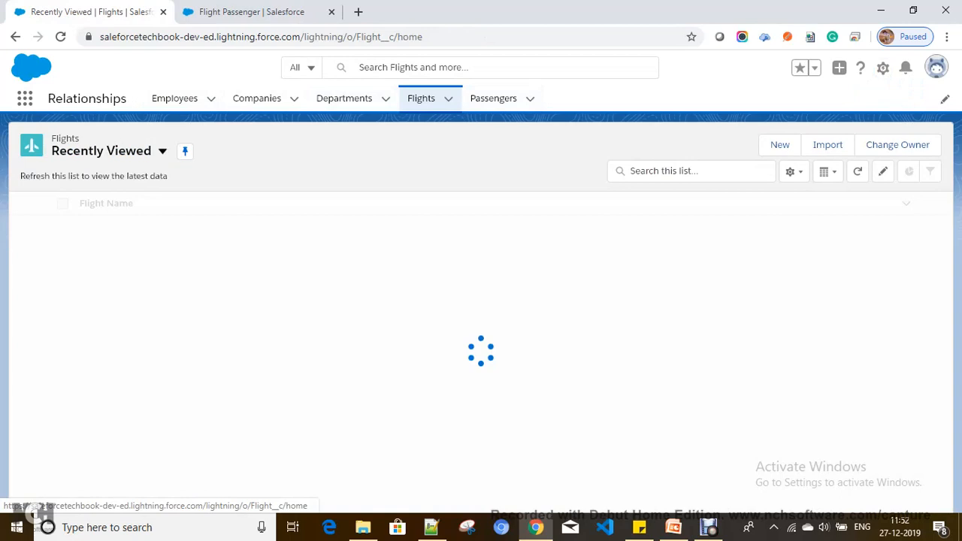
click(780, 145)
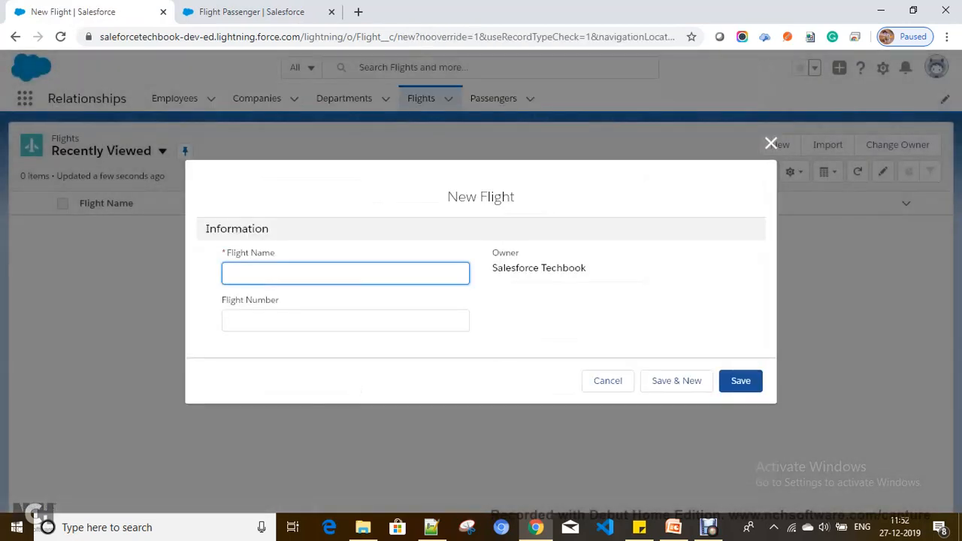
text(Air W)
key(BackSpace)
key(BackSpace)
key(BackSpace)
key(BackSpace)
key(BackSpace)
click(771, 143)
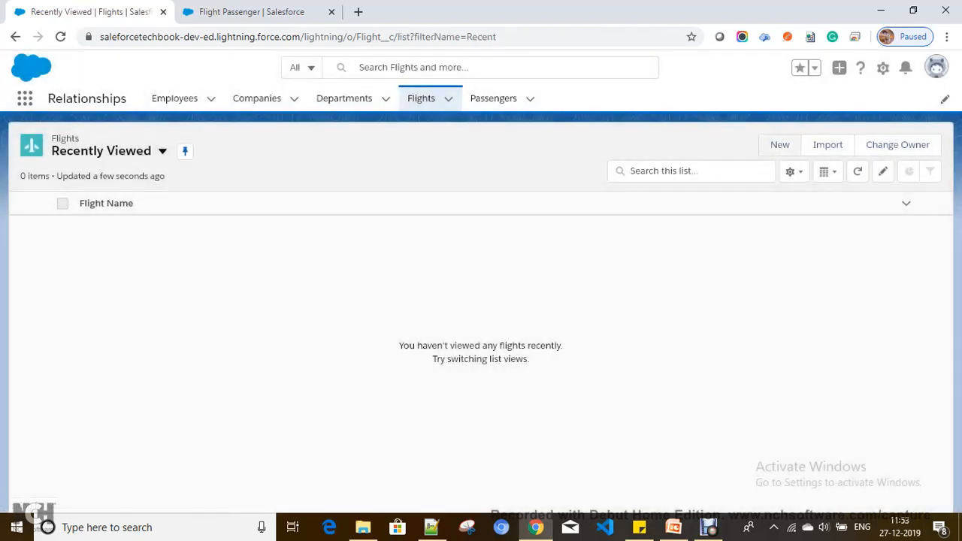
click(883, 68)
click(805, 228)
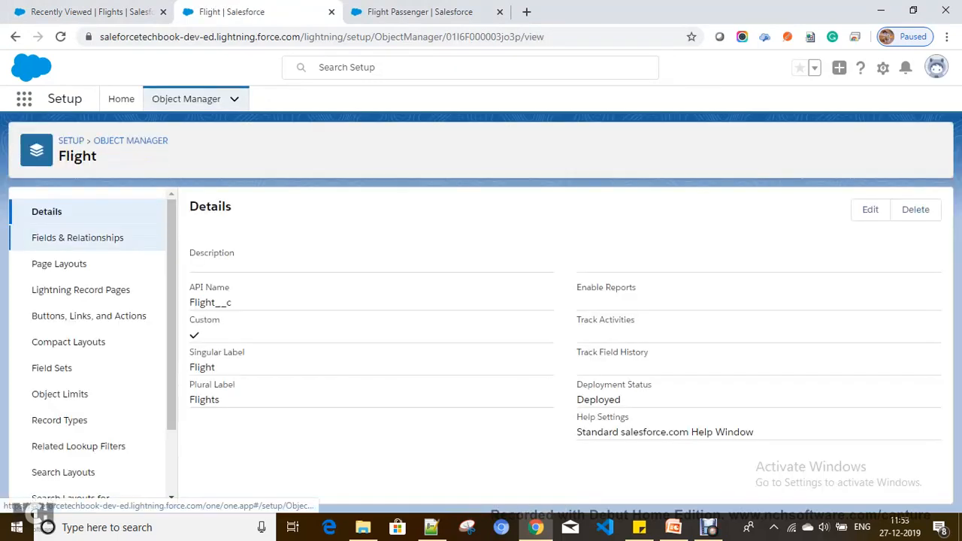
Edit Flight Layout from Flight's Page Layouts, with Related Lists showing the Passengers list.
click(78, 239)
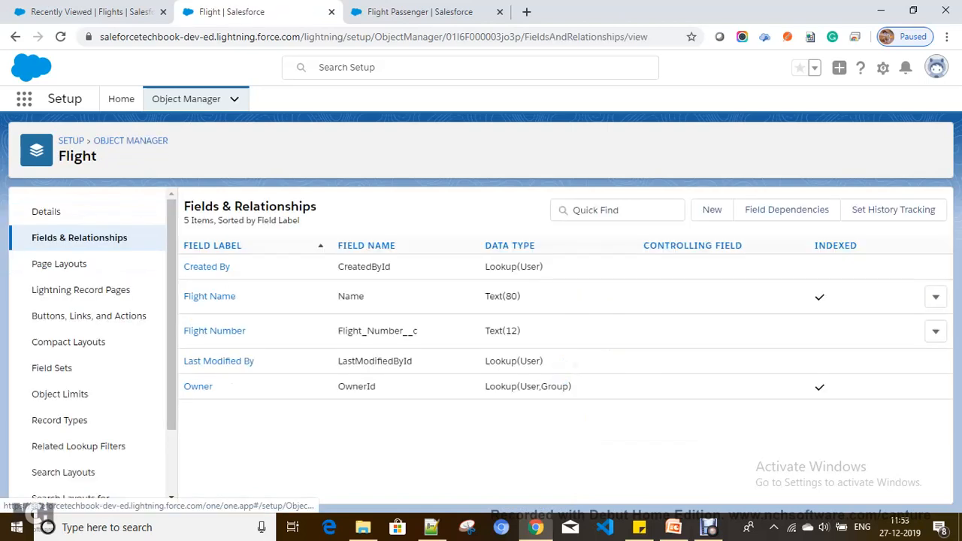
click(60, 264)
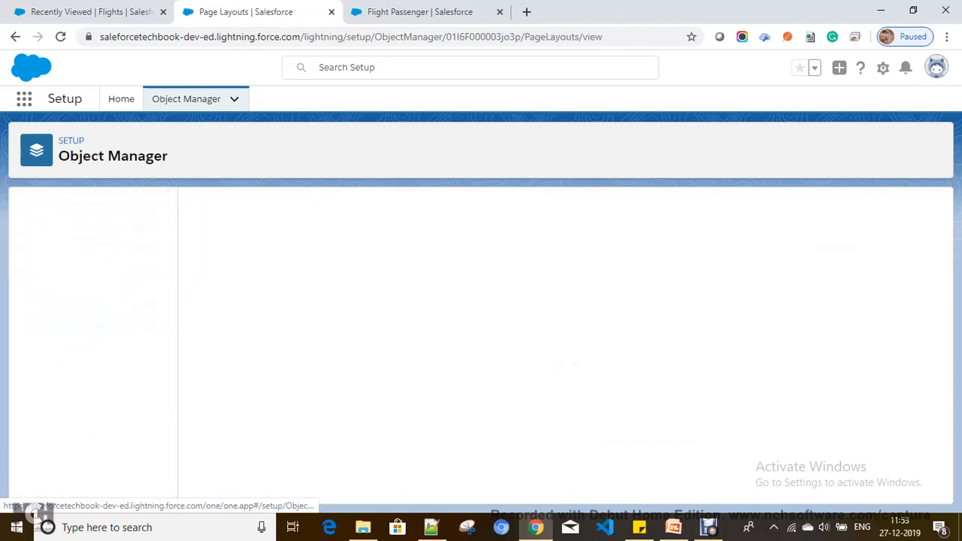
click(936, 272)
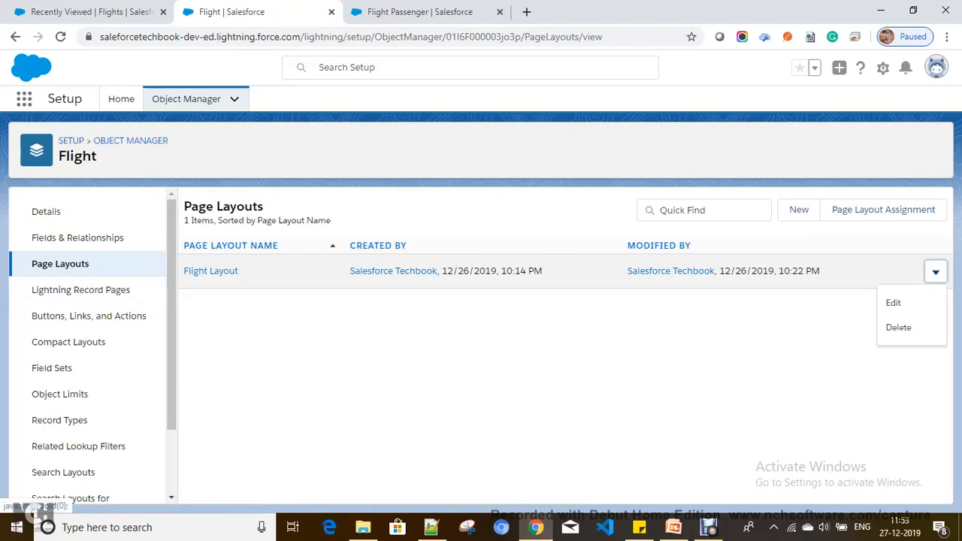
click(893, 302)
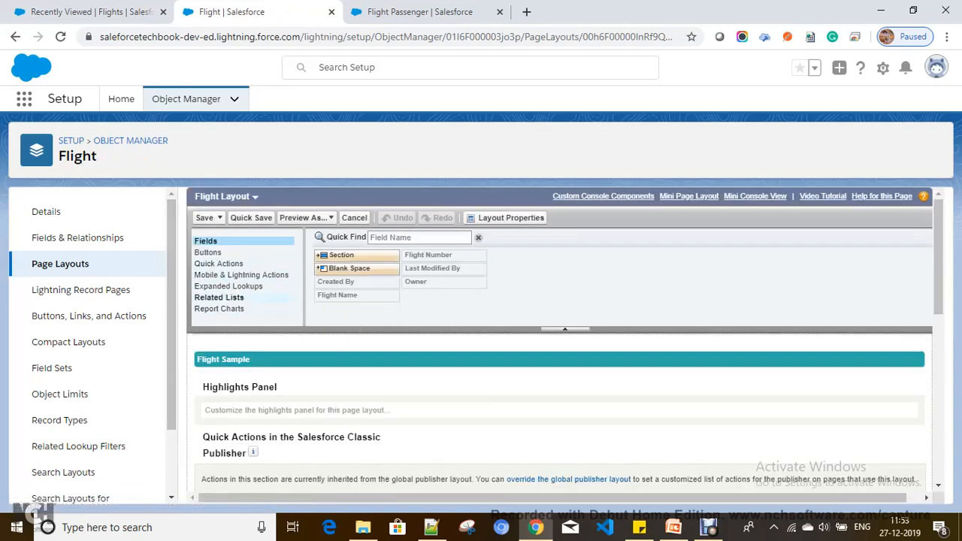
click(219, 298)
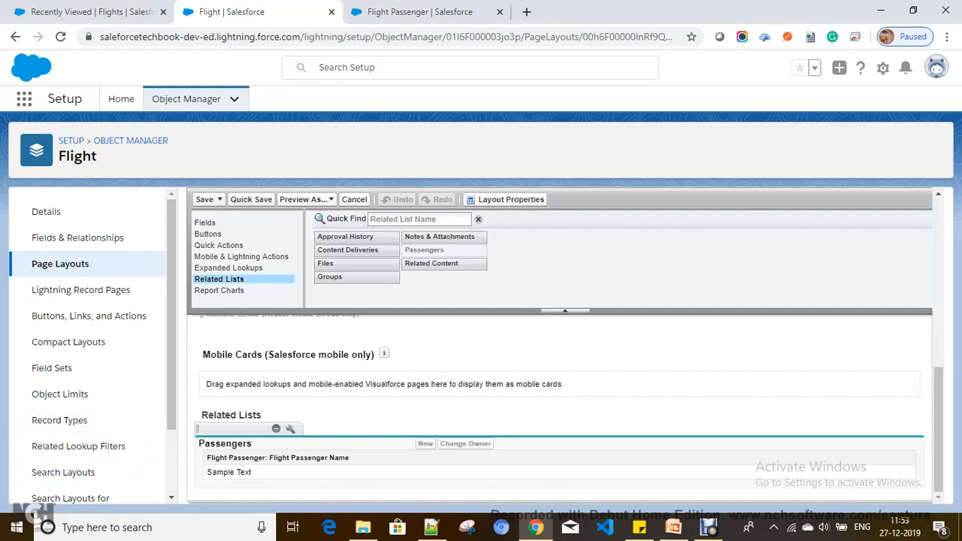
drag(213, 458, 291, 458)
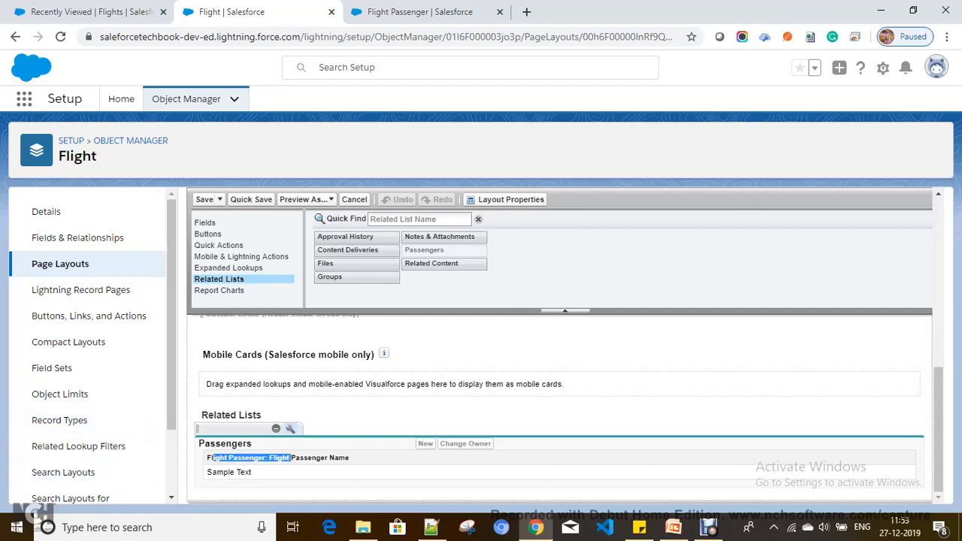
click(290, 429)
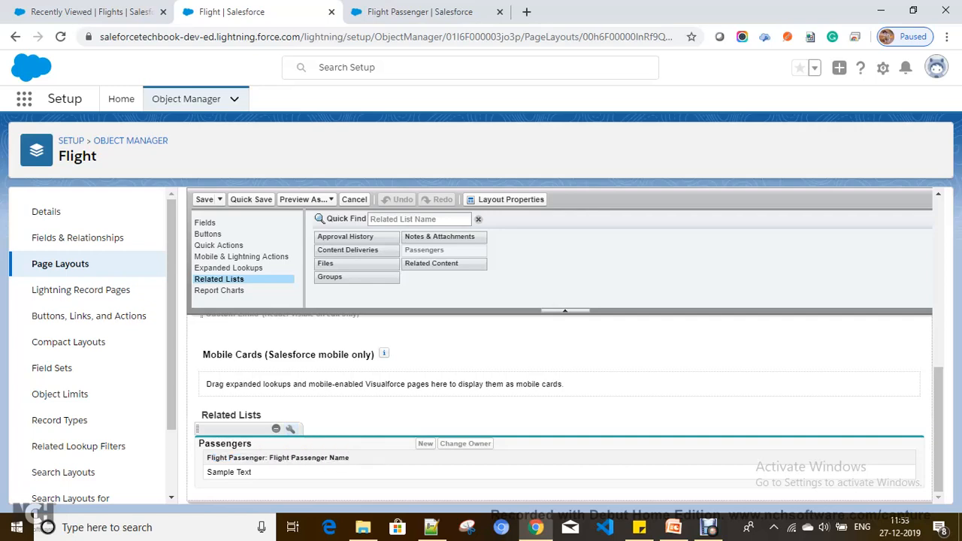
Add Passenger Name and Travel Date columns to the Passengers related list and save Flight Layout.
click(290, 428)
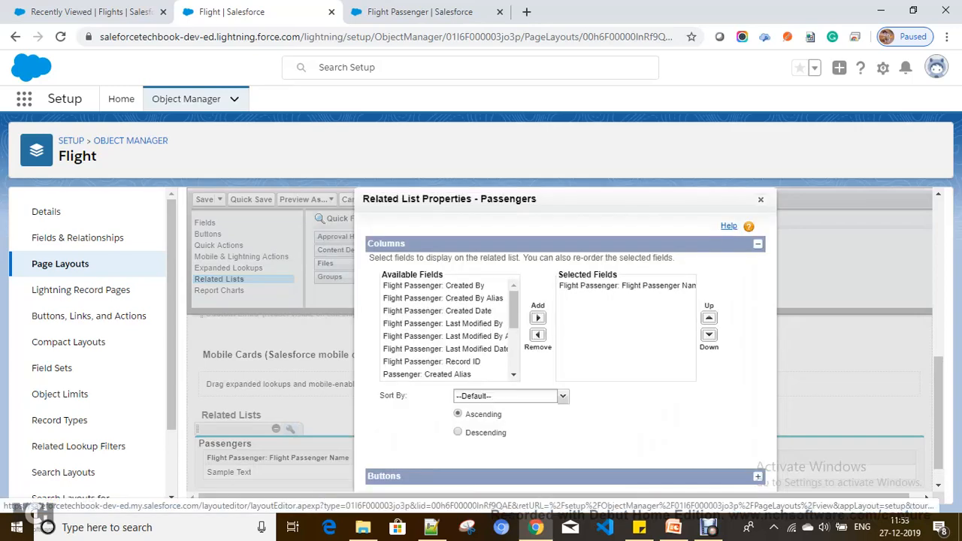
scroll(452, 349, down, 2)
scroll(434, 362, down, 1)
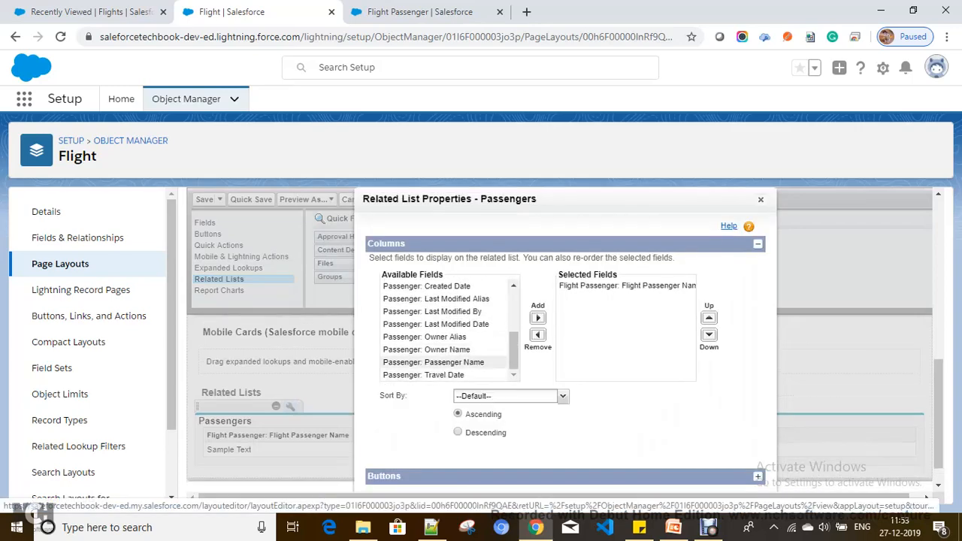
click(434, 362)
click(537, 318)
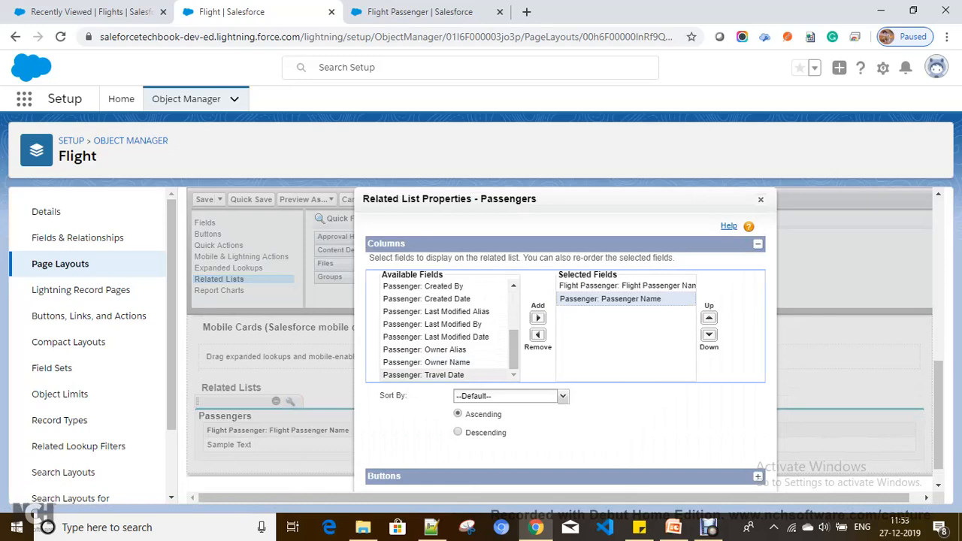
click(434, 376)
click(537, 318)
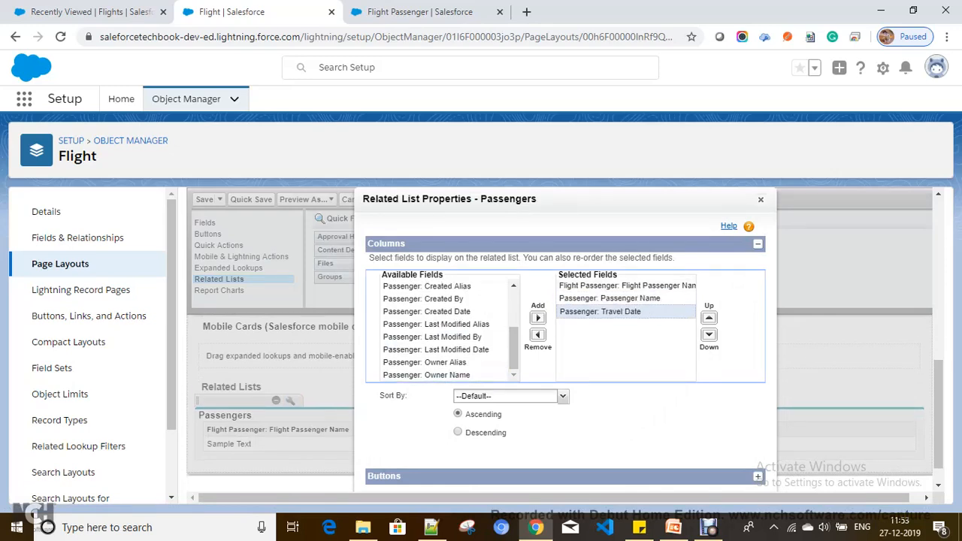
scroll(271, 376, down, 1)
key(Return)
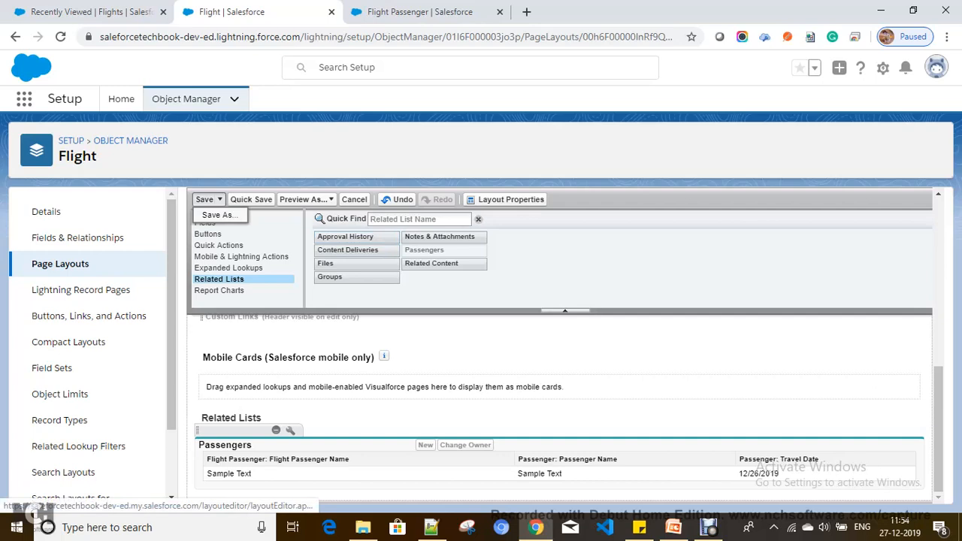
click(205, 199)
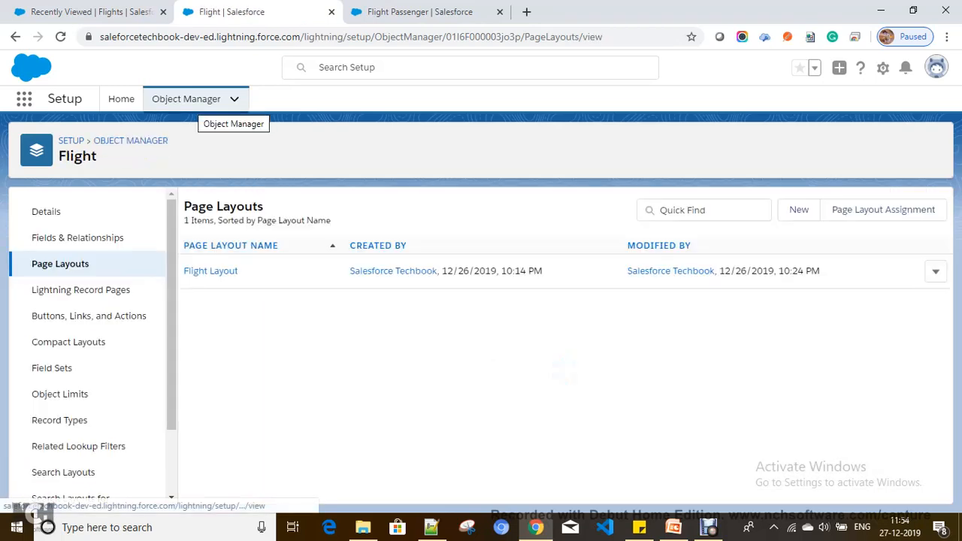
Find 'Passenger' in Object Manager and edit Passenger Layout with its Flights related list shown.
click(187, 99)
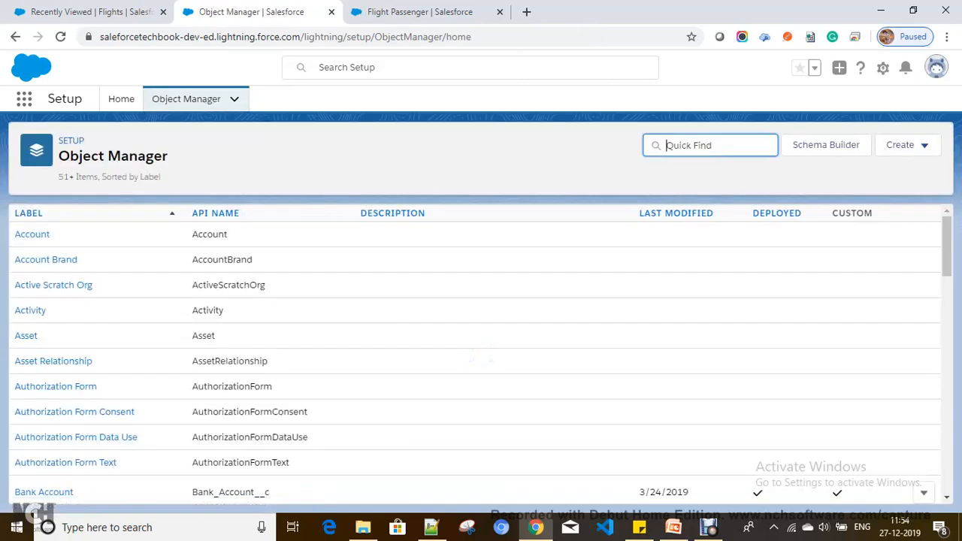
text(Passenger)
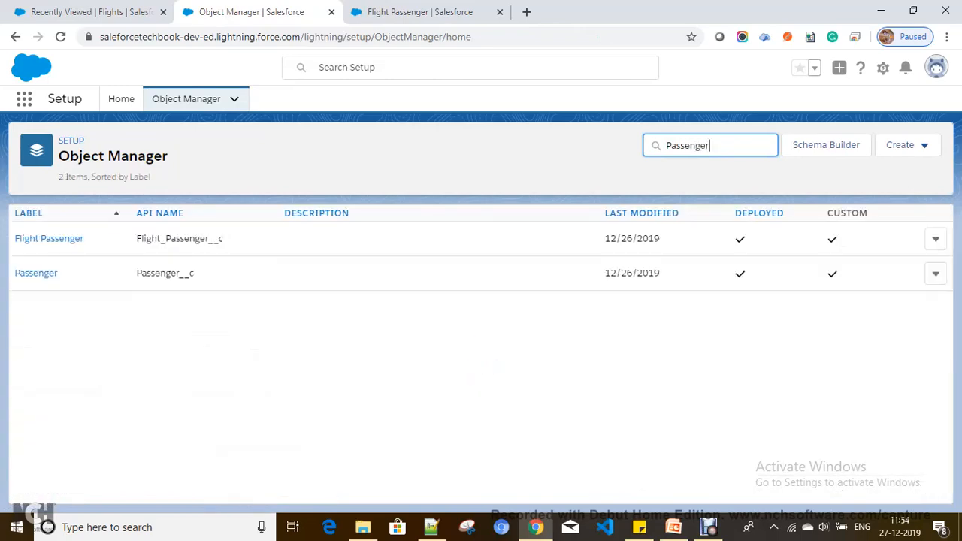
click(35, 273)
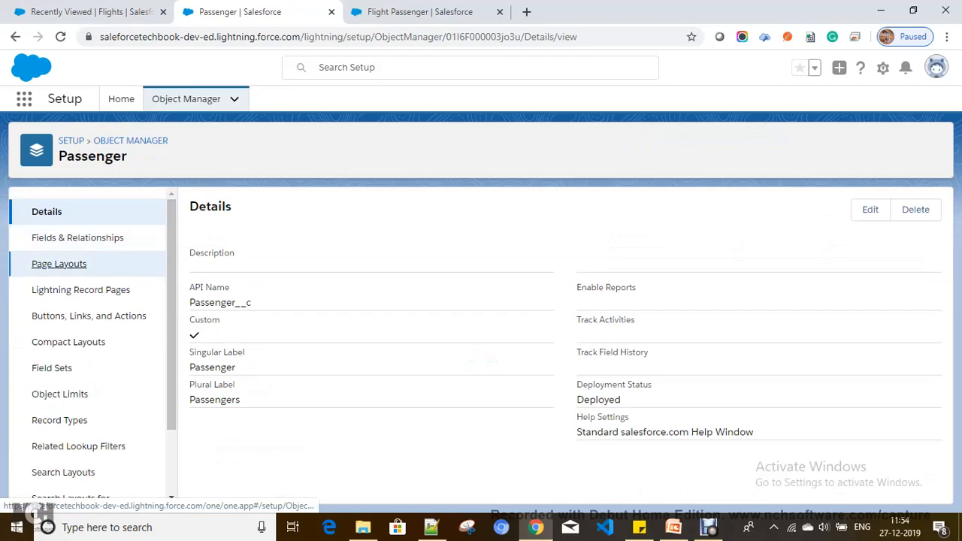
click(59, 264)
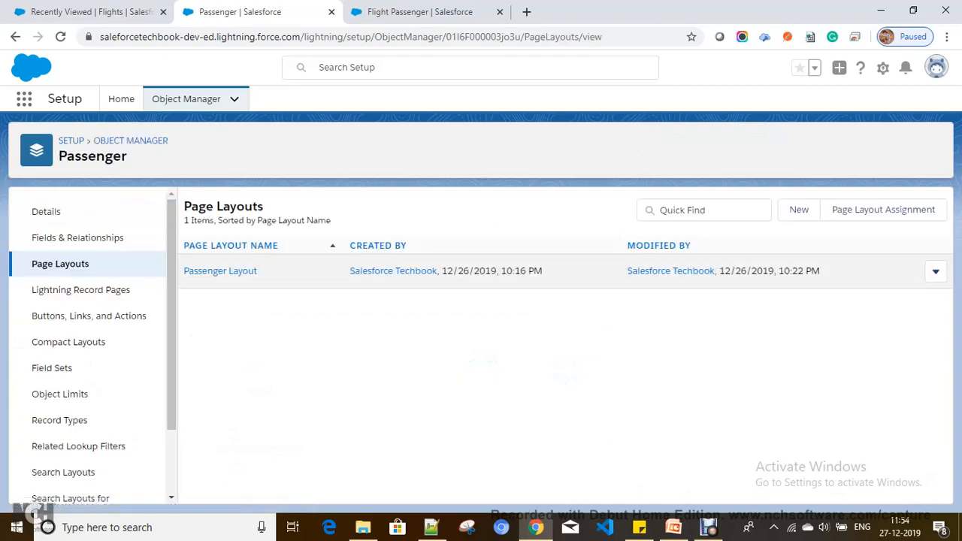
click(936, 271)
click(894, 302)
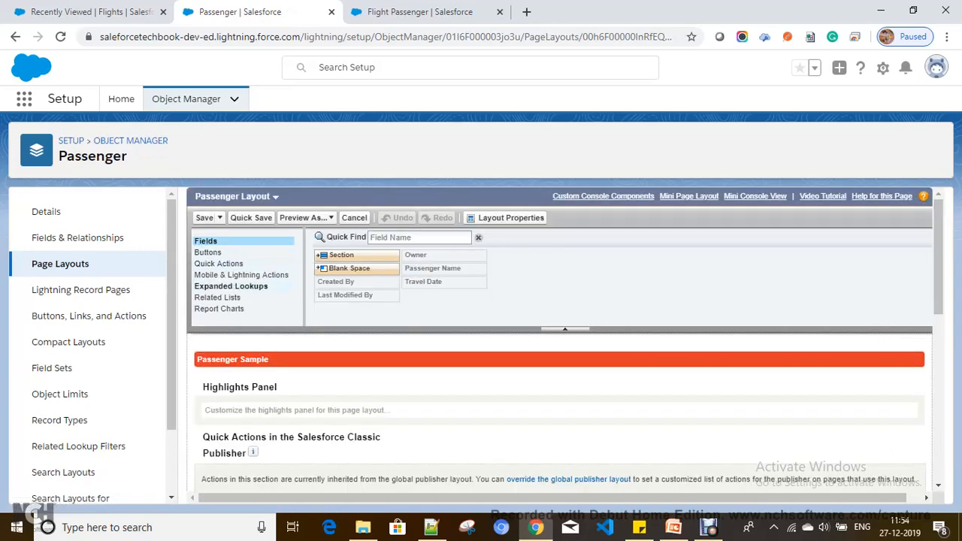
click(219, 296)
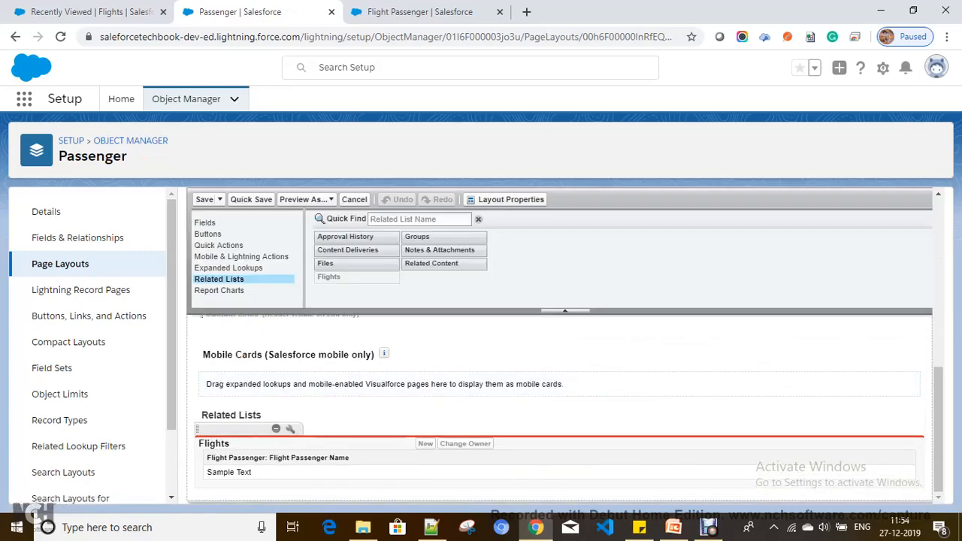
drag(211, 457, 324, 447)
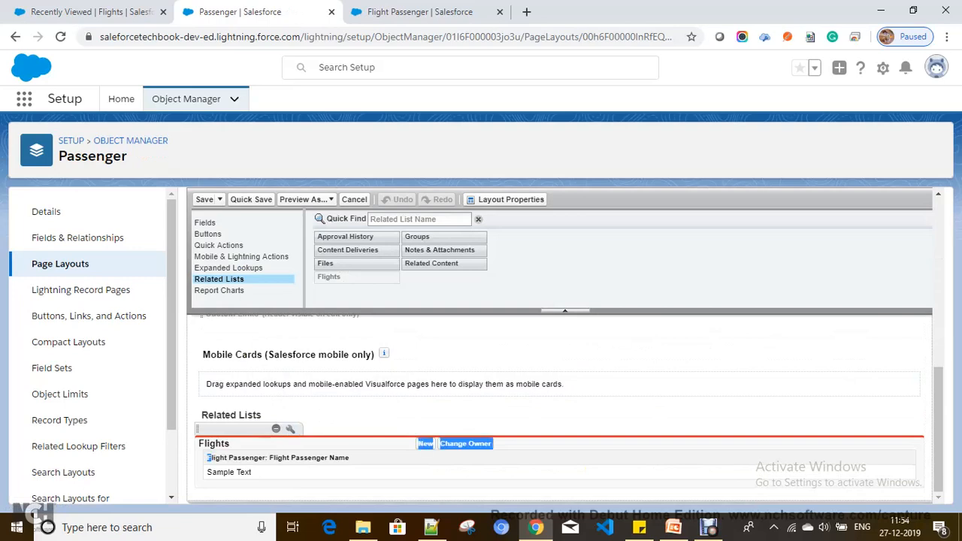
click(324, 447)
drag(260, 445, 199, 444)
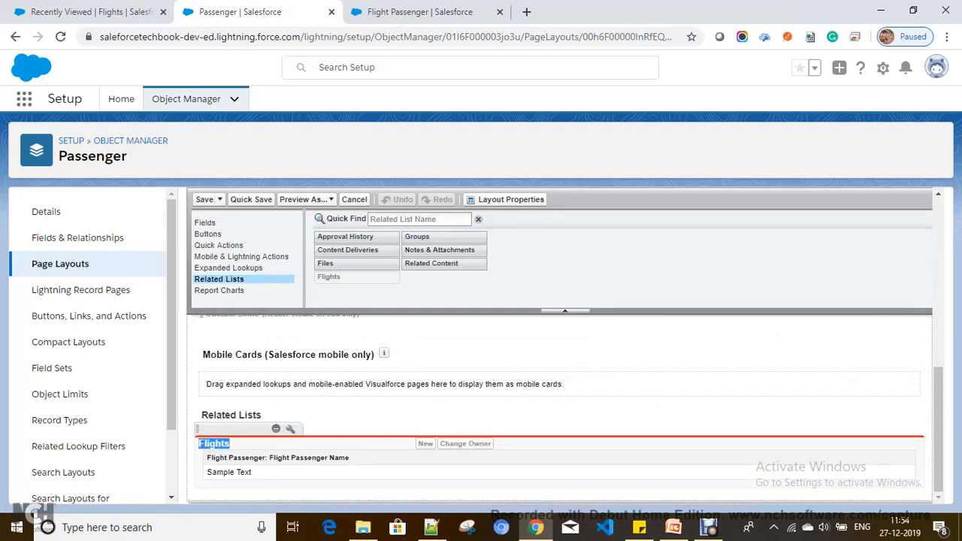
click(218, 445)
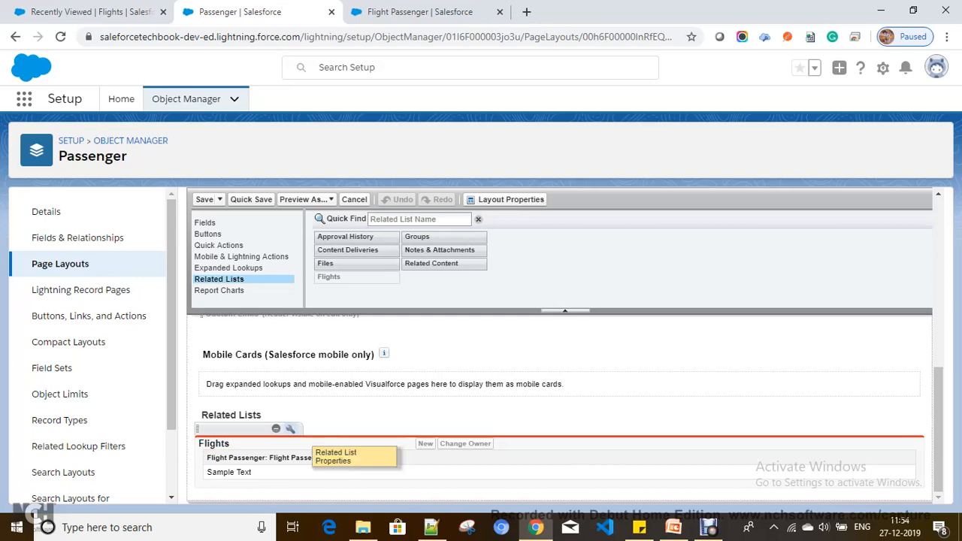
Add Flight Name and Flight Number columns to the Flights related list, save, and return to Flights.
click(290, 428)
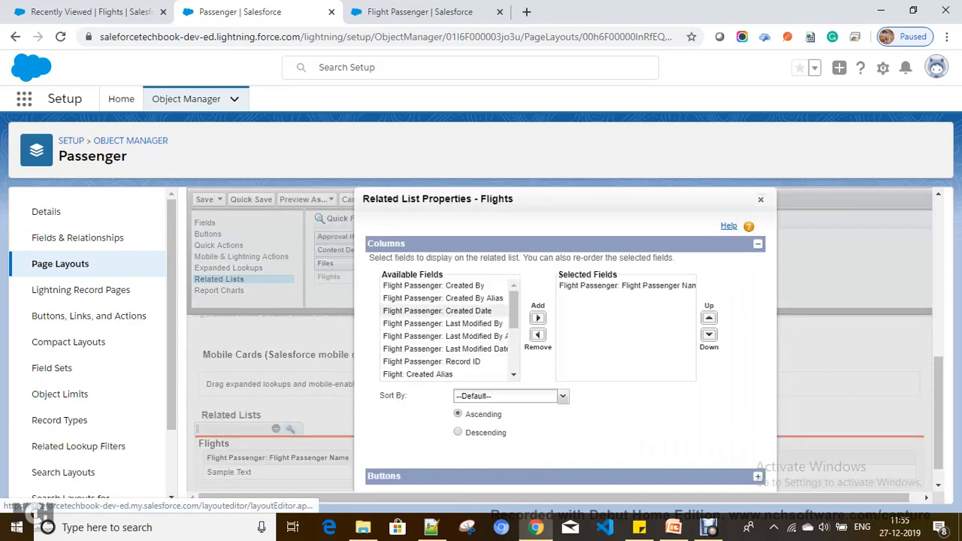
scroll(443, 331, down, 3)
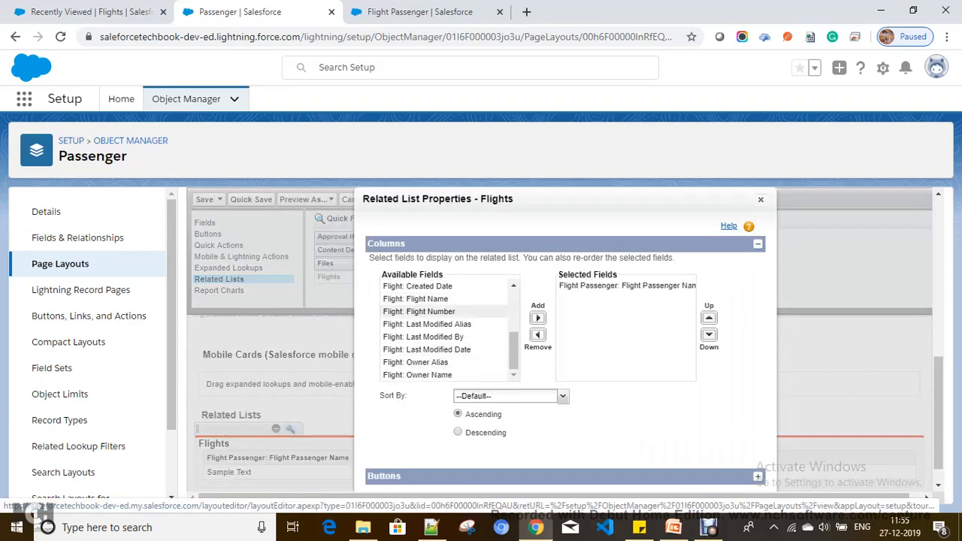
click(415, 299)
click(539, 318)
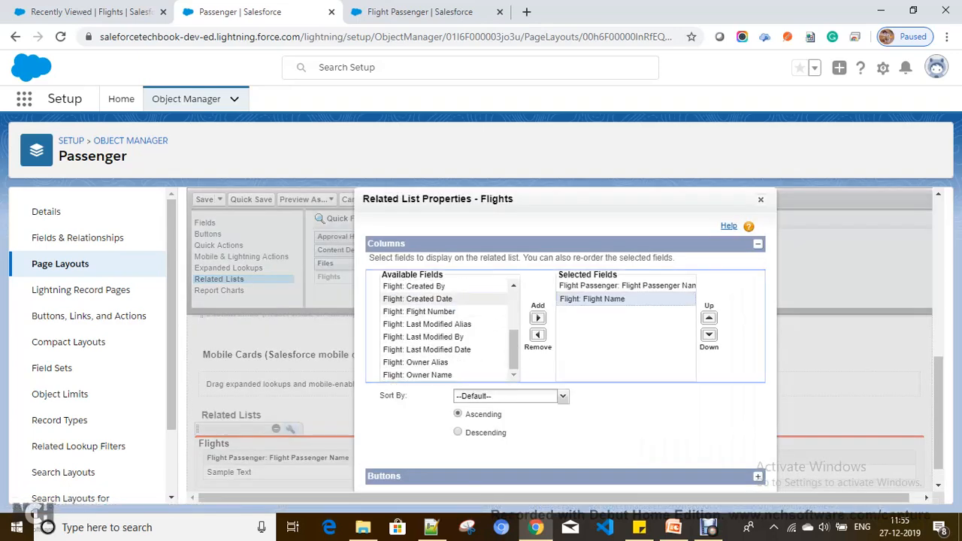
click(419, 311)
click(538, 318)
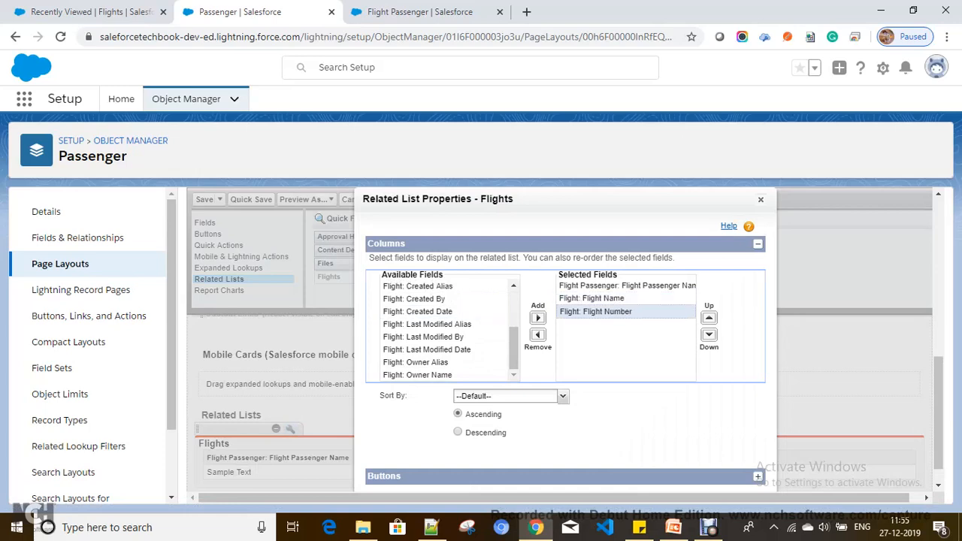
key(Return)
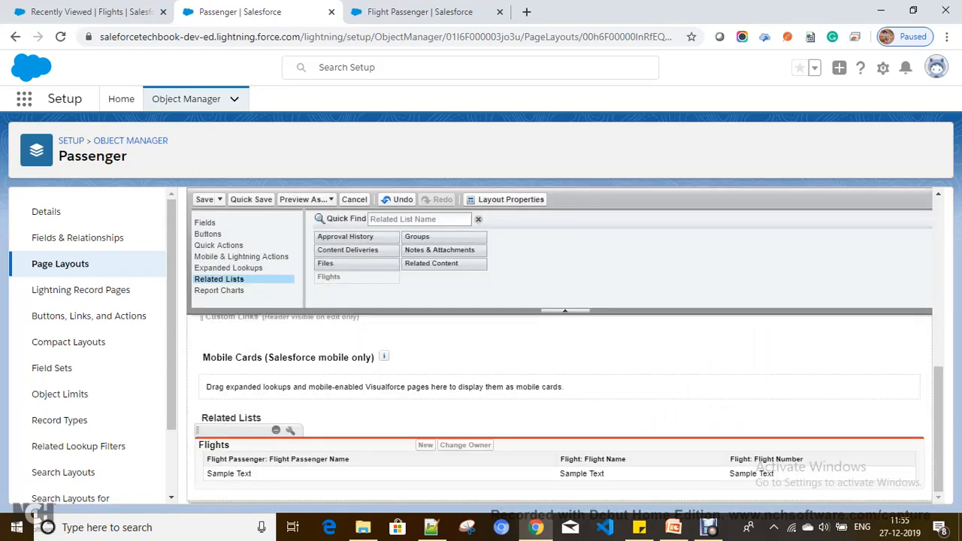
click(203, 200)
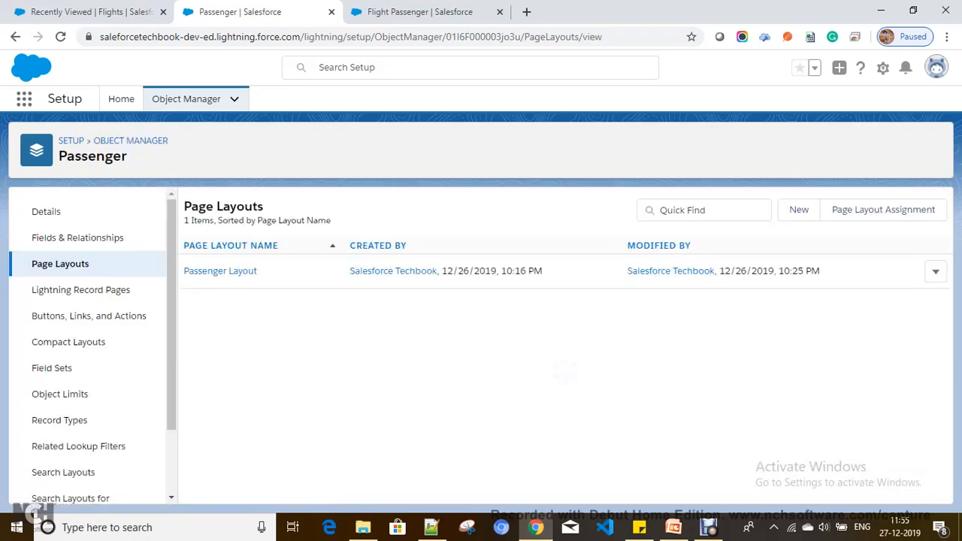
click(90, 12)
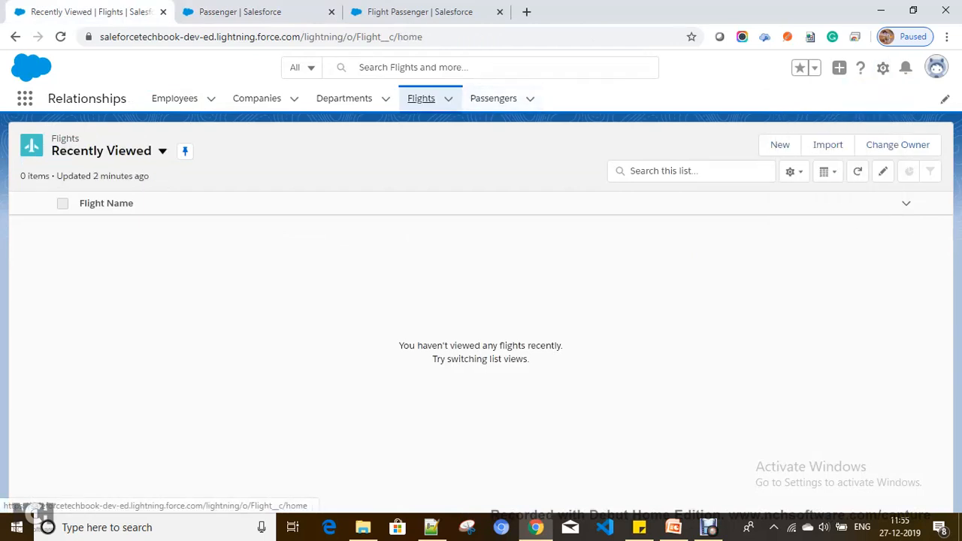
Create the Air India flight with flight number Air-123.
click(421, 97)
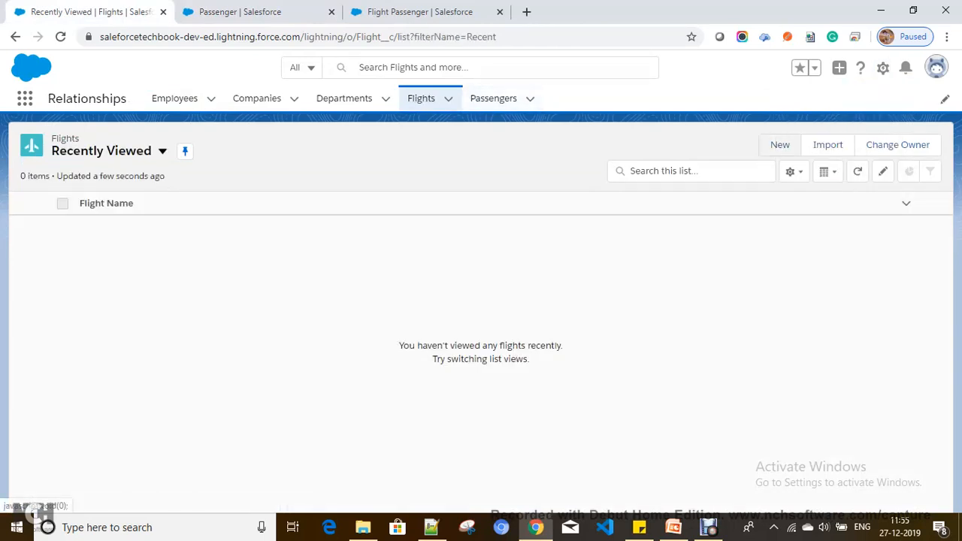
click(779, 144)
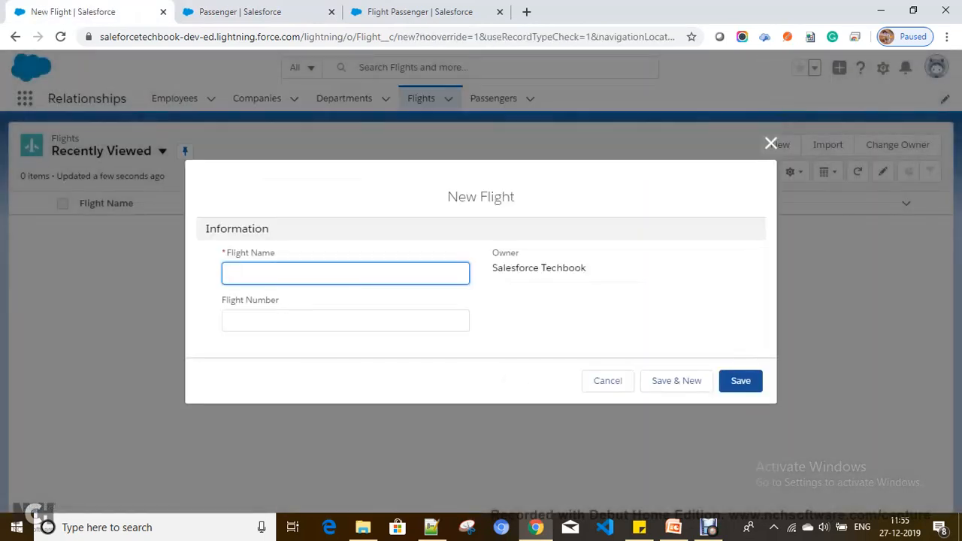
text(Air India)
key(Tab)
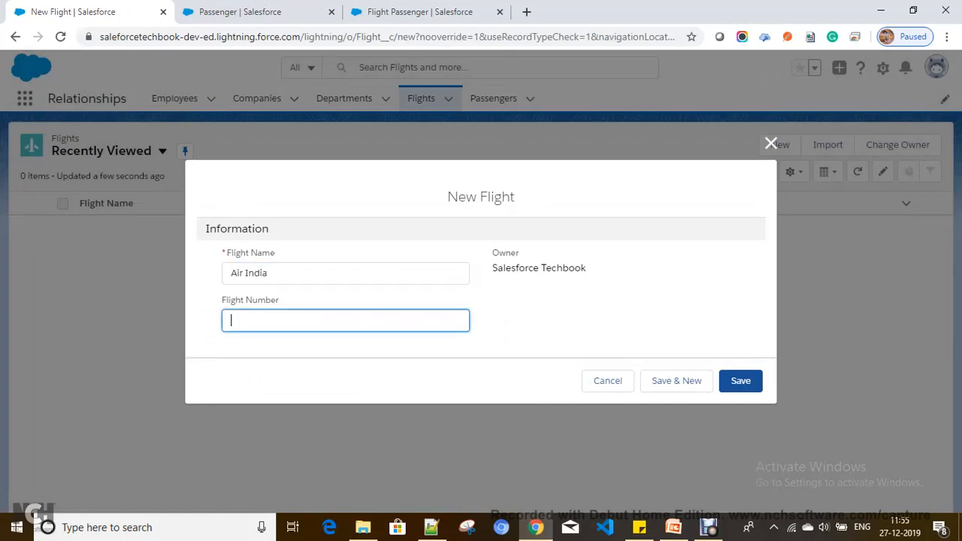
text(Air-1231)
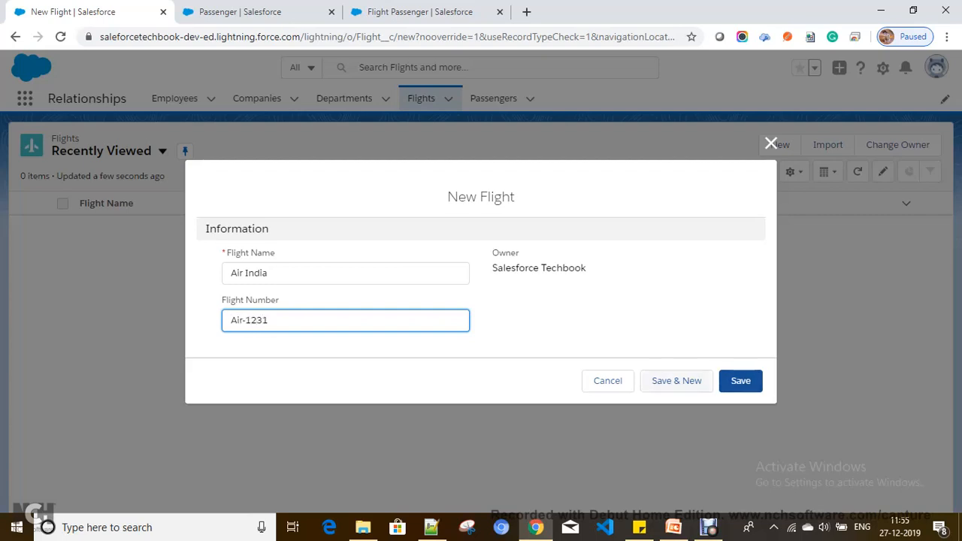
click(690, 381)
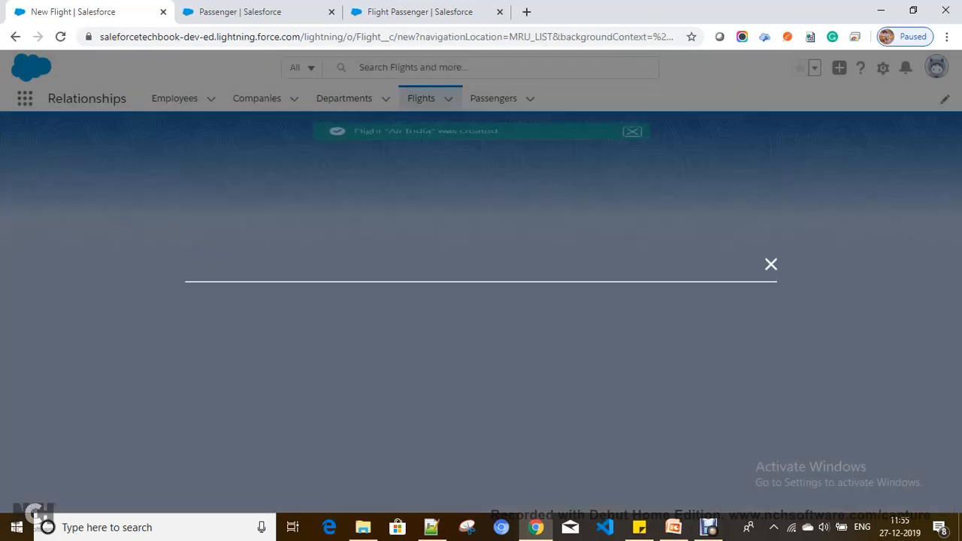
Create the Jet Airways (Jet-21321) and Indigo (Ind-234423) flight records.
text(Jet Airwa)
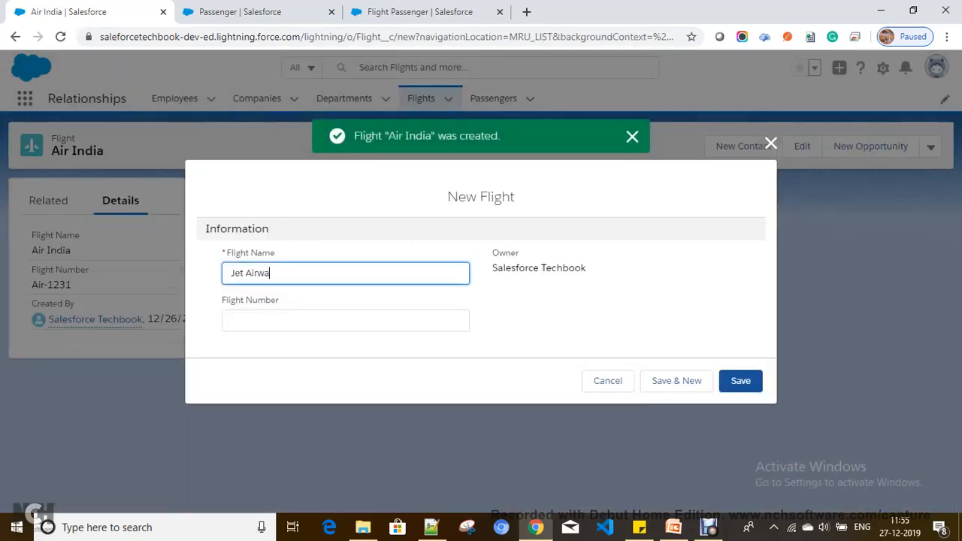
text(ys)
key(Tab)
text(T)
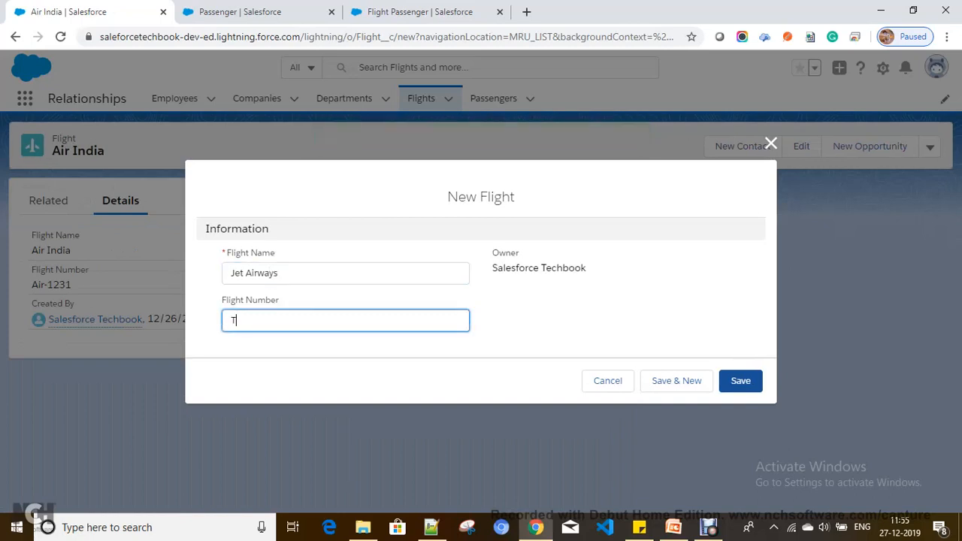
text(Jet-21321)
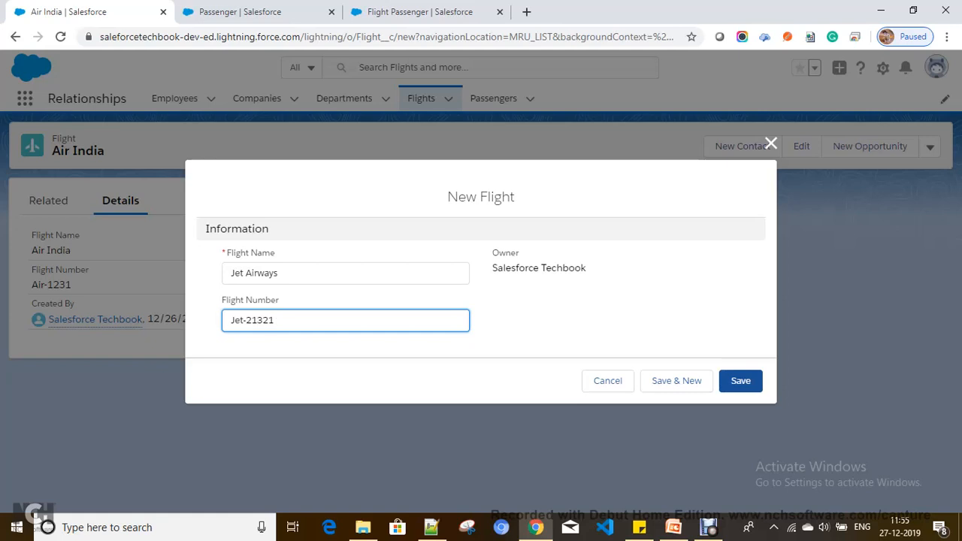
click(676, 380)
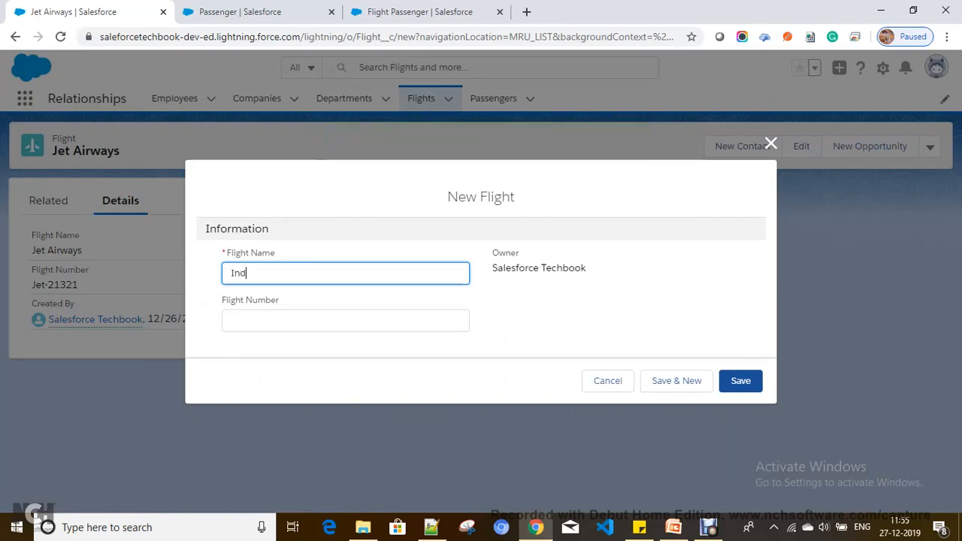
key(Tab)
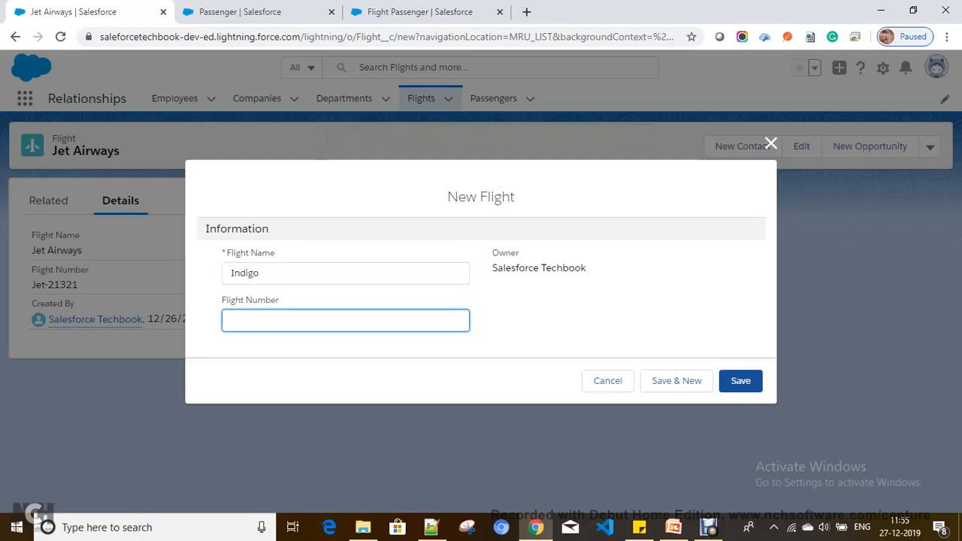
text(Ind-234423)
click(740, 381)
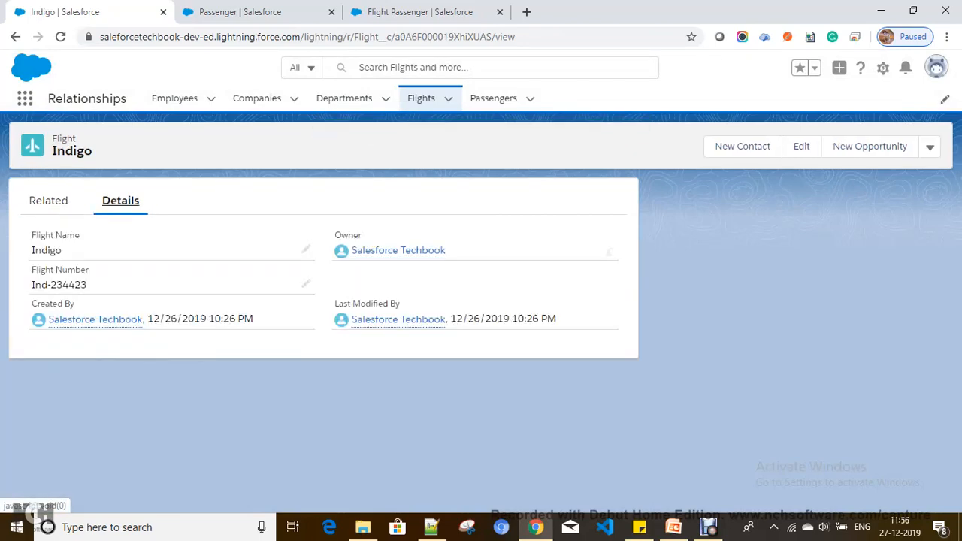
Switch the Flights list to the All Flights view.
click(48, 200)
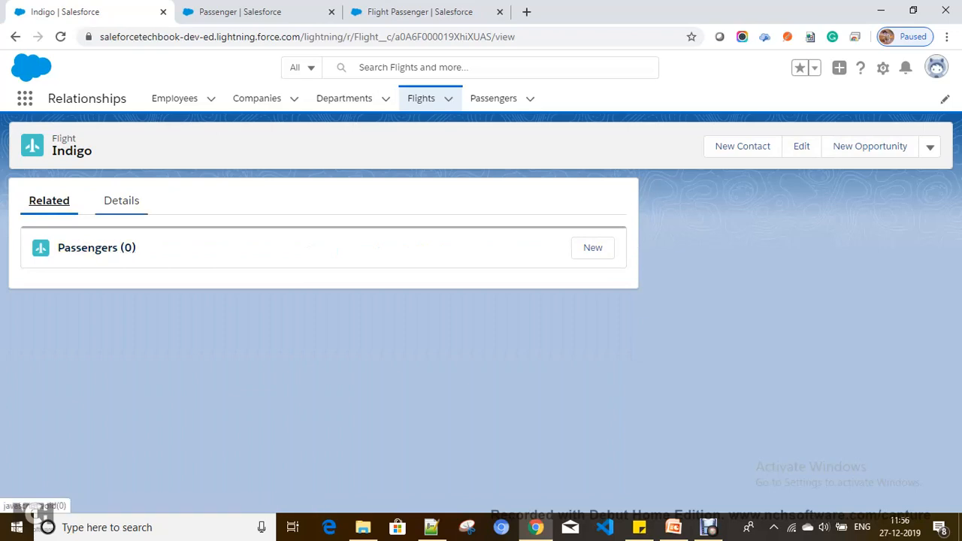
click(421, 98)
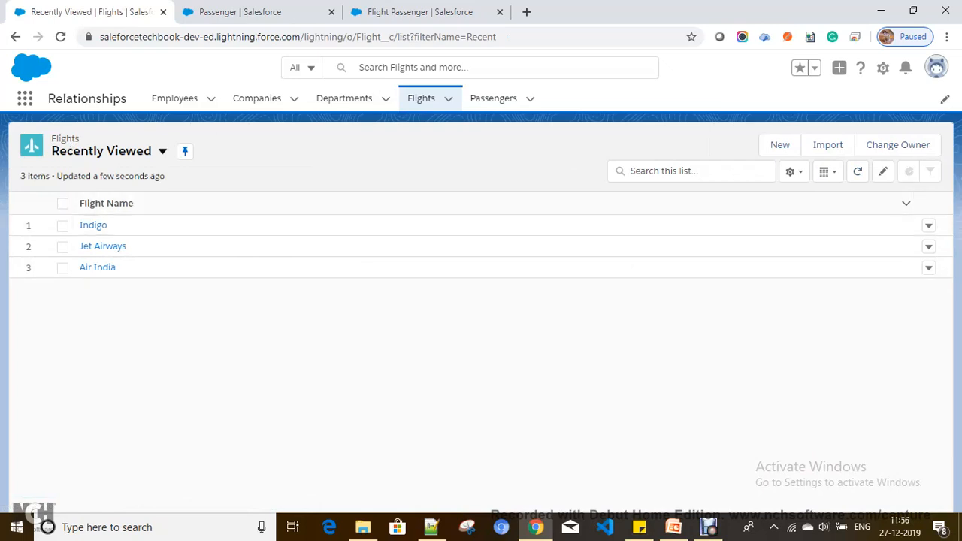
click(101, 150)
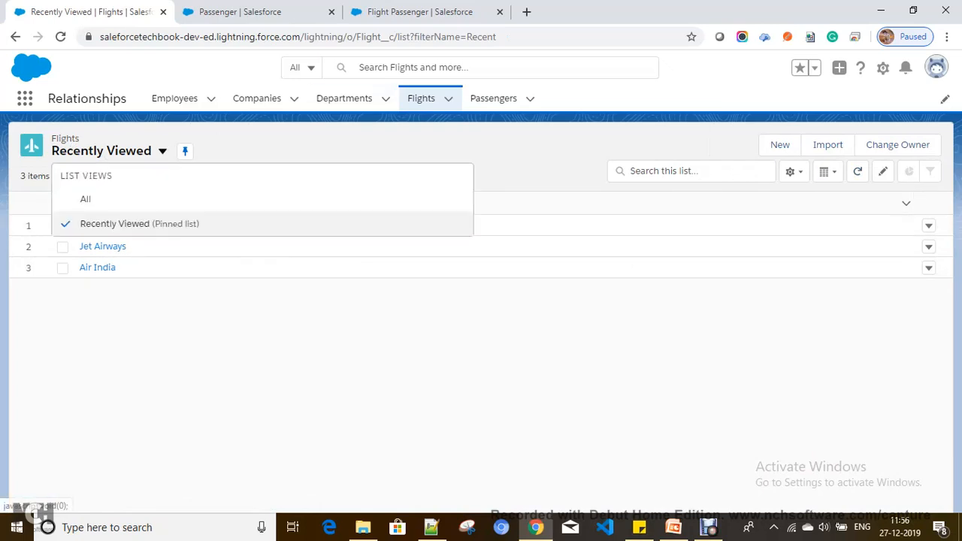
click(86, 197)
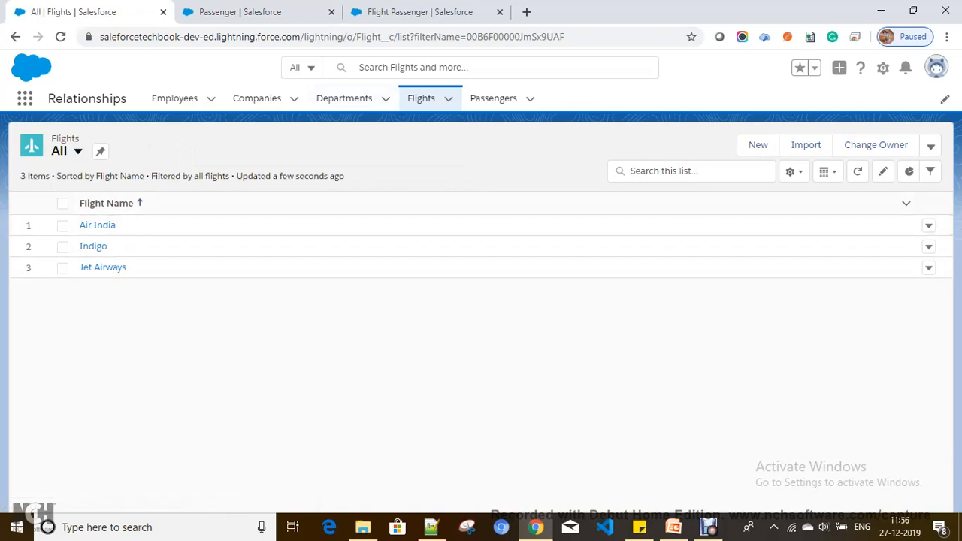
click(884, 171)
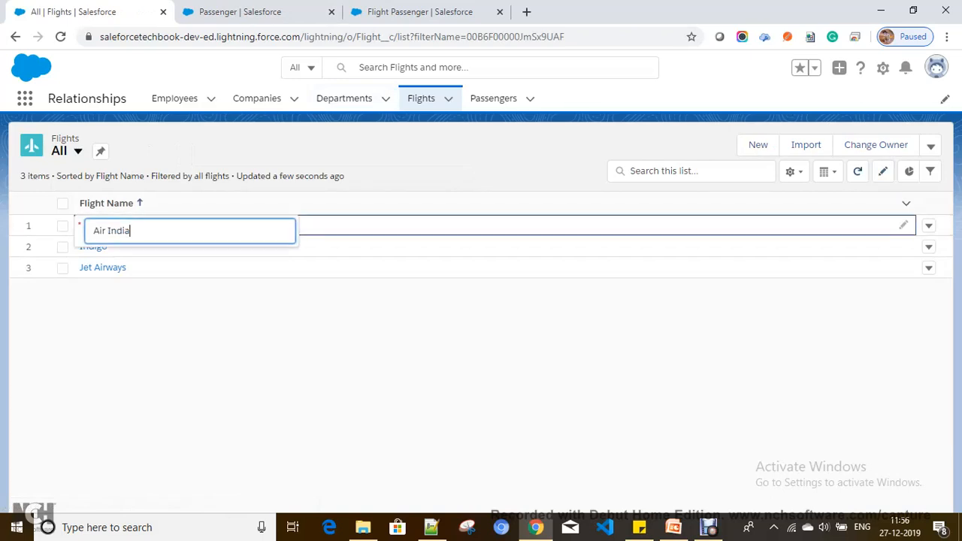
key(Escape)
Add the Flight Number column to the All Flights list view and save it.
click(794, 170)
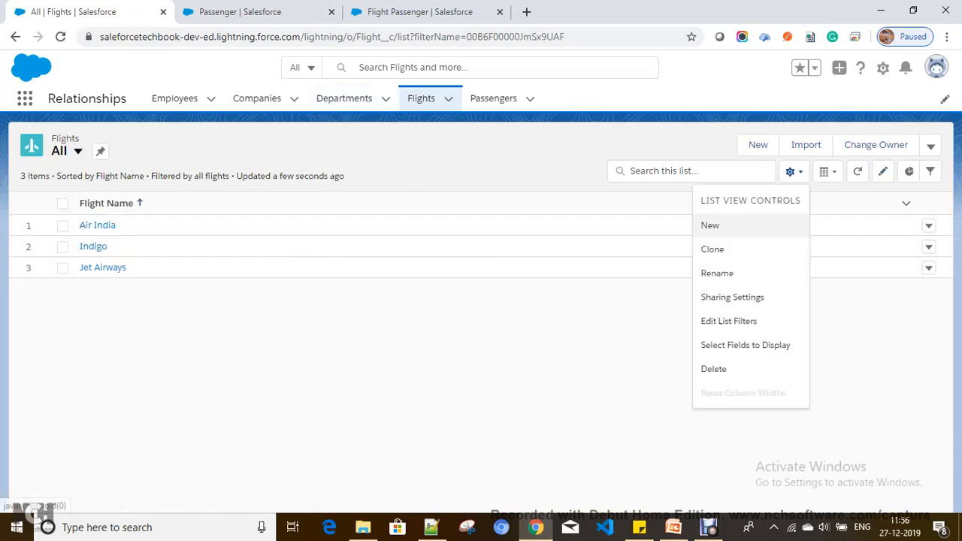
click(745, 346)
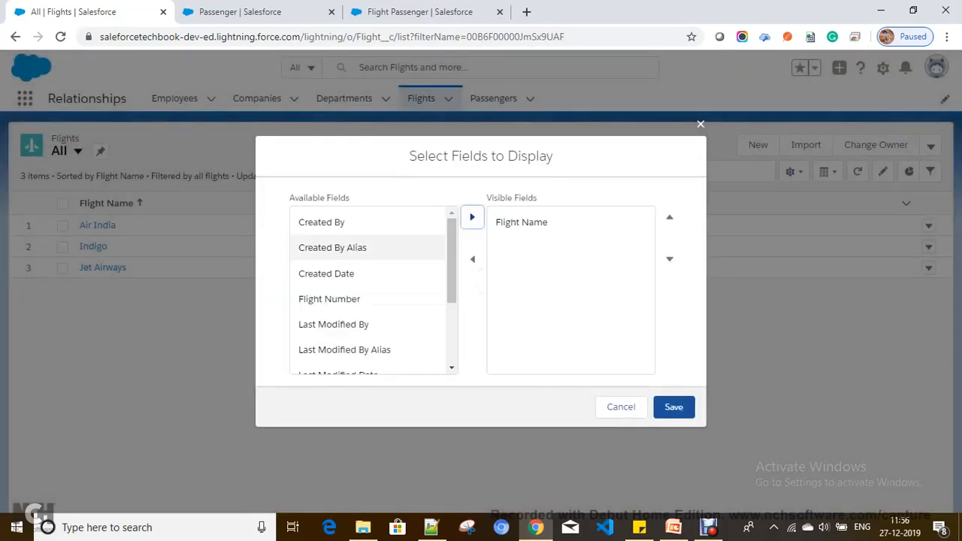
click(329, 299)
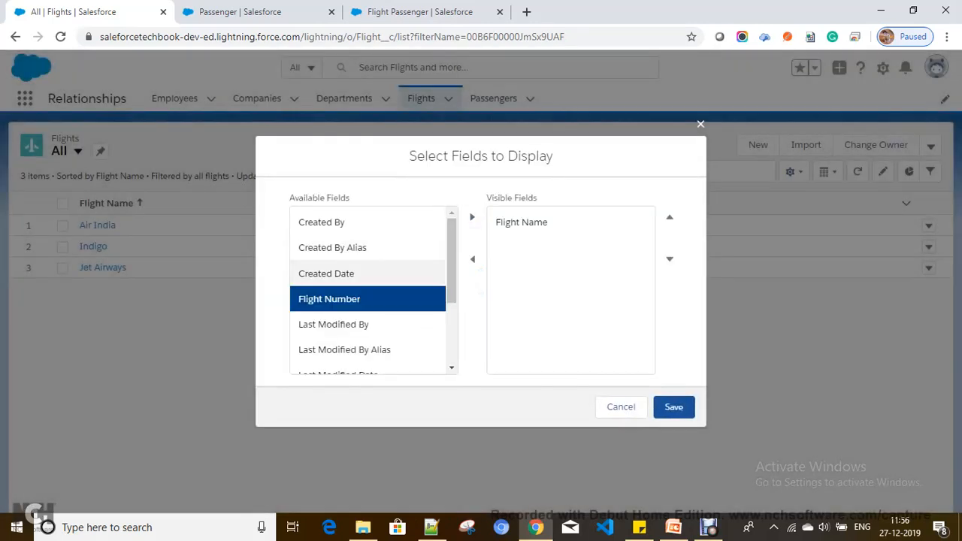
click(472, 217)
click(674, 407)
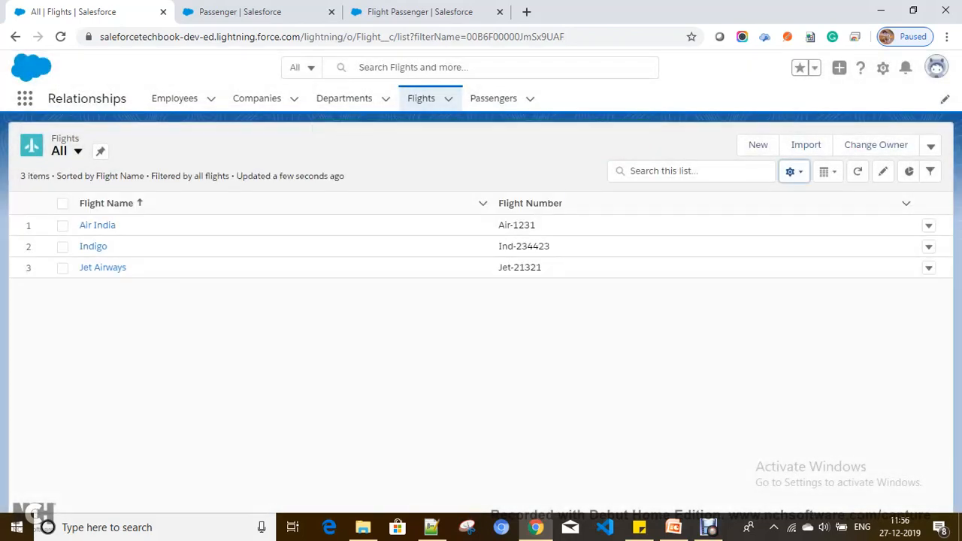
click(493, 99)
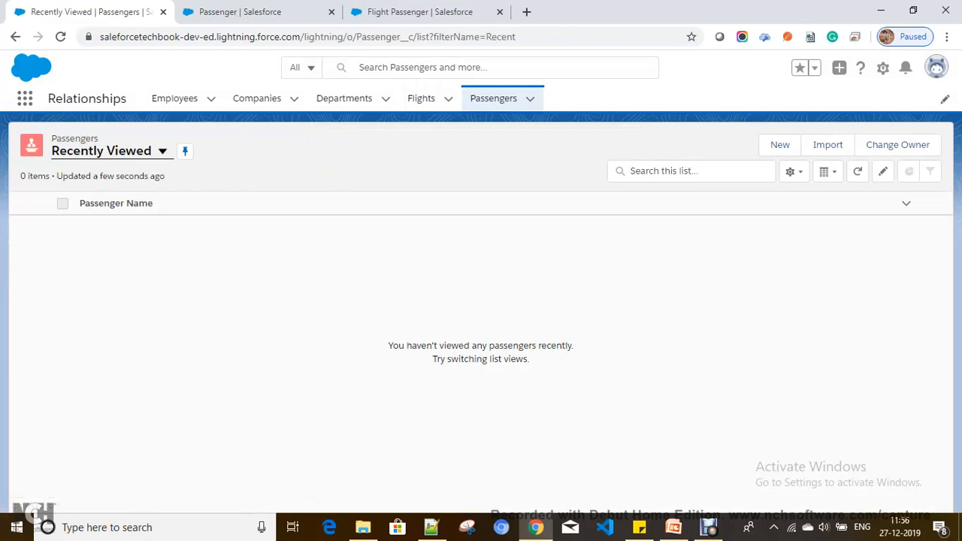
Show all passengers and add a first passenger with travel date 12/25/2019.
click(162, 151)
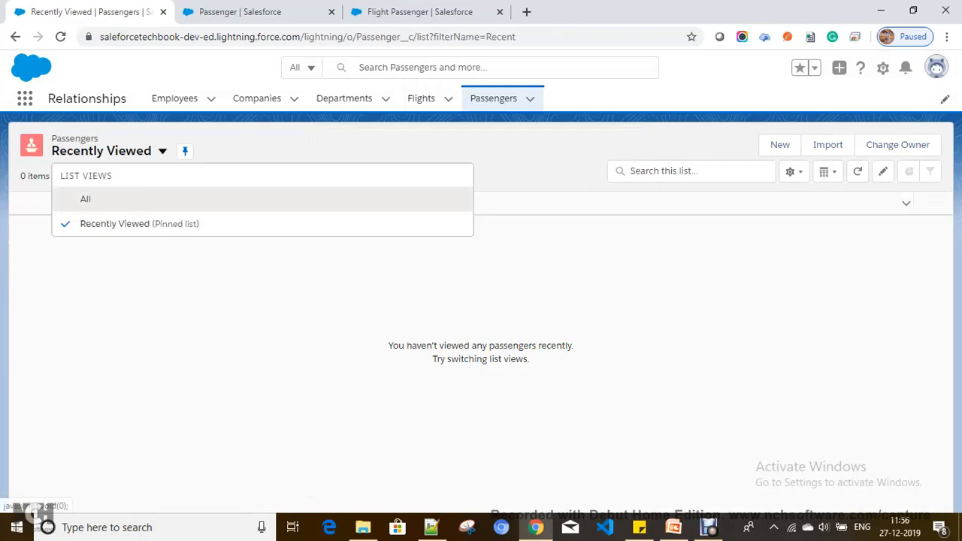
click(113, 198)
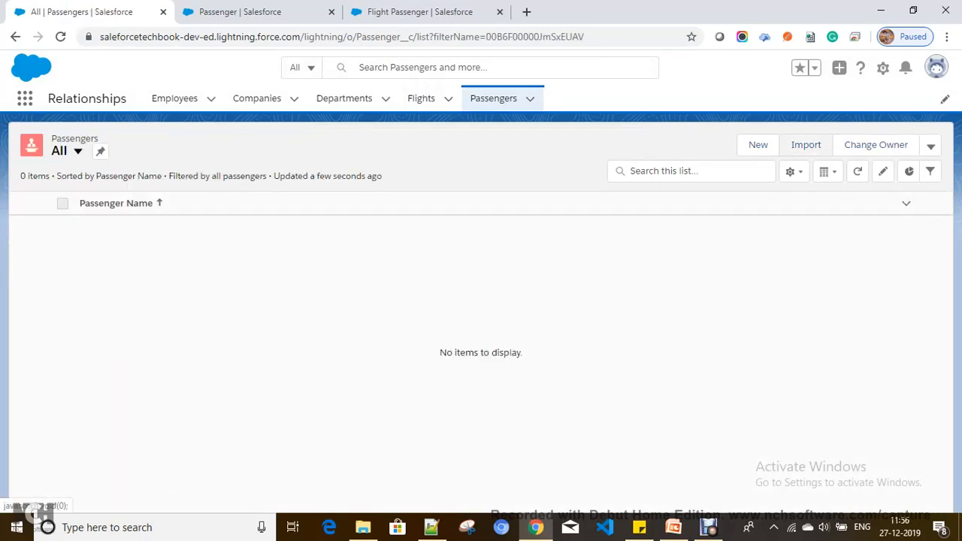
click(758, 144)
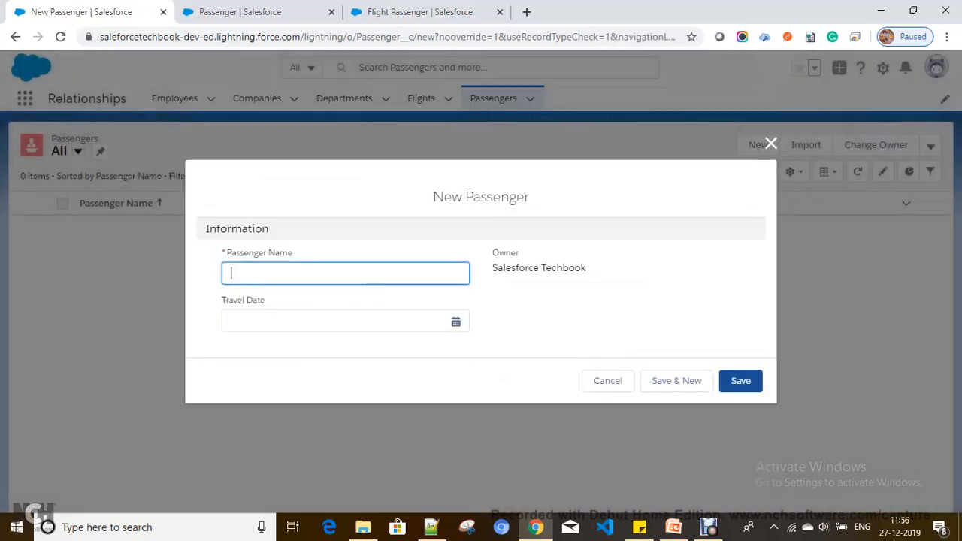
text(Te)
key(Tab)
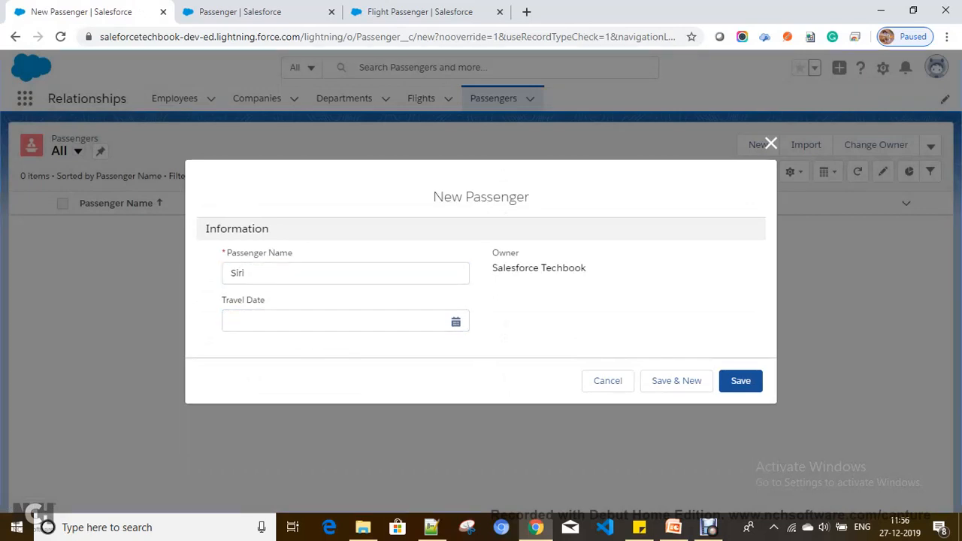
click(352, 319)
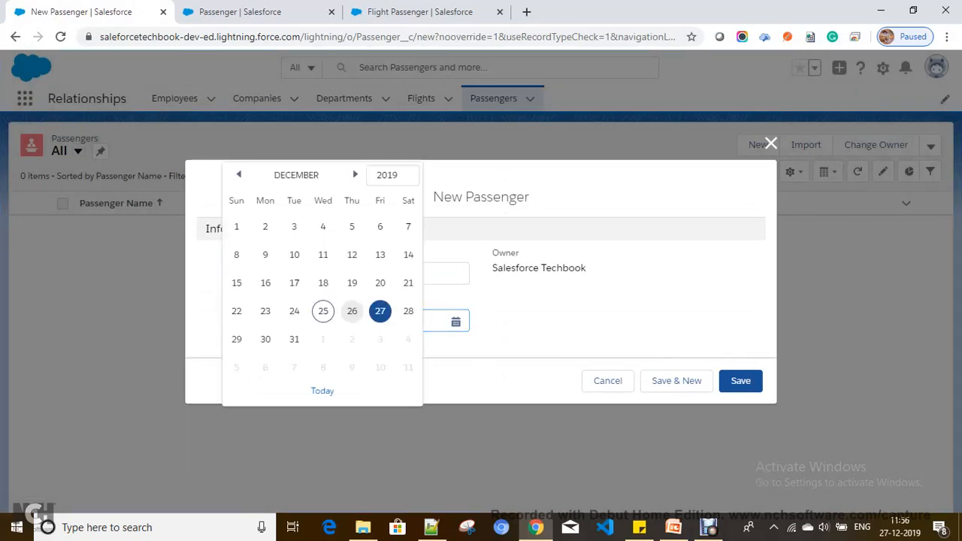
click(323, 310)
click(740, 380)
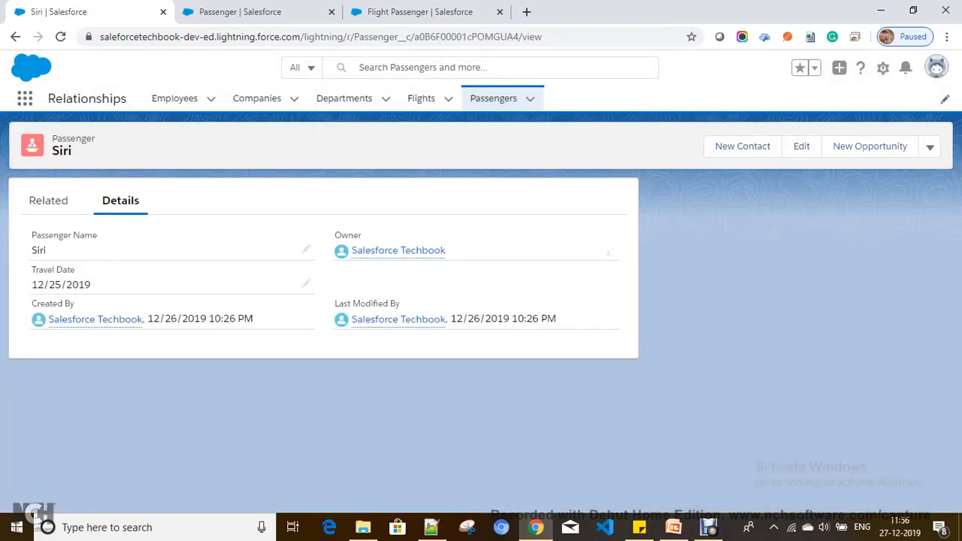
Add a second passenger with travel date 1/10/2020.
click(930, 148)
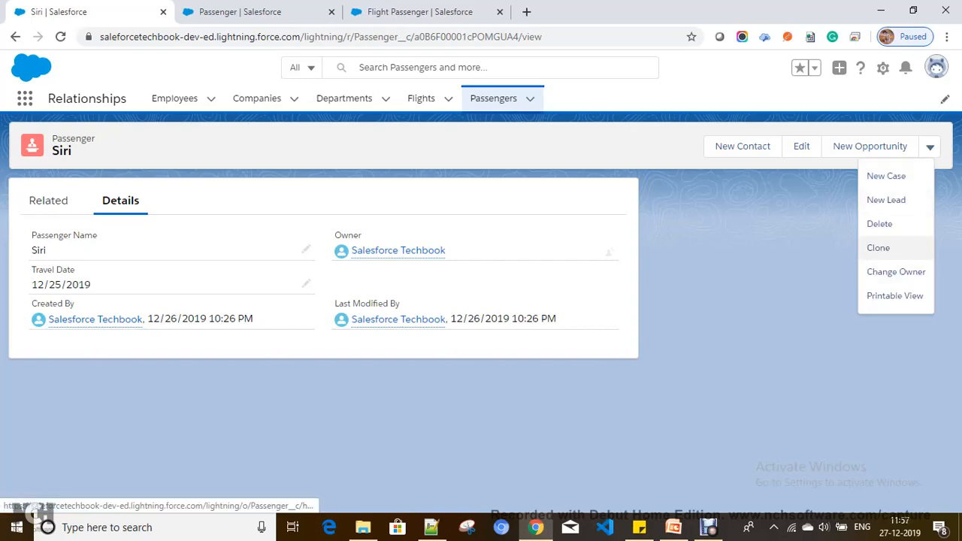
click(493, 98)
click(758, 145)
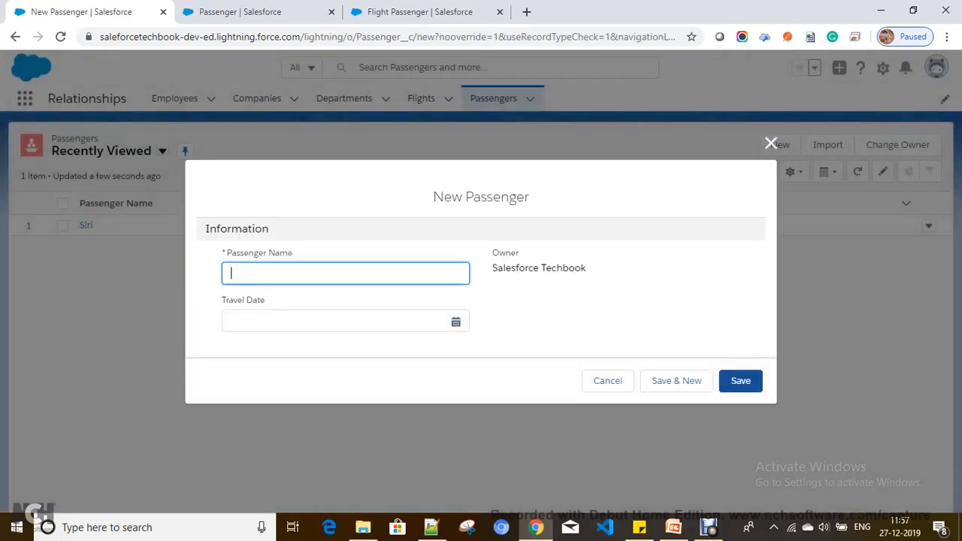
text(Navars)
key(Tab)
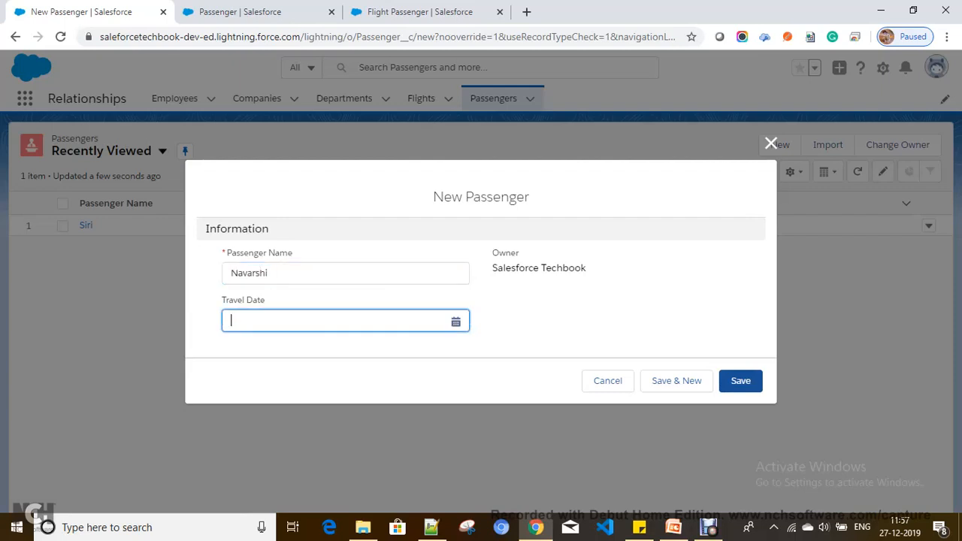
text(1/10/2020)
click(380, 319)
click(381, 203)
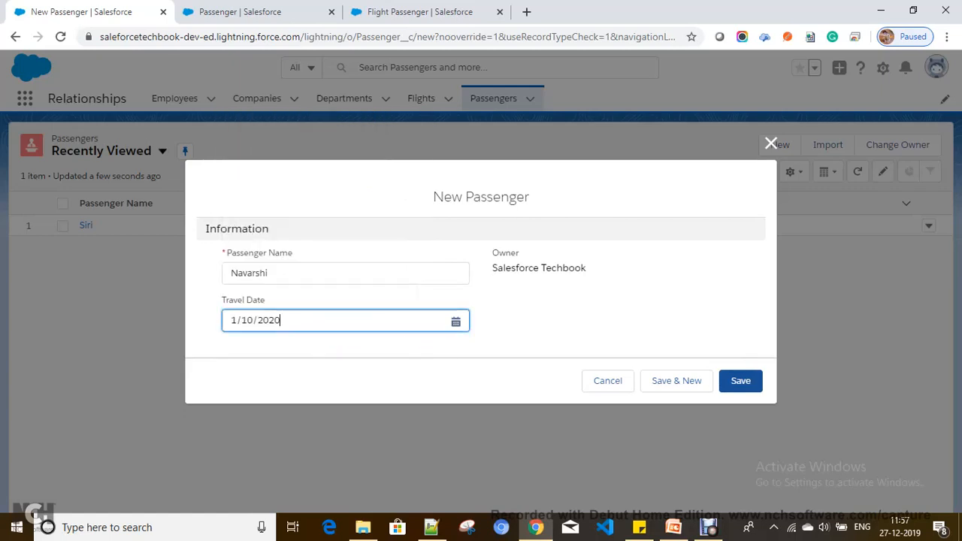
click(677, 381)
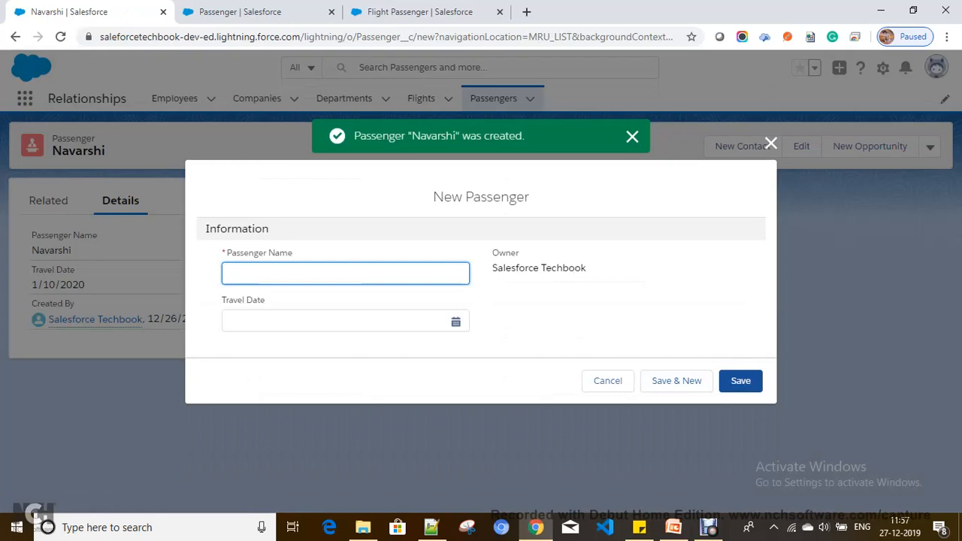
Add a third passenger with travel date 12/17/2019.
text(Kumar)
key(Tab)
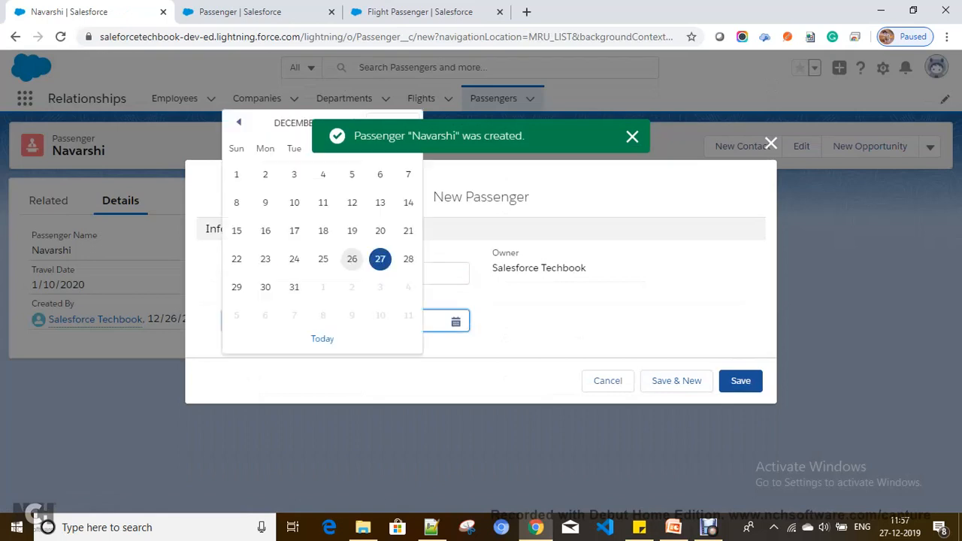
click(294, 230)
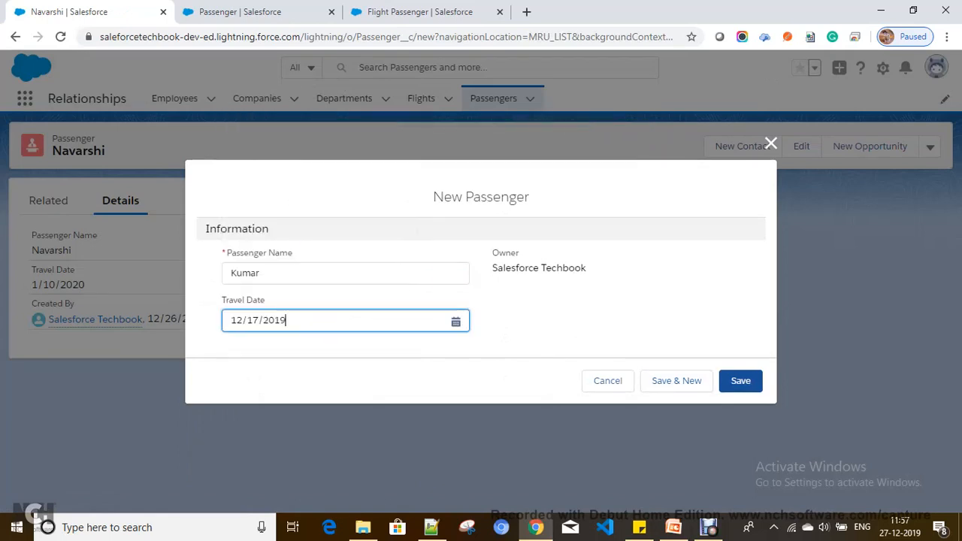
click(741, 381)
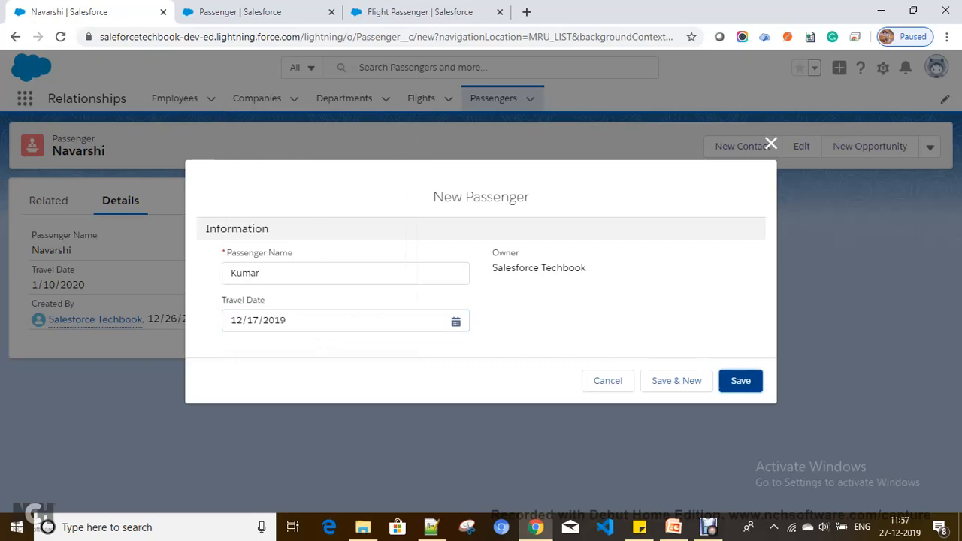
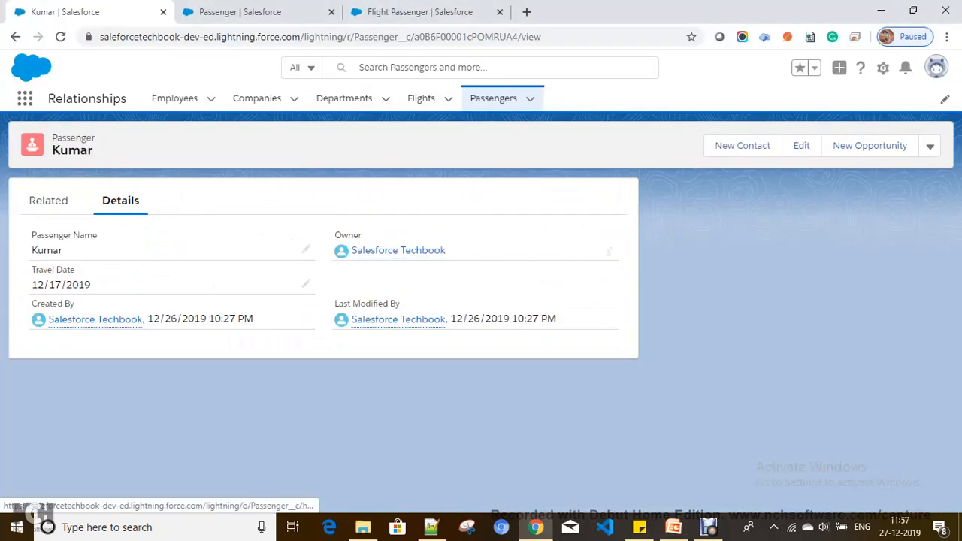
Switch the Passengers list to All, open the passenger, and view its related Flights (0).
drag(37, 235, 64, 251)
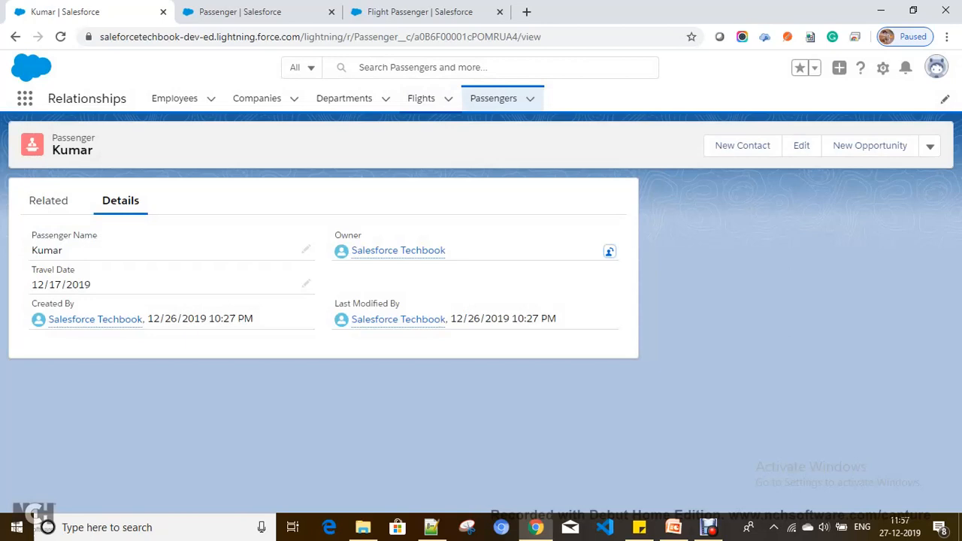
click(421, 97)
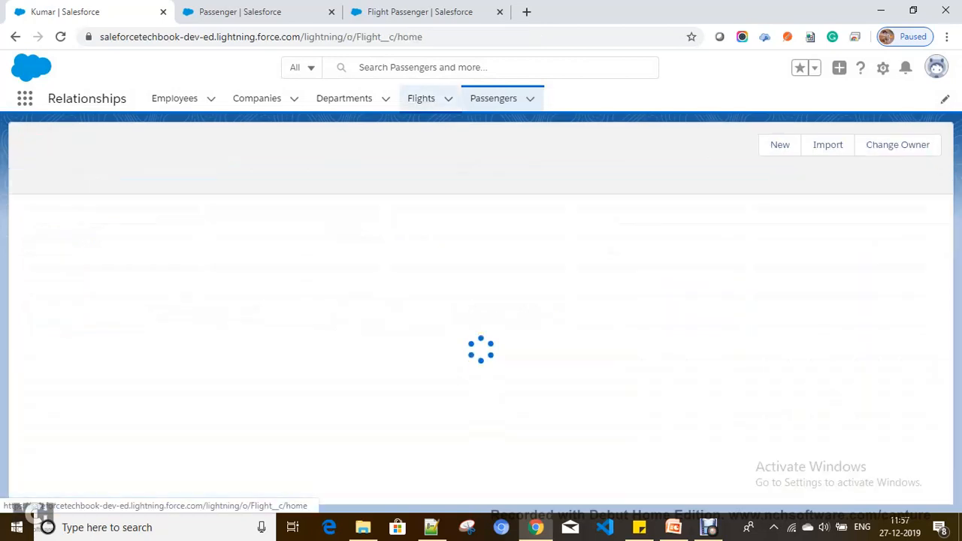
click(493, 98)
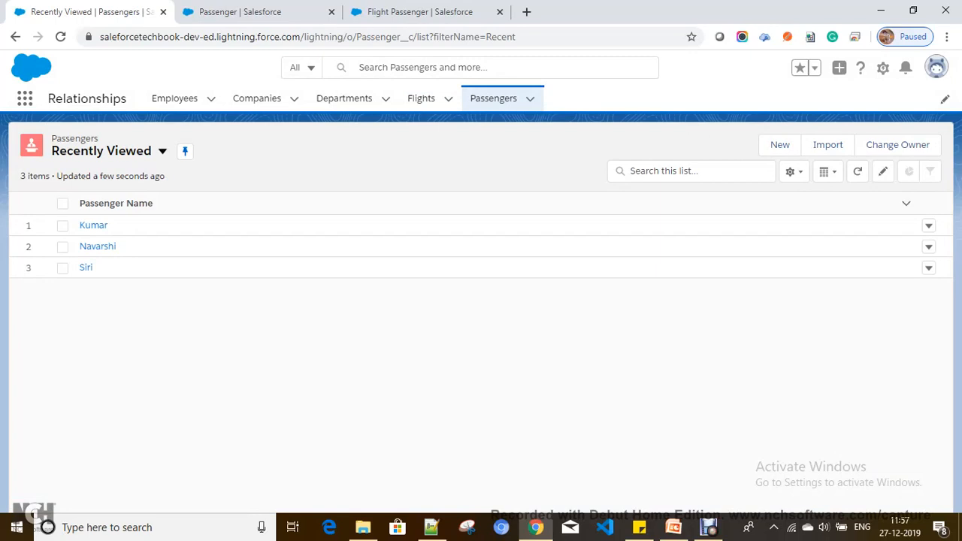
click(421, 97)
click(493, 98)
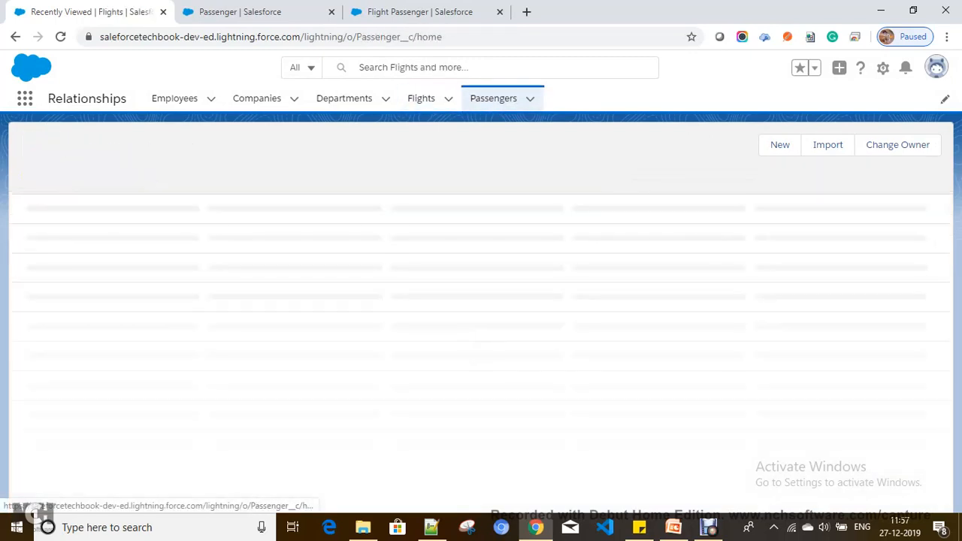
click(162, 151)
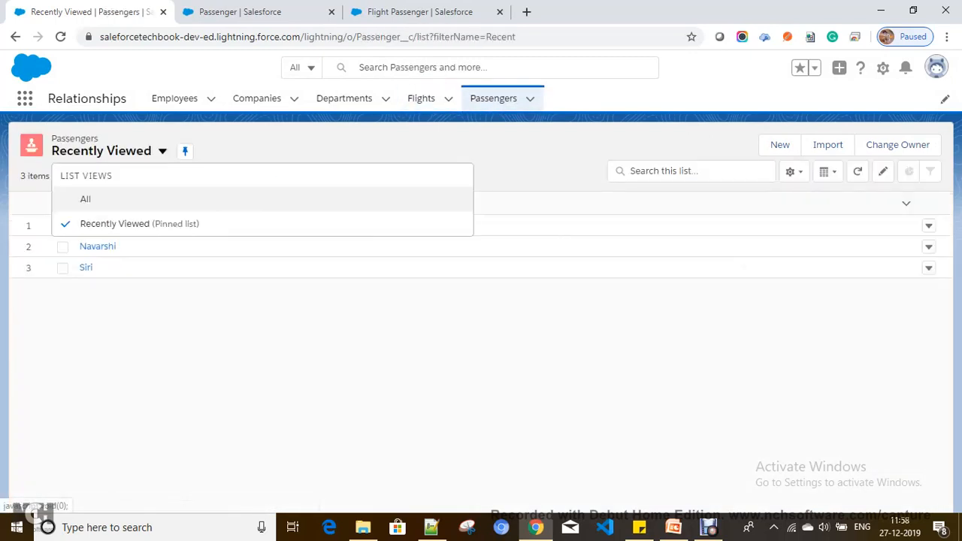
click(85, 199)
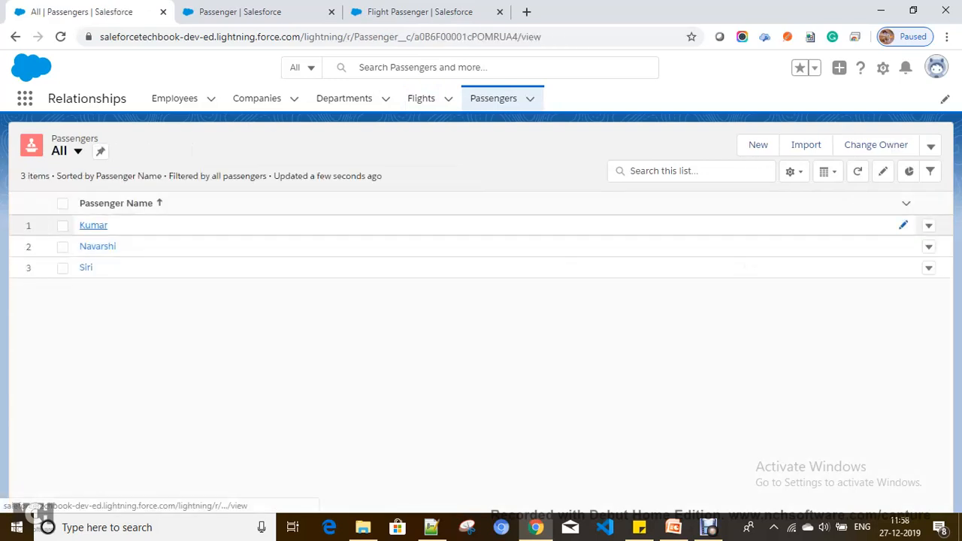
click(93, 226)
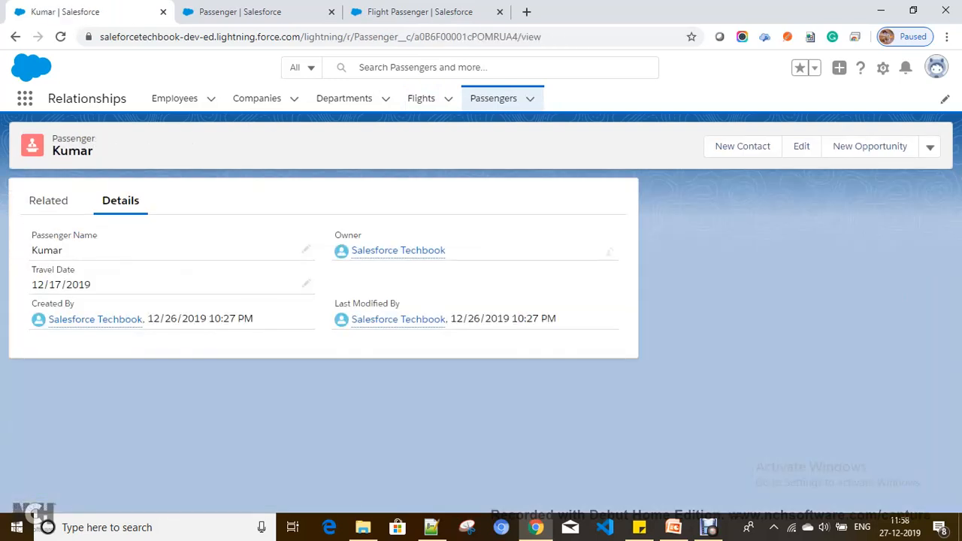
click(48, 200)
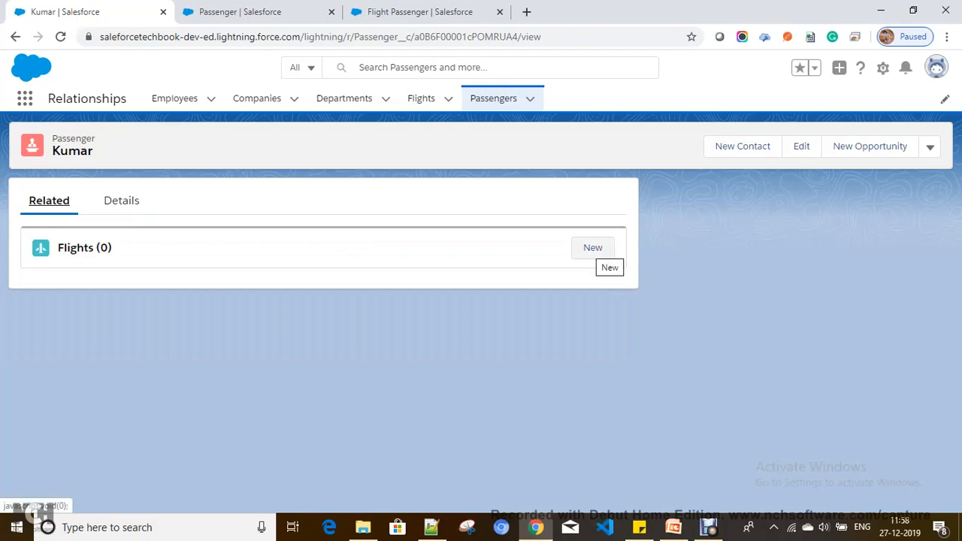
Start linking the passenger to the Indigo flight, discard it unsaved, and return to Details.
click(592, 247)
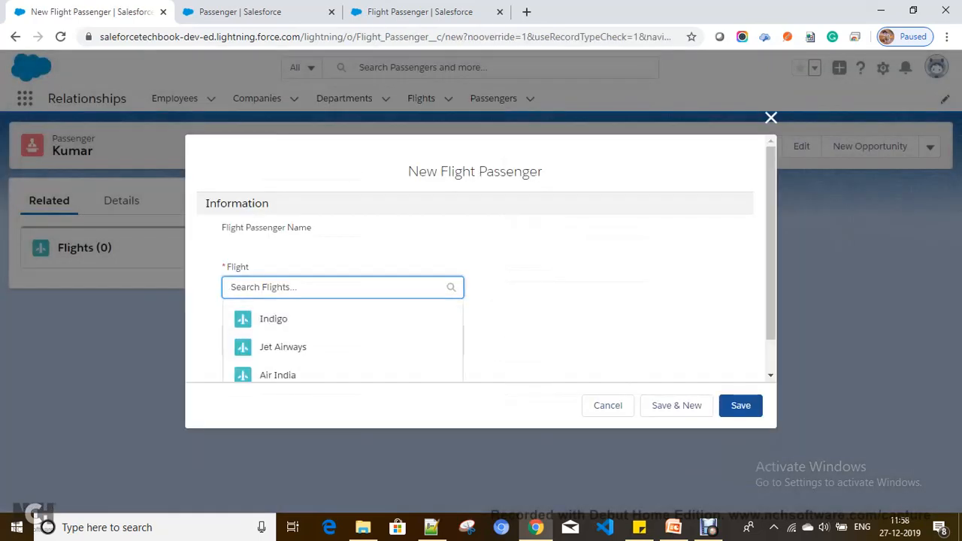
click(274, 319)
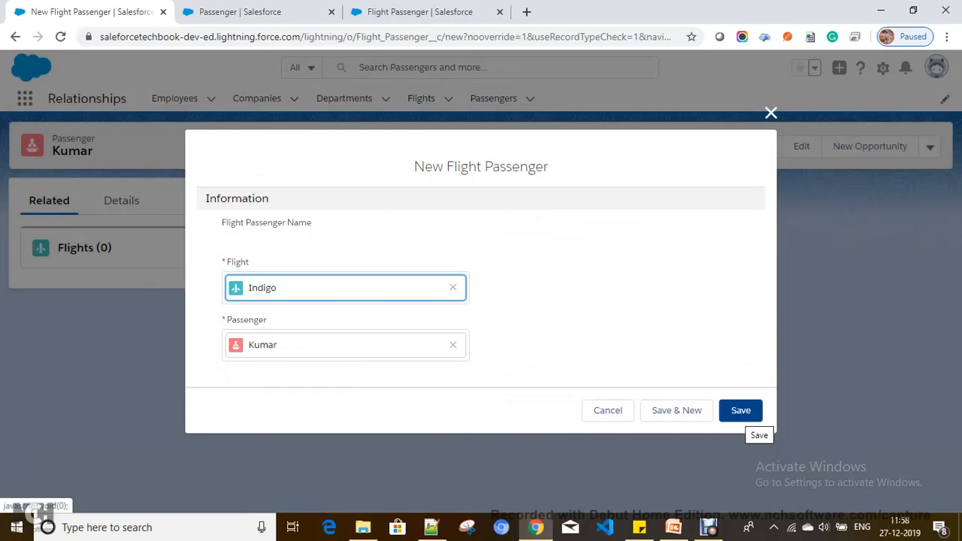
click(772, 113)
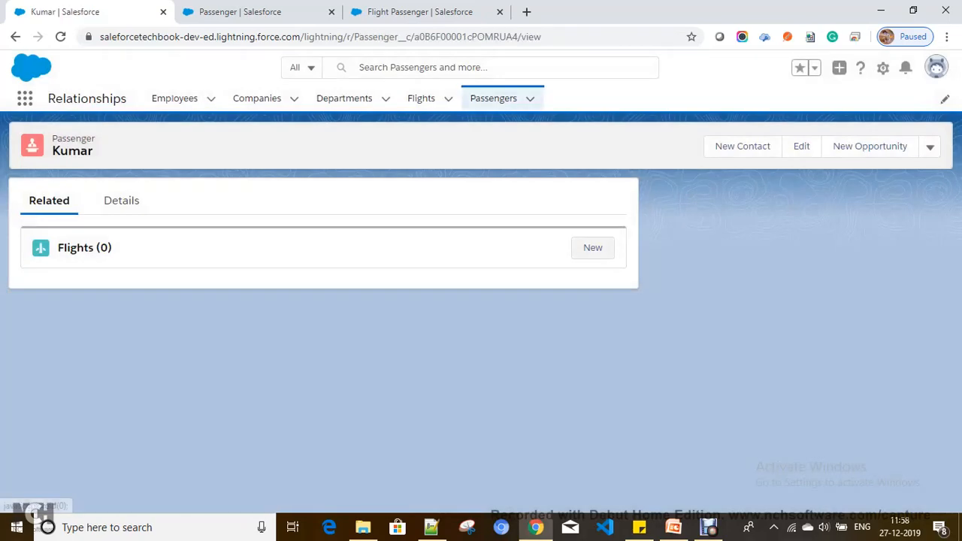
click(122, 200)
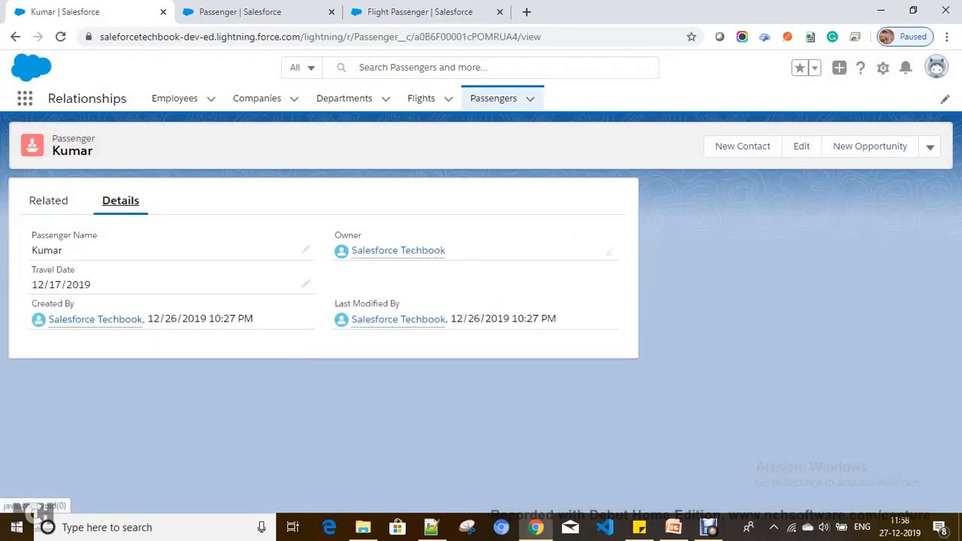
Open the Passenger object's Fields & Relationships in Setup's Object Manager.
click(883, 67)
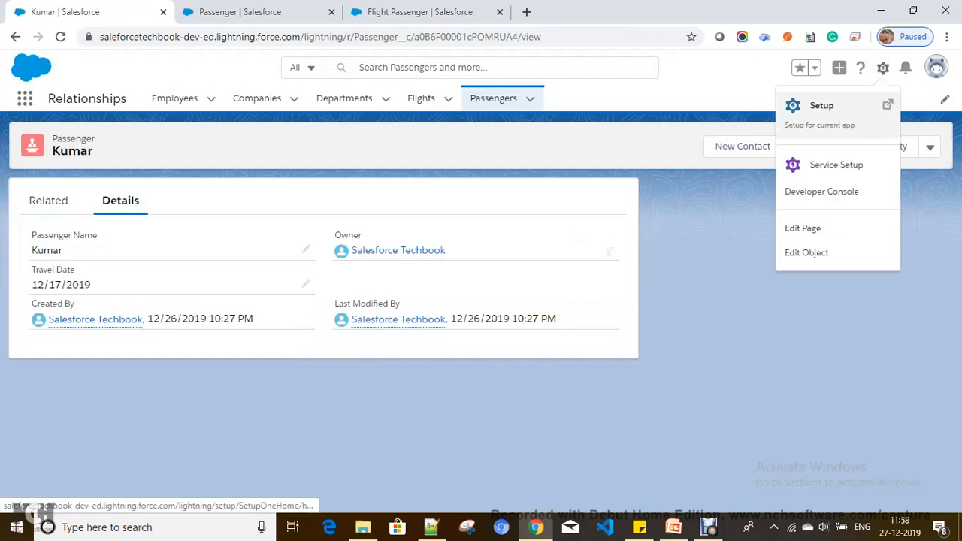
click(822, 105)
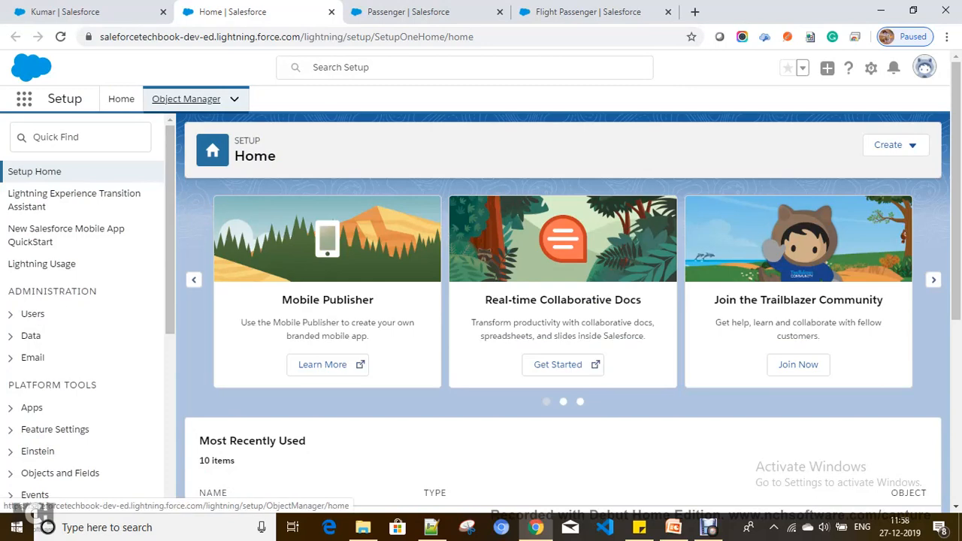
click(186, 99)
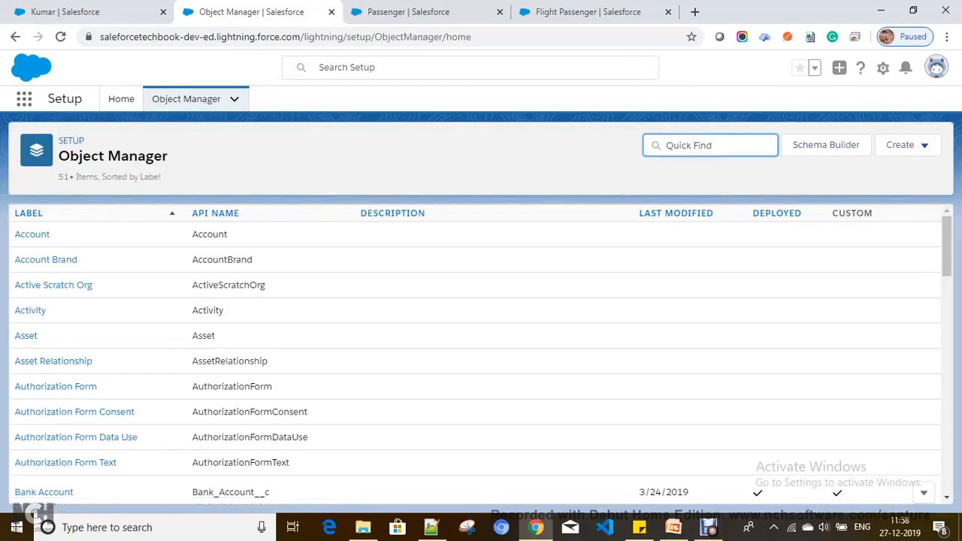
text(Passeng)
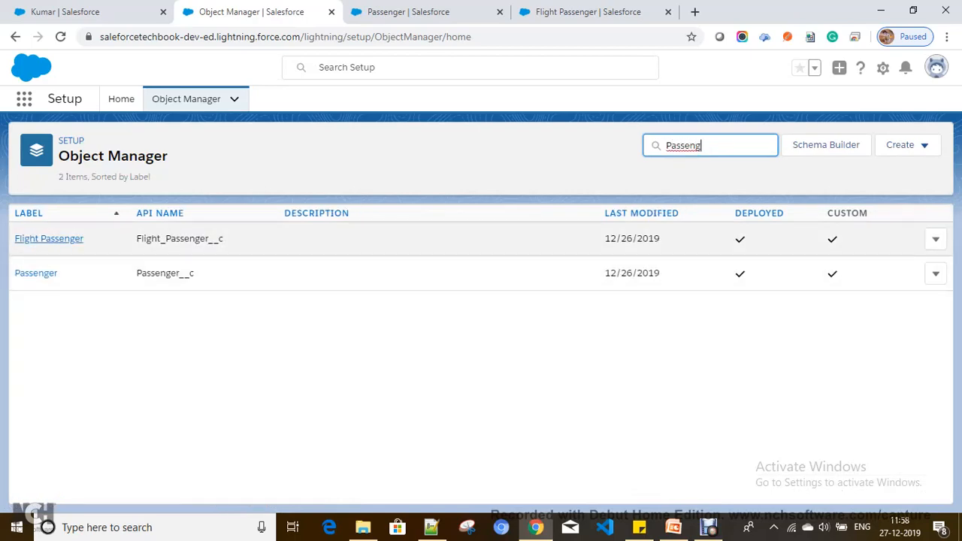
click(36, 272)
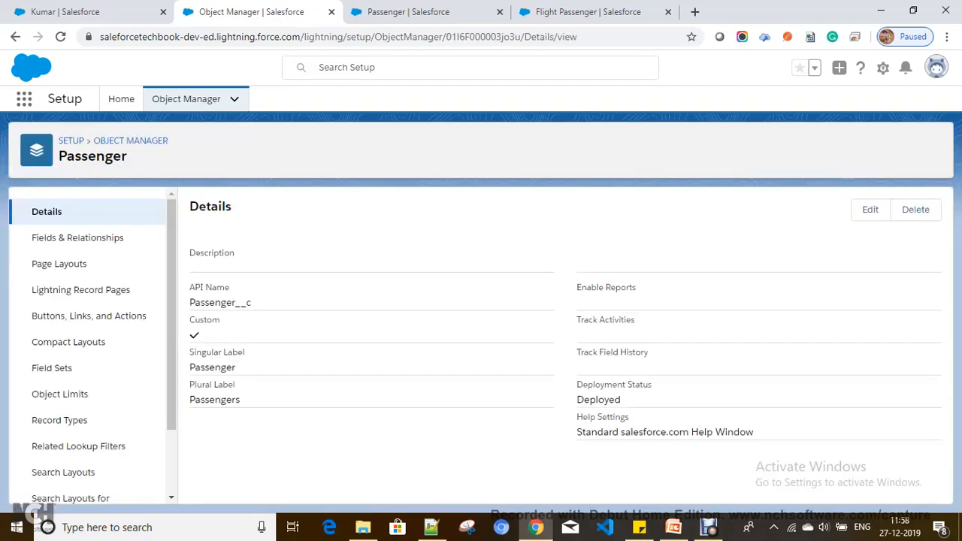
click(77, 238)
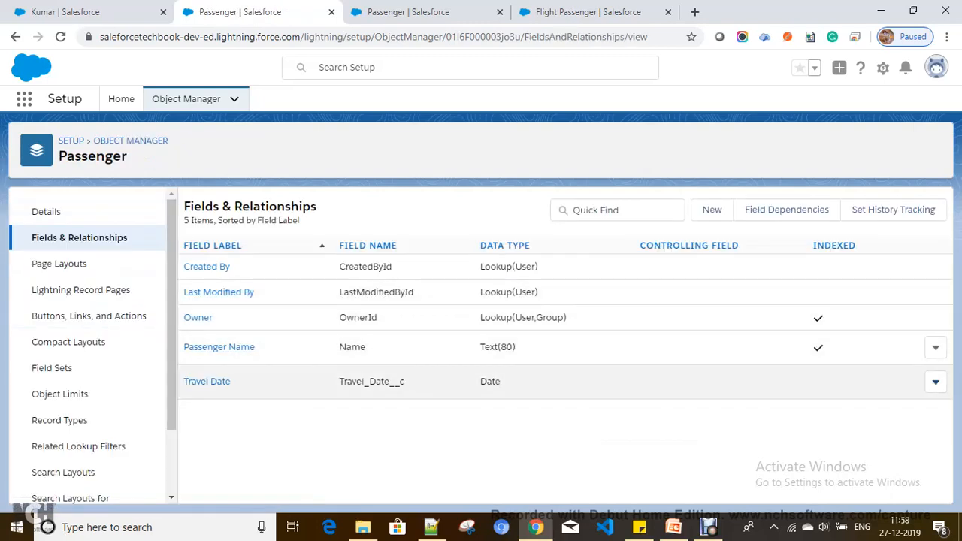
Delete the Travel Date field and go back to the Object Manager list.
click(936, 382)
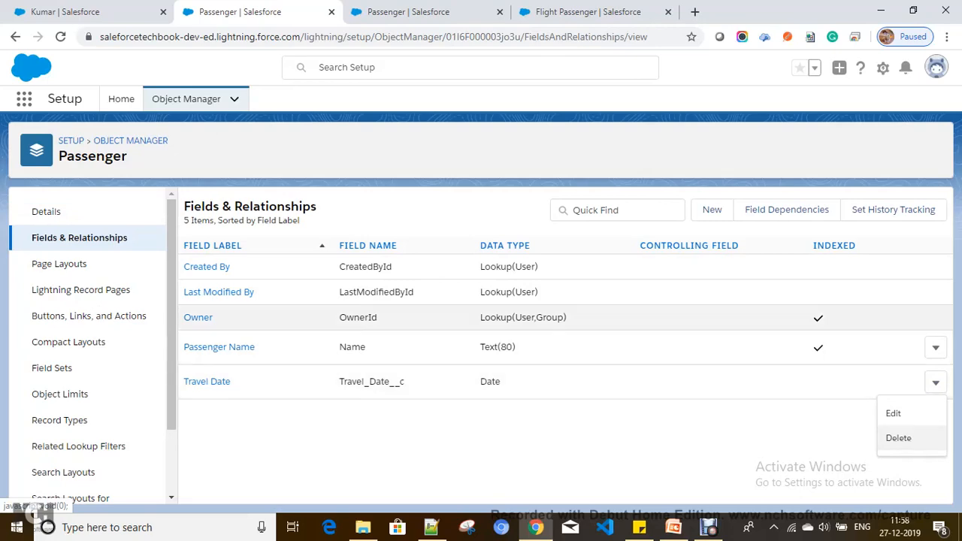
click(898, 438)
click(670, 392)
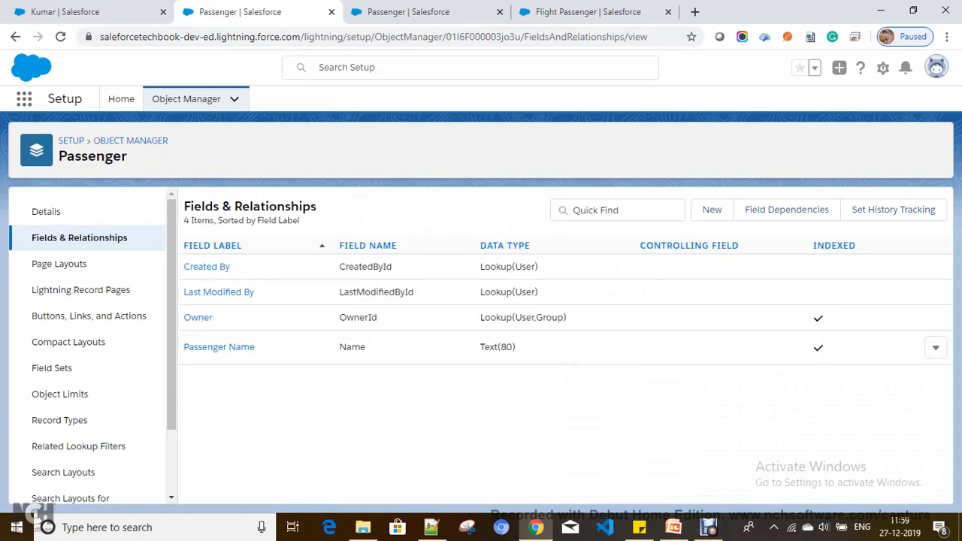
click(130, 141)
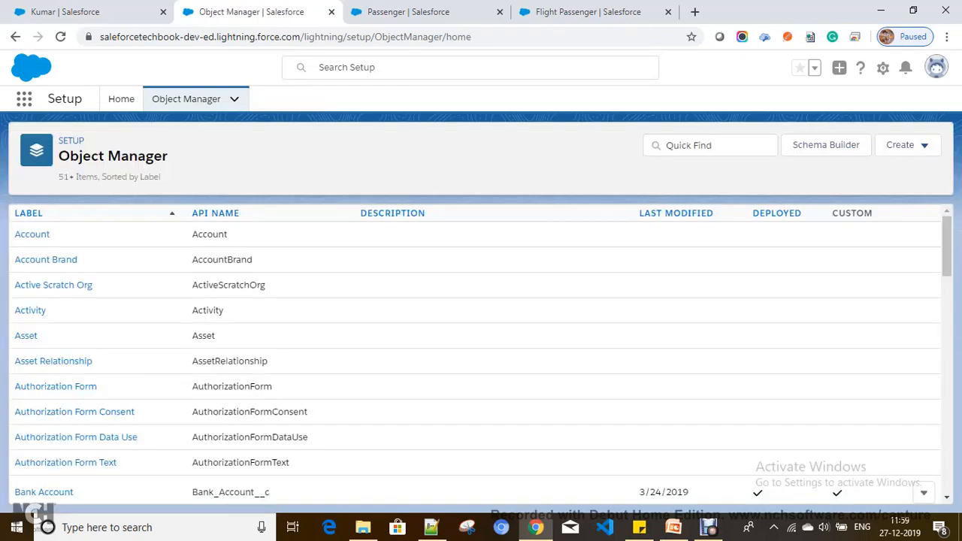
Find the Flight Passenger object in Object Manager and open its Fields & Relationships.
click(667, 145)
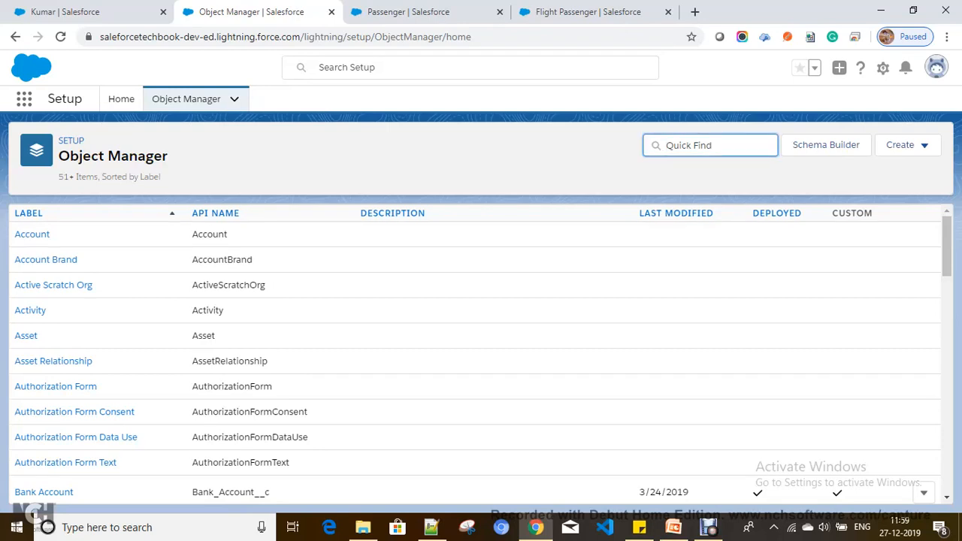
text(te)
key(BackSpace)
key(BackSpace)
text(t)
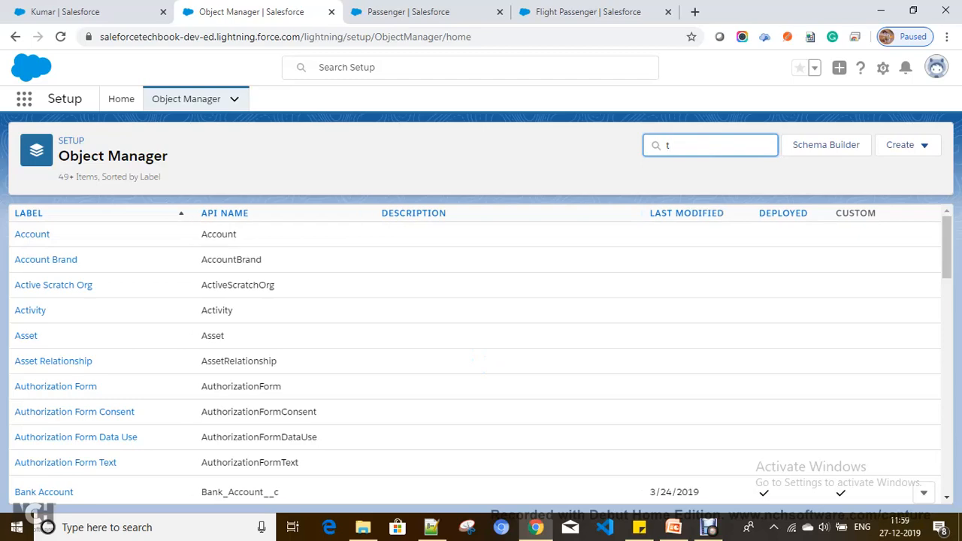
text(t)
key(BackSpace)
key(BackSpace)
text(t)
key(BackSpace)
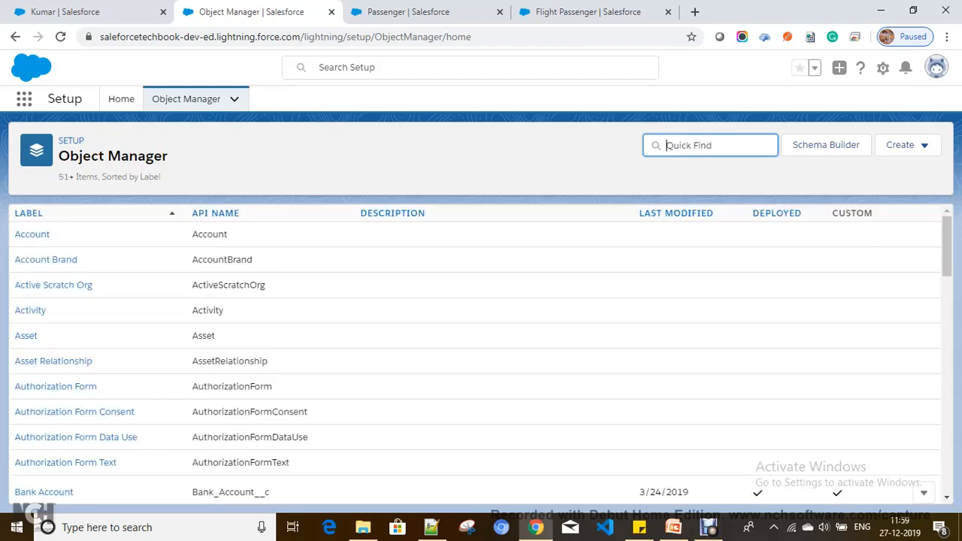
text(t)
key(BackSpace)
text(Flight)
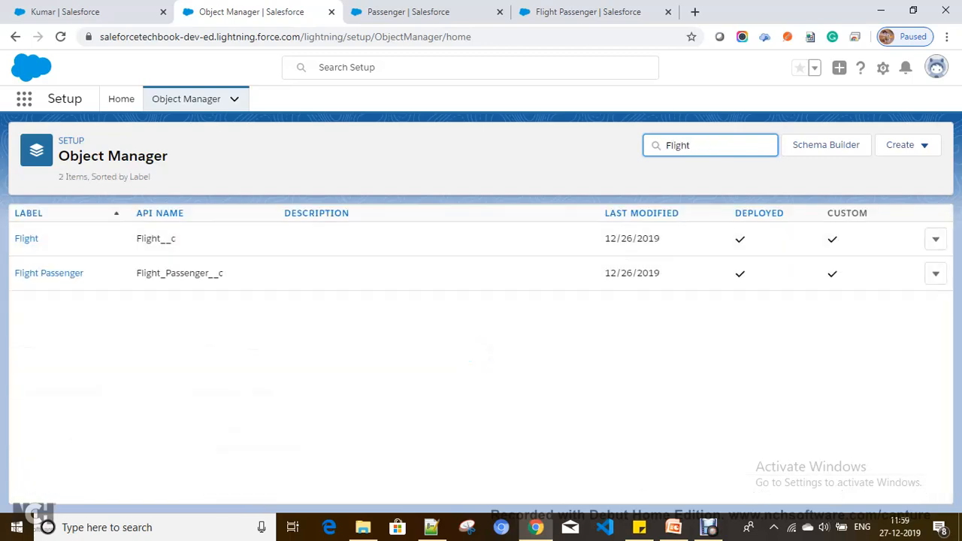
click(48, 273)
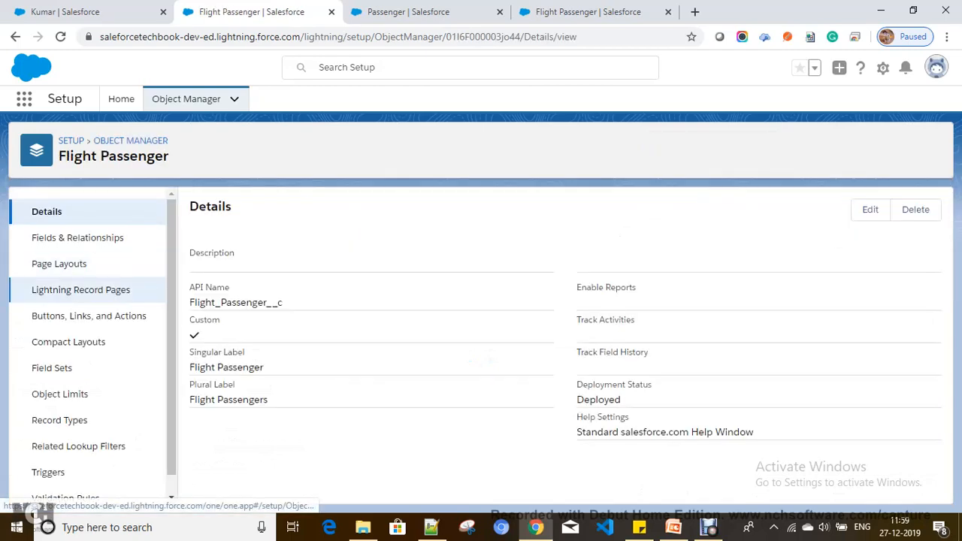
click(78, 238)
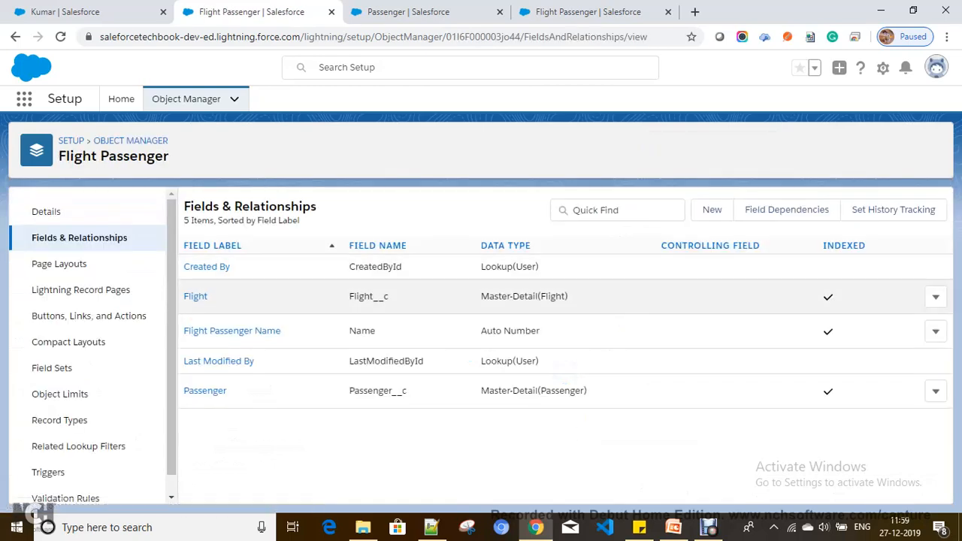
Start a new custom field on Flight Passenger with data type Date.
click(712, 210)
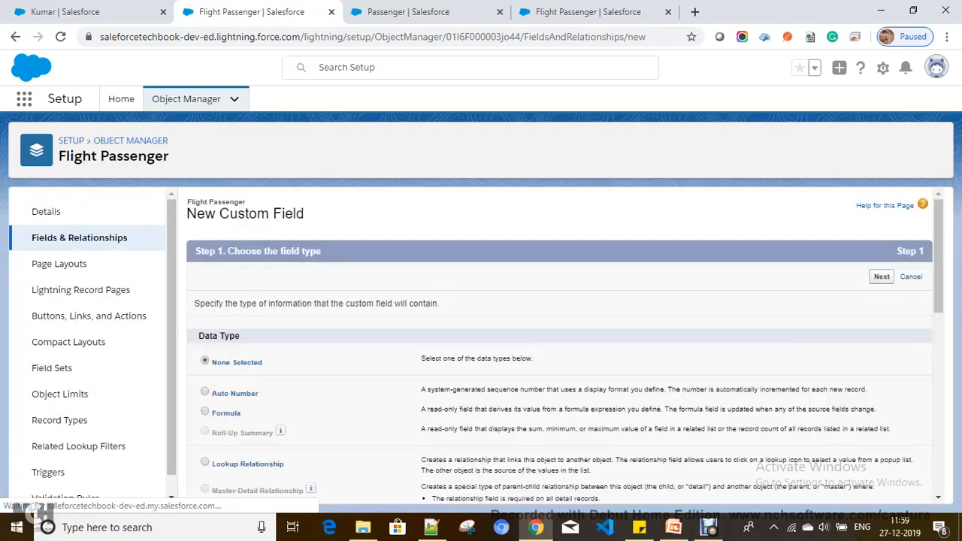
scroll(560, 346, down, 3)
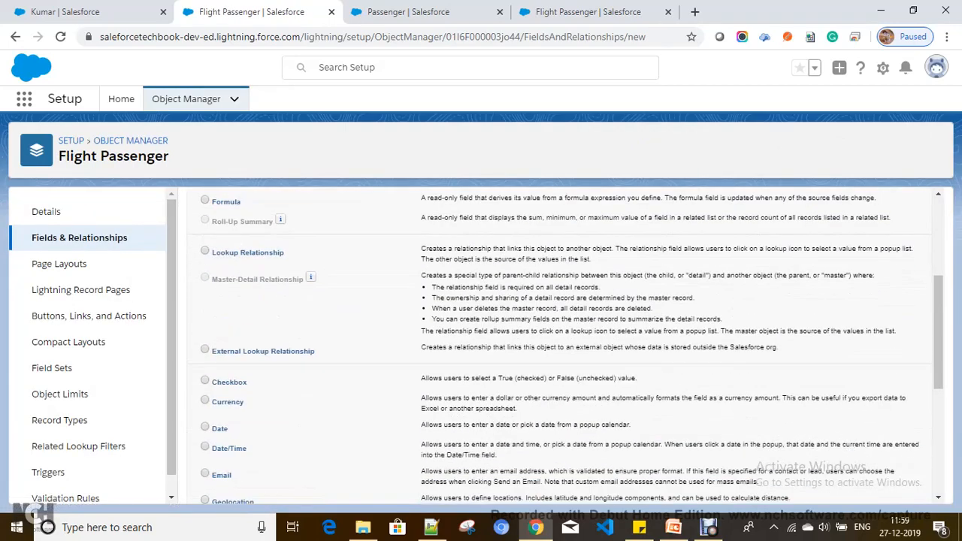
scroll(560, 346, up, 1)
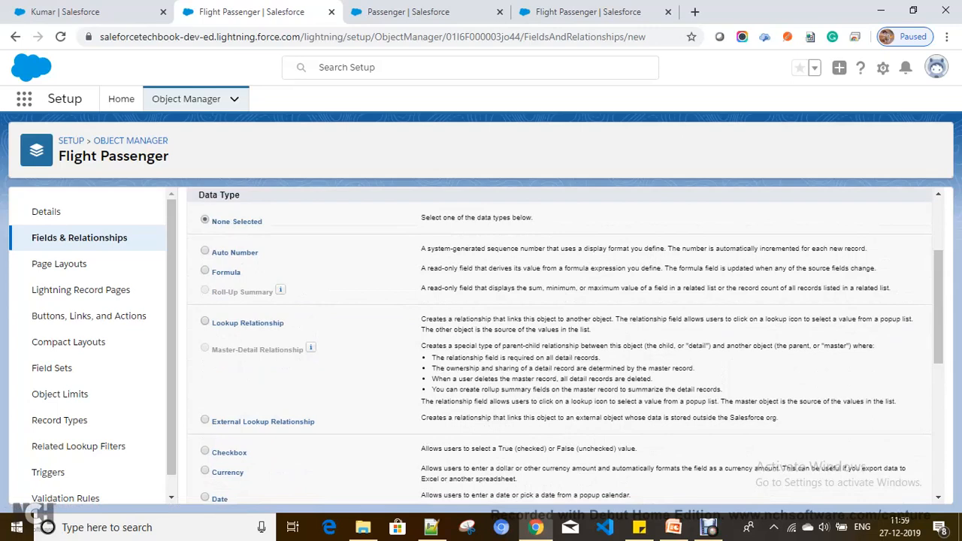
scroll(561, 346, down, 1)
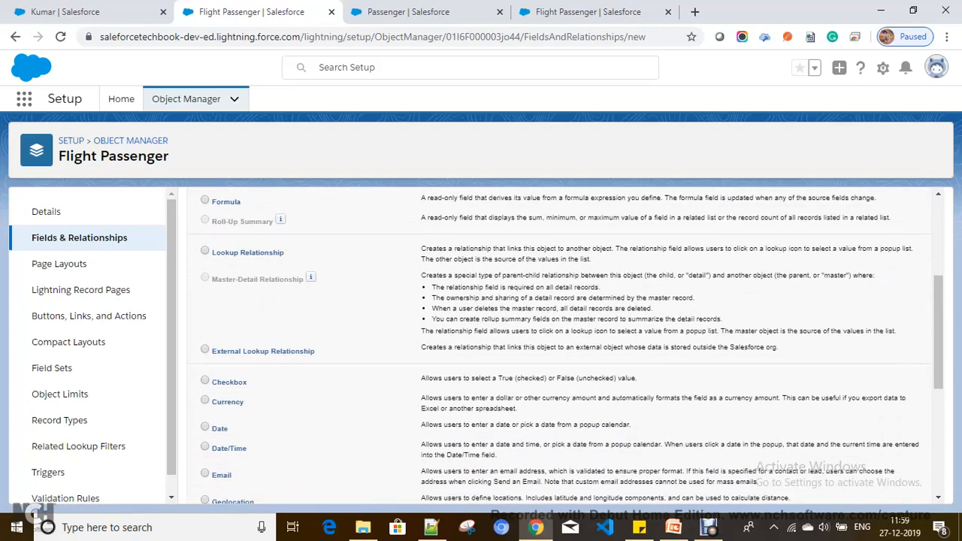
scroll(560, 346, down, 1)
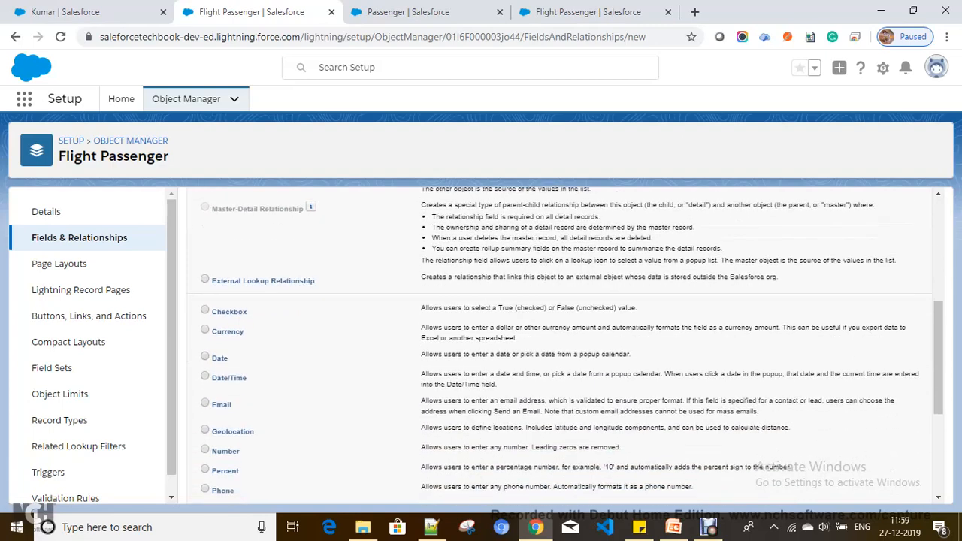
scroll(560, 346, up, 3)
click(882, 277)
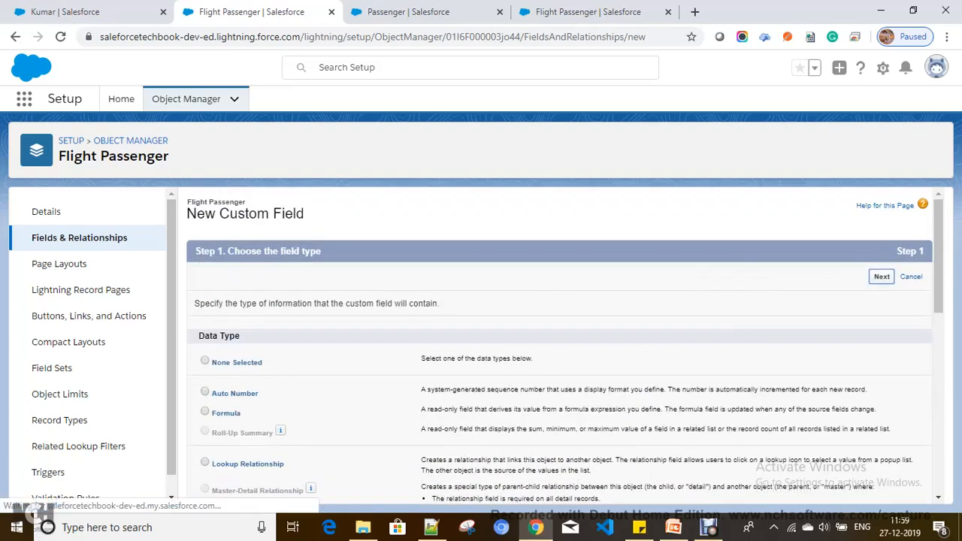
Label the field 'Travel Date', keep it on the Flight Passenger Layout, and save.
click(394, 307)
text(GTra)
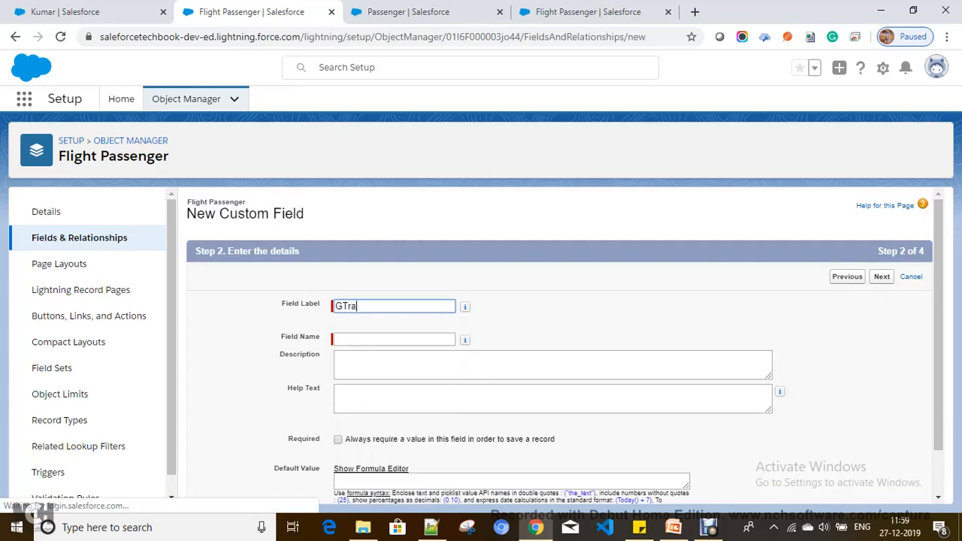
key(BackSpace)
key(BackSpace)
key(BackSpace)
text(Tr)
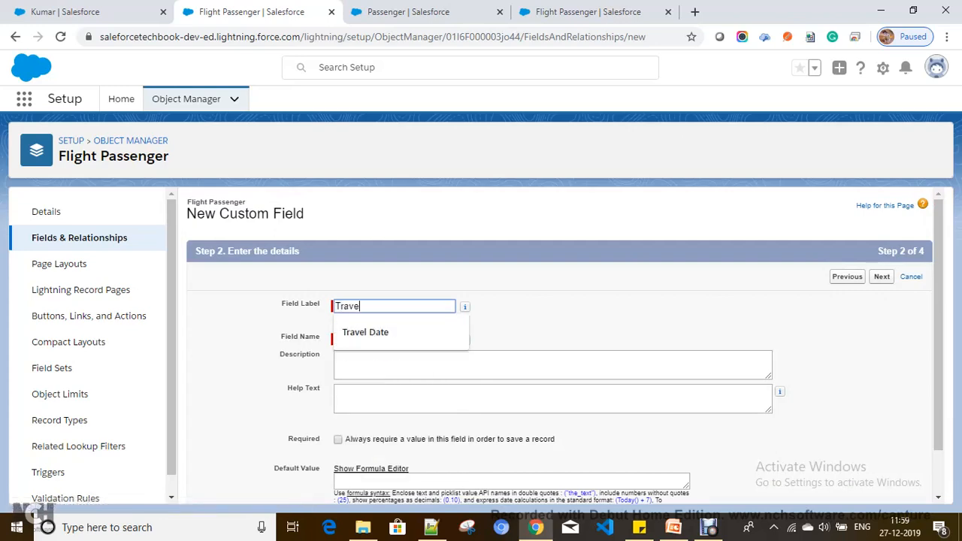
key(Down)
key(Tab)
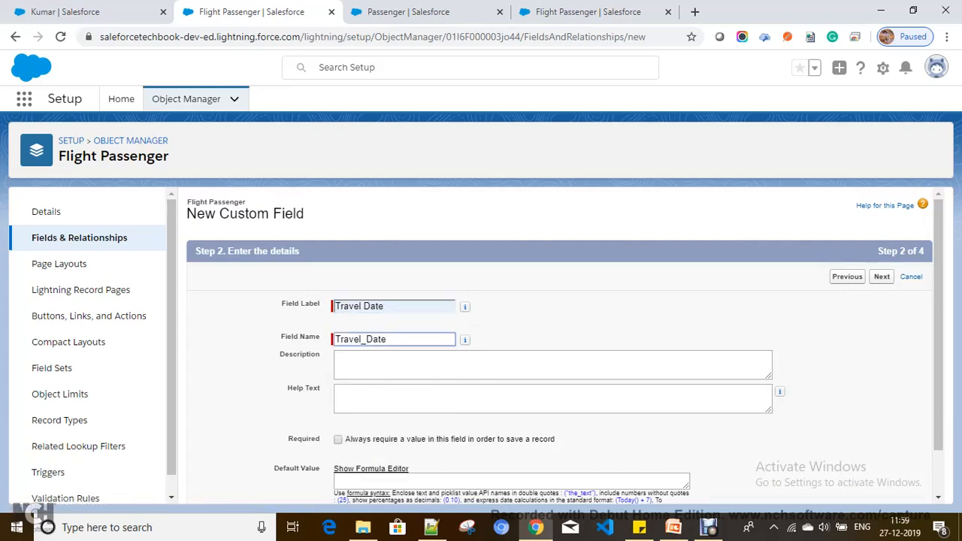
click(882, 277)
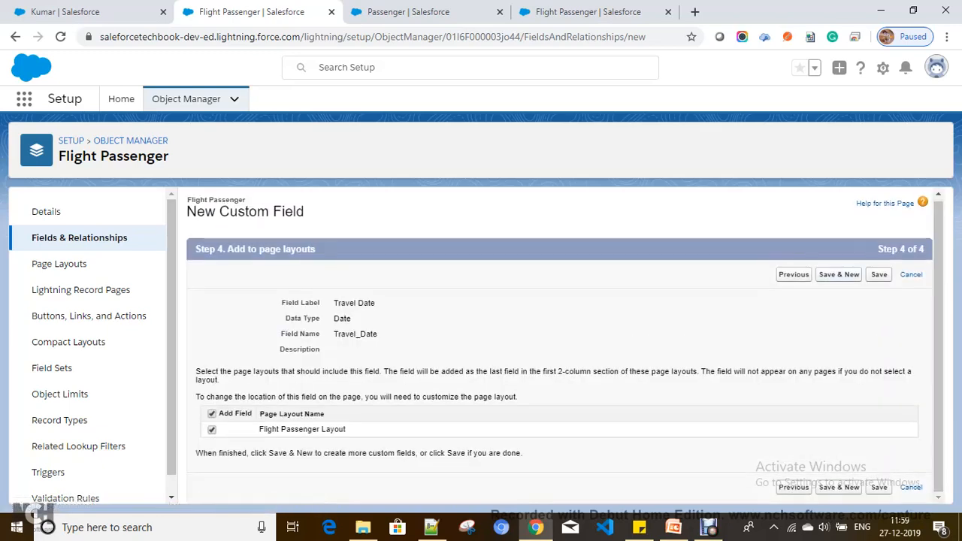
click(878, 275)
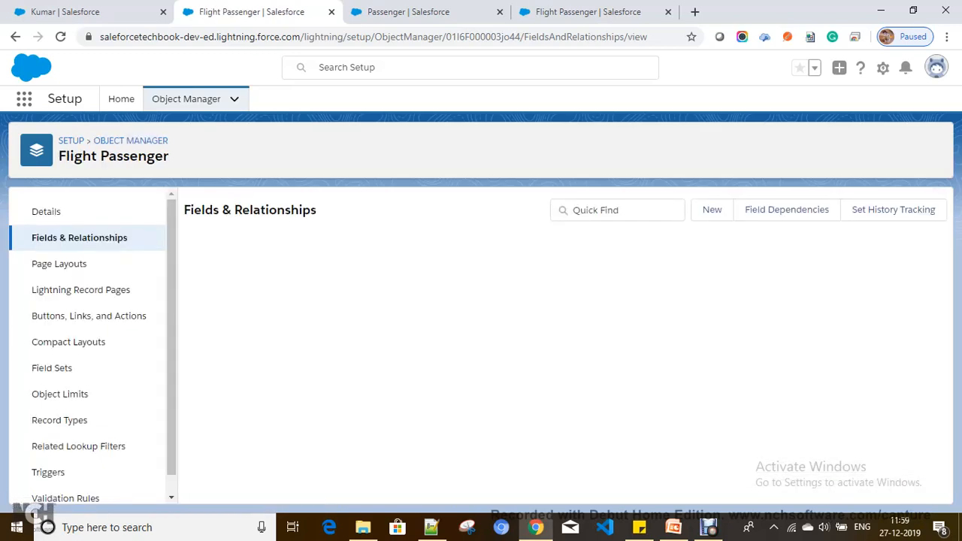
Open the Passenger Layout in the page layout editor.
click(418, 12)
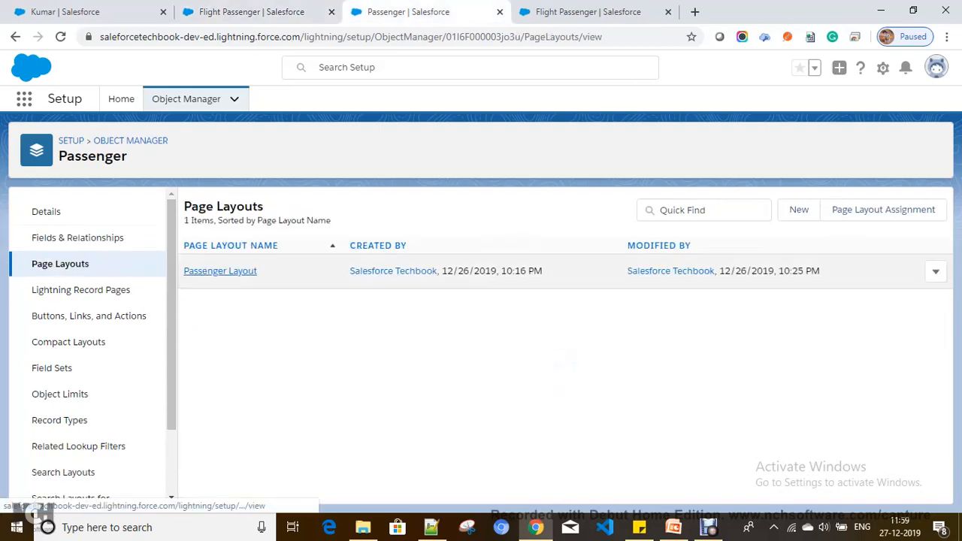
click(220, 270)
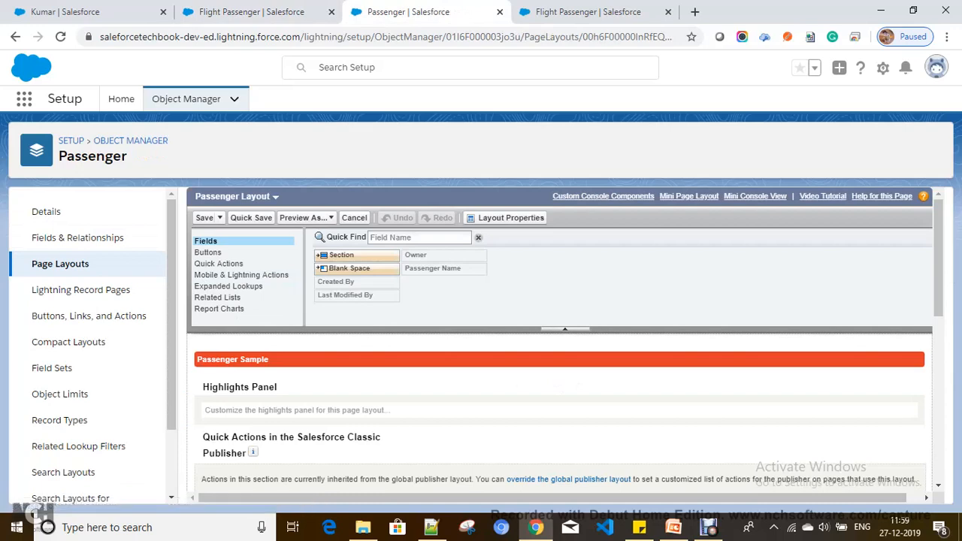
scroll(560, 376, down, 2)
scroll(293, 435, down, 5)
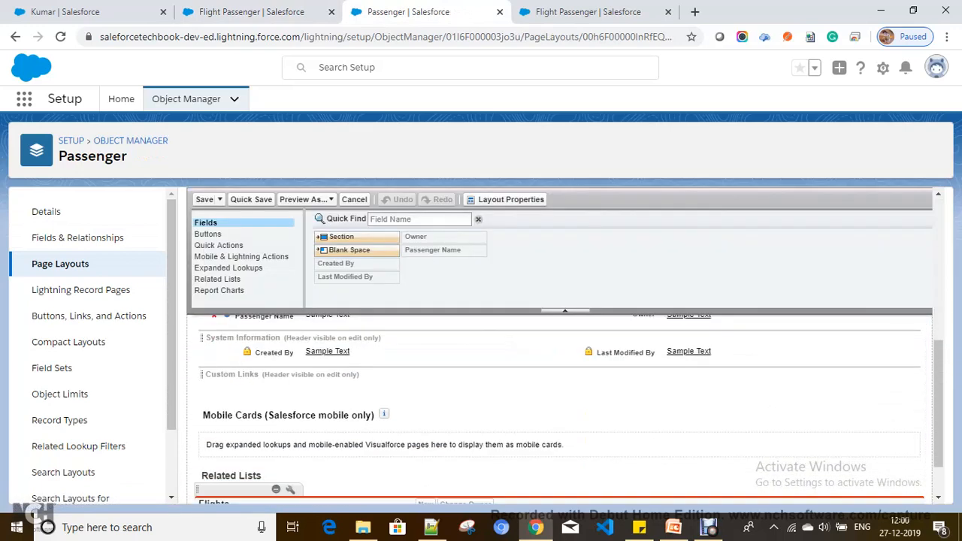
Add a Flight Passenger: Travel Date column to the Flights related list and save the layout.
click(291, 429)
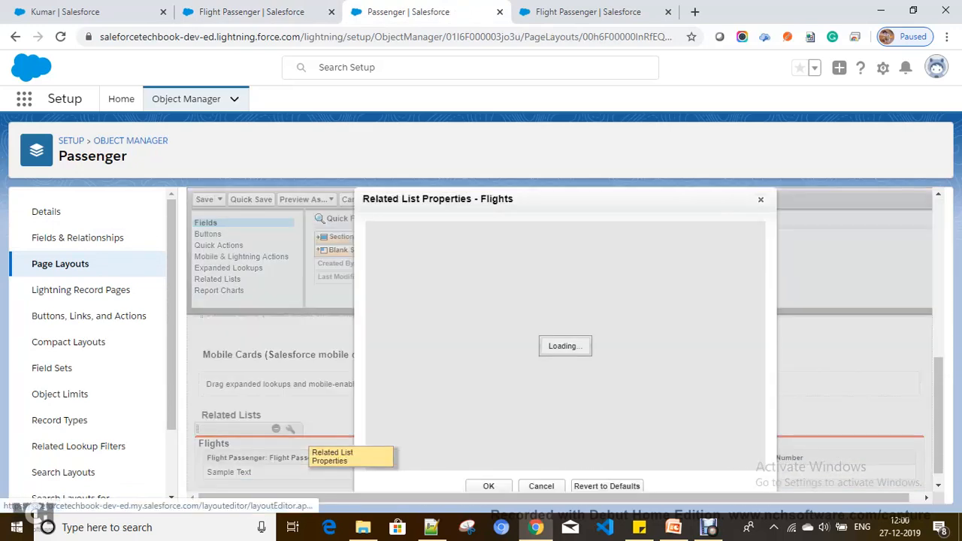
scroll(447, 327, down, 2)
scroll(447, 331, down, 1)
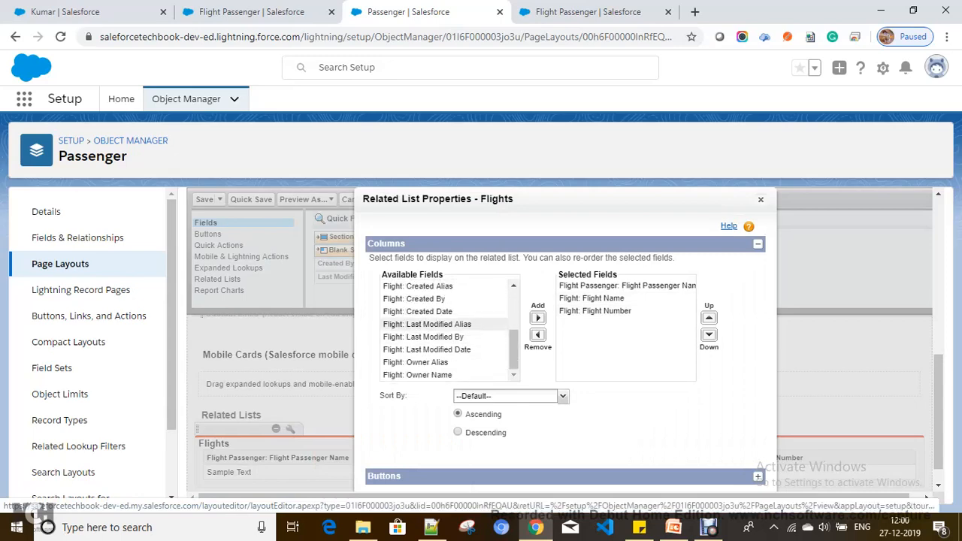
scroll(448, 324, up, 1)
click(447, 343)
click(539, 318)
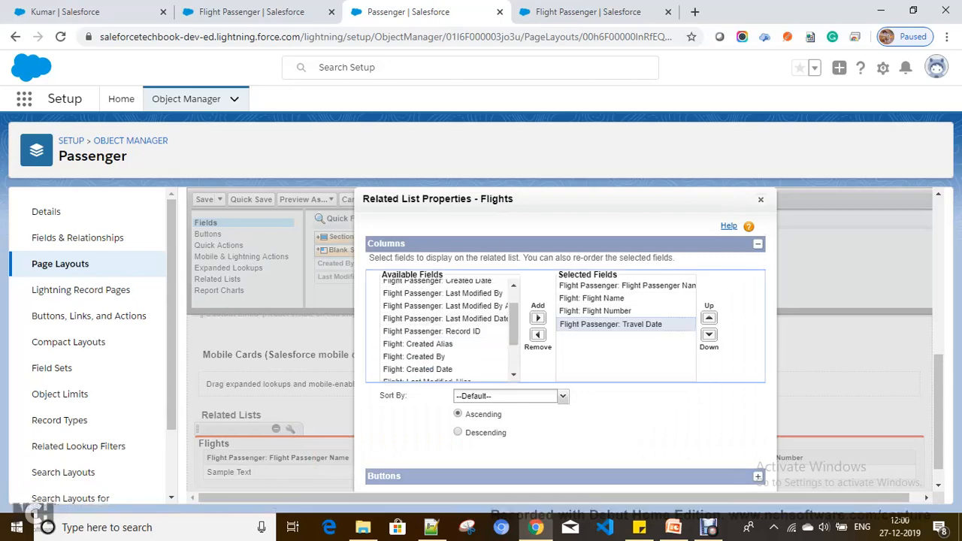
key(Return)
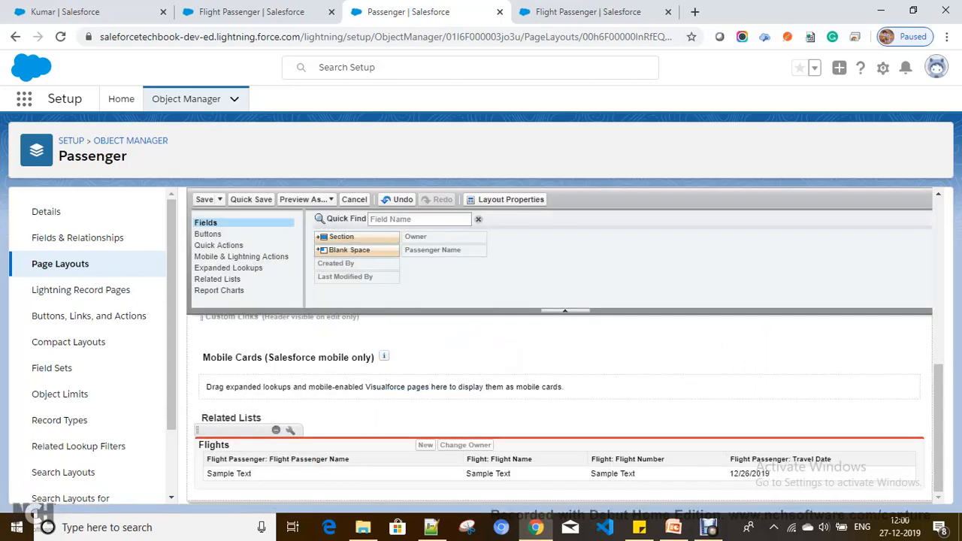
click(205, 199)
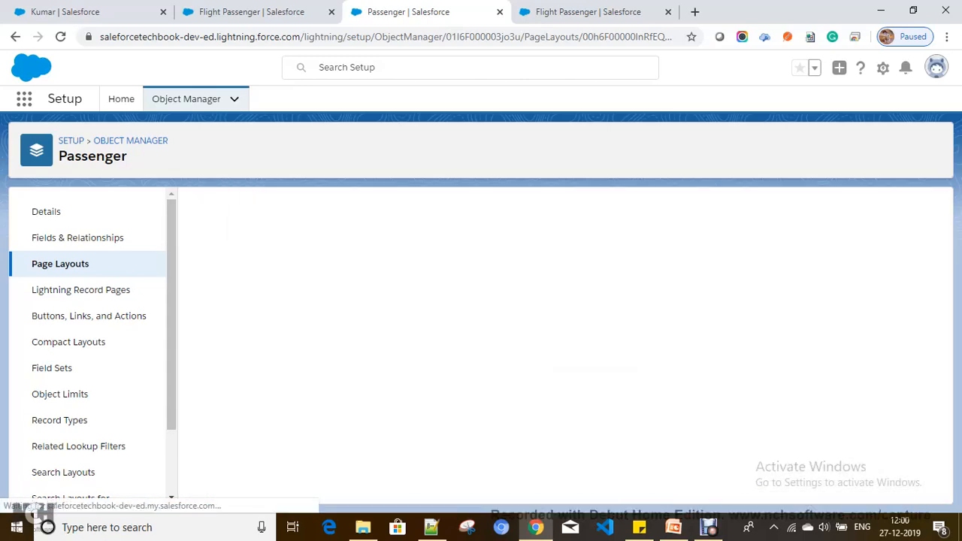
Find the Flight object and open its Flight Layout for editing.
click(185, 98)
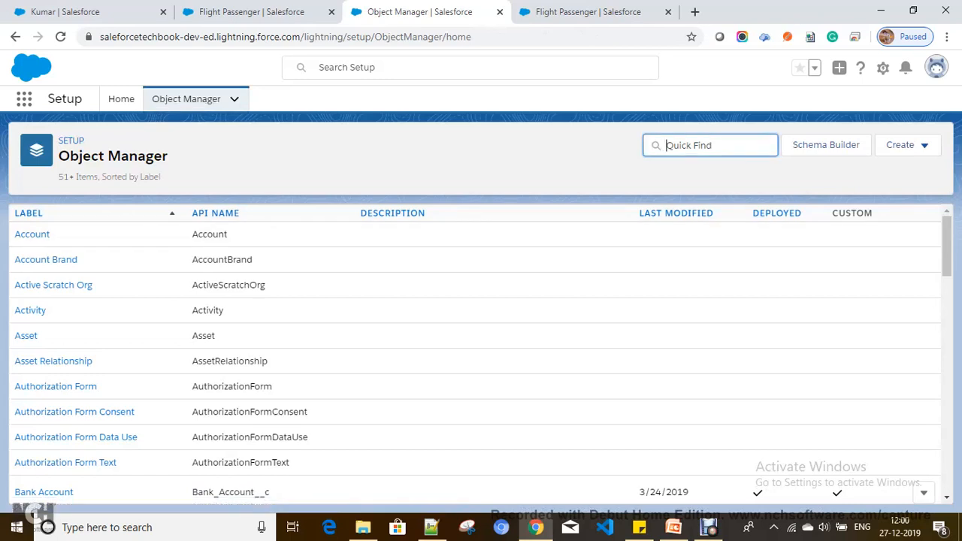
text(f)
key(BackSpace)
text(Fil)
text(ght)
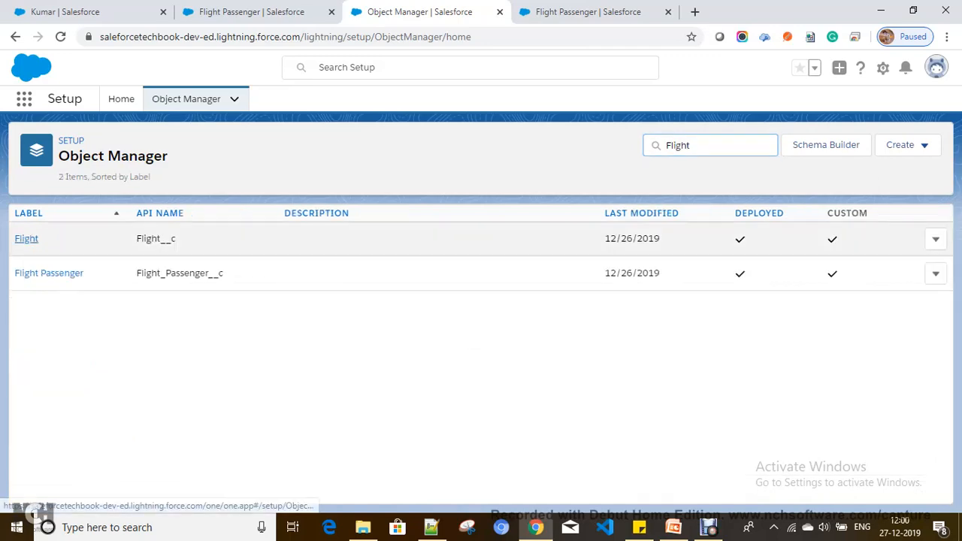
click(25, 239)
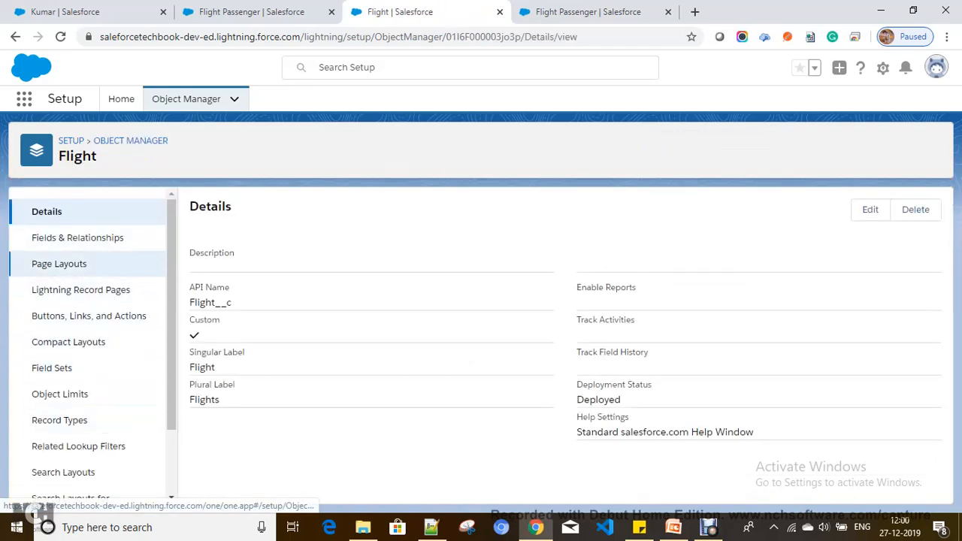
click(59, 264)
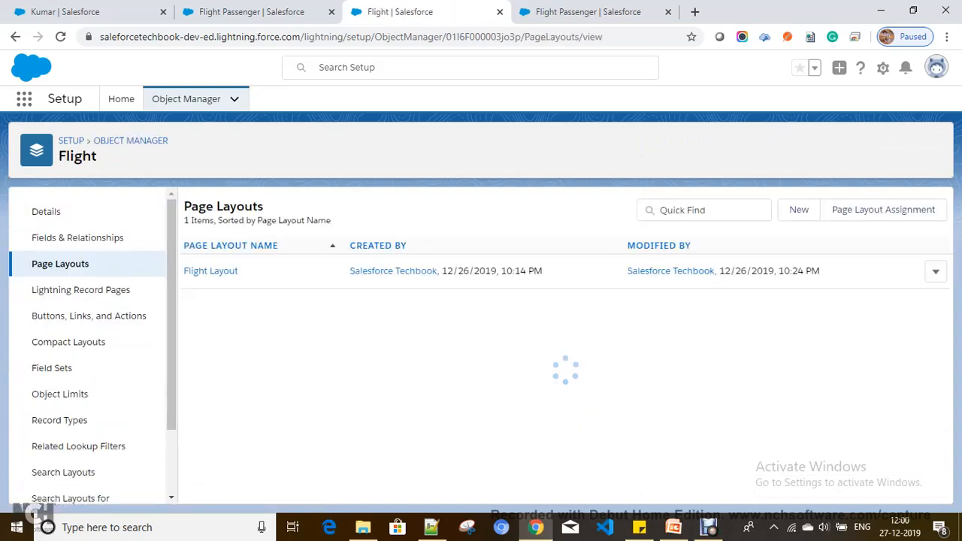
click(936, 271)
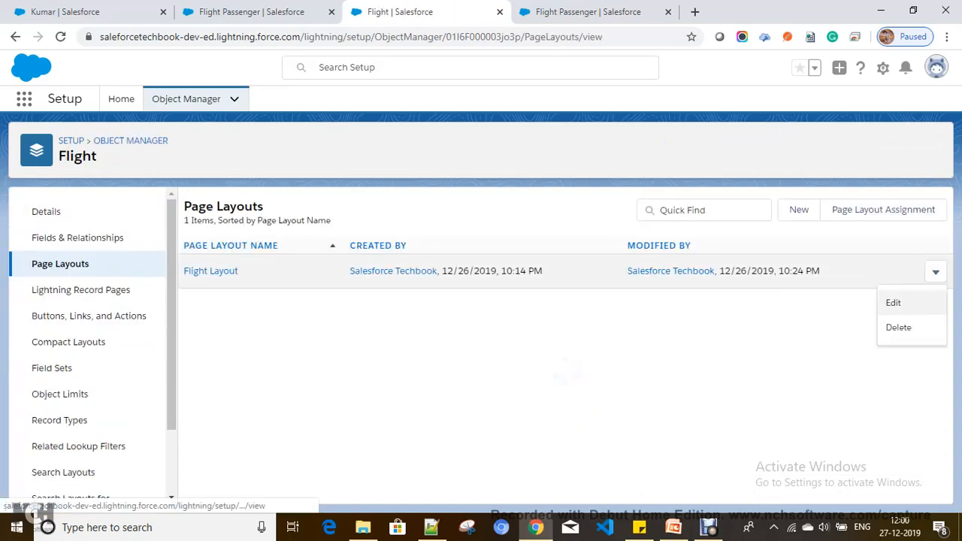
click(892, 301)
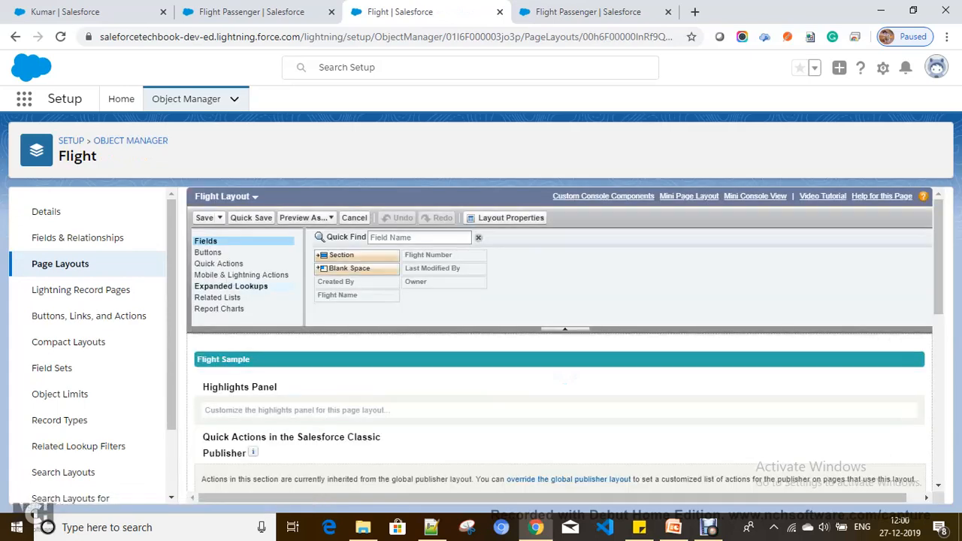
Add a Flight Passenger: Travel Date column to the Passengers related list and save the layout.
scroll(560, 338, down, 5)
scroll(560, 339, down, 3)
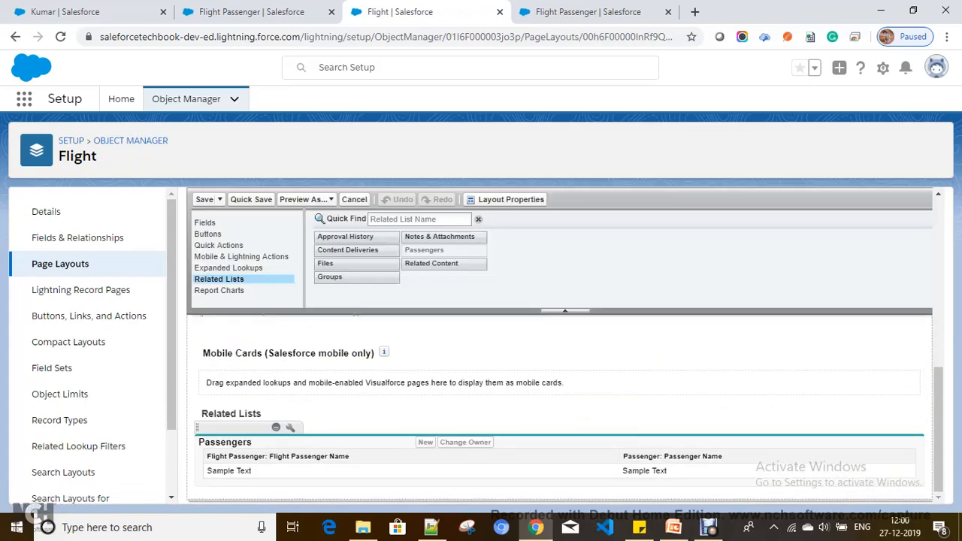
click(291, 427)
scroll(448, 328, down, 2)
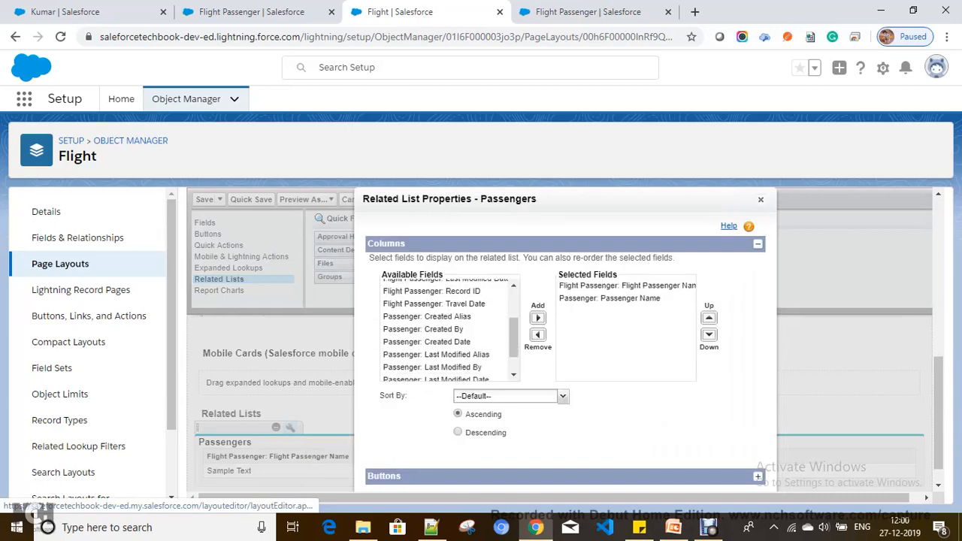
click(473, 305)
click(538, 318)
scroll(538, 330, down, 2)
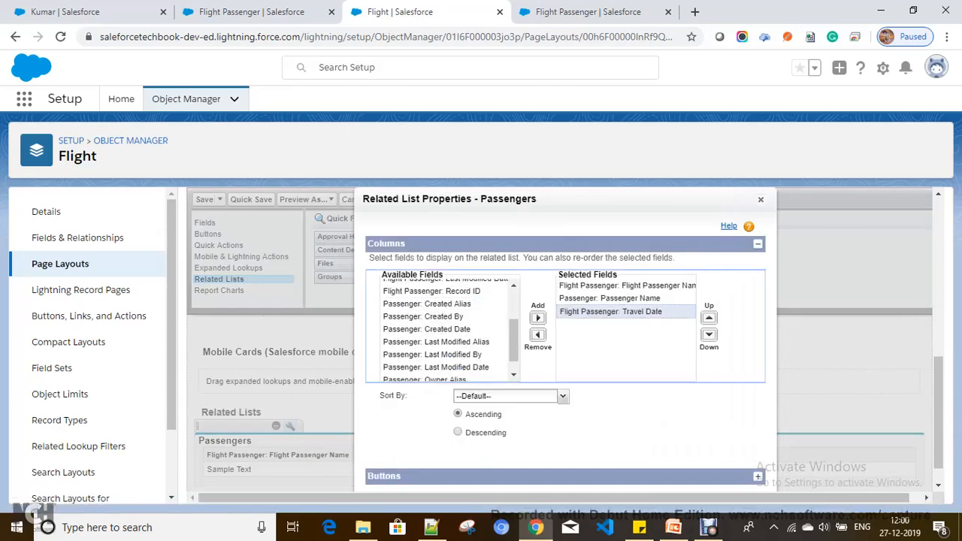
key(Return)
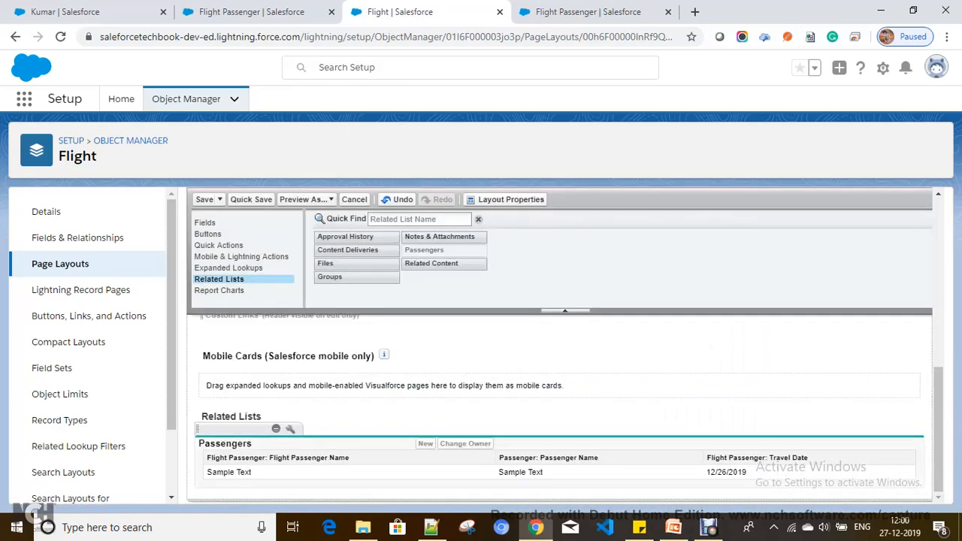
click(205, 200)
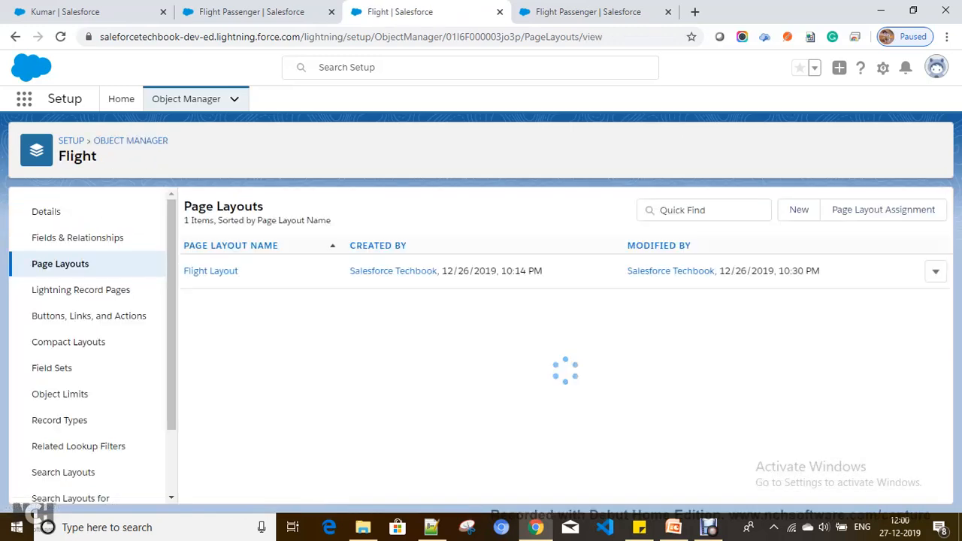
Close the three Setup tabs and go to the Passengers tab.
click(500, 11)
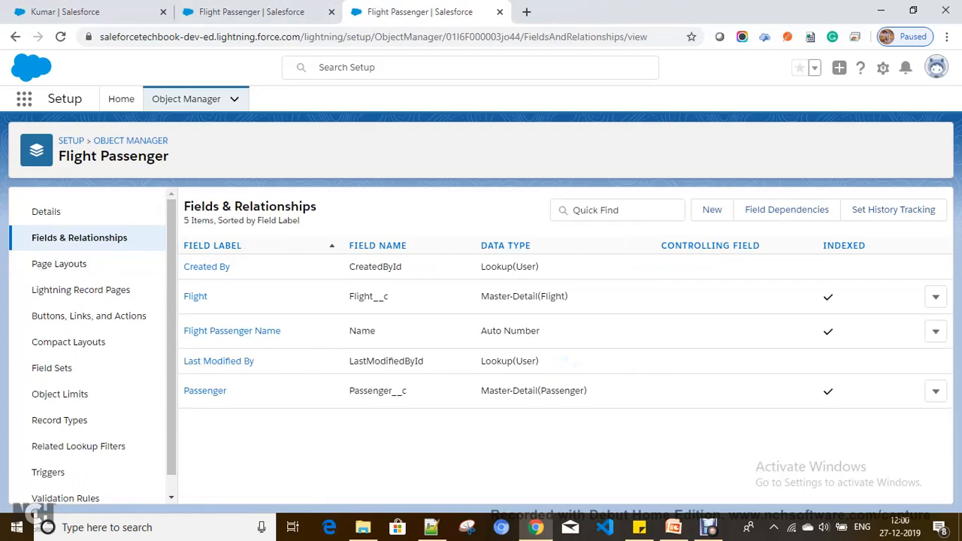
click(500, 12)
click(331, 11)
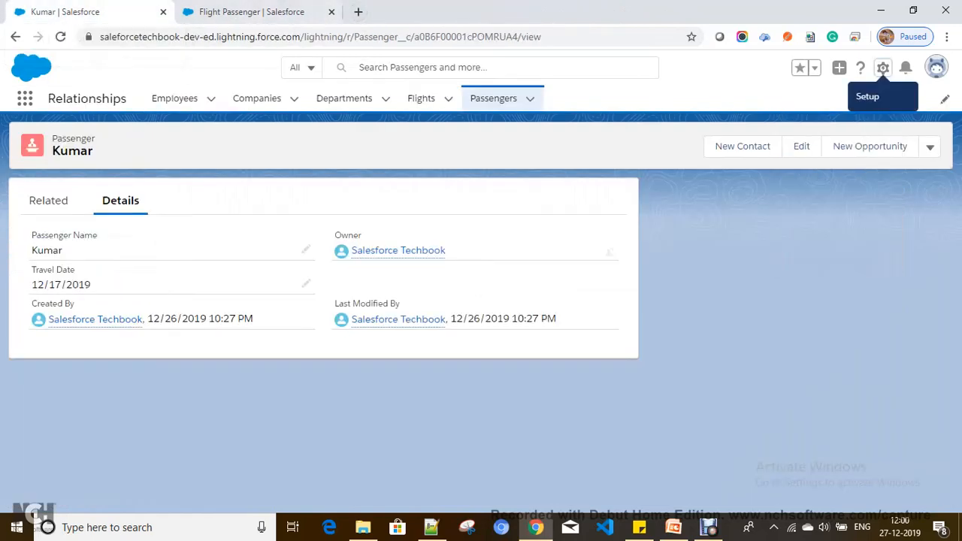
click(493, 98)
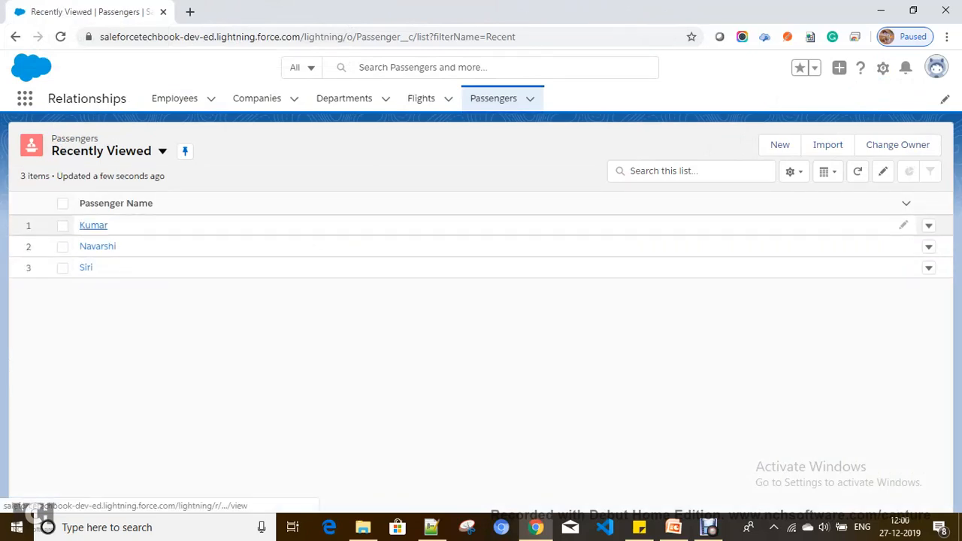
Open a passenger record, reload it after the Travel Date error, and return to Recently Viewed.
click(97, 246)
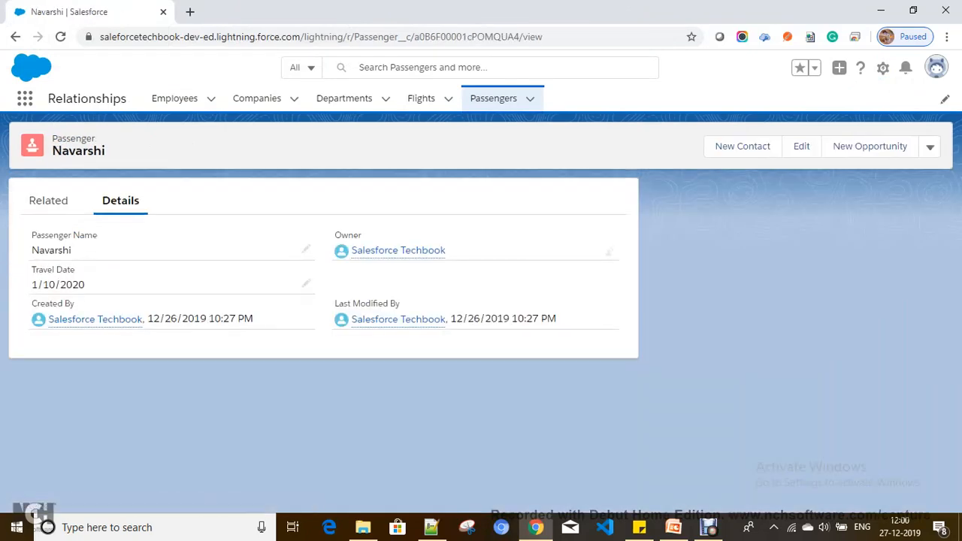
key(ctrl+l)
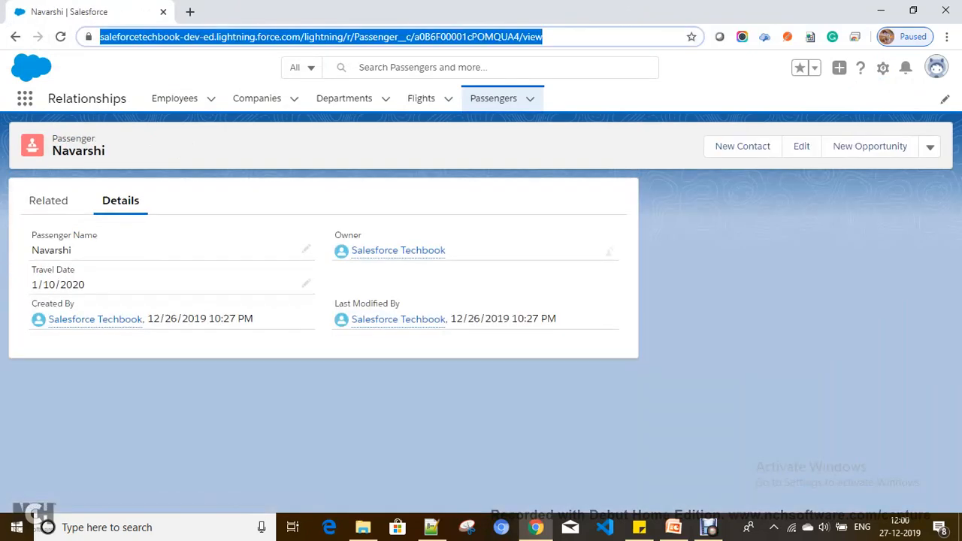
key(Return)
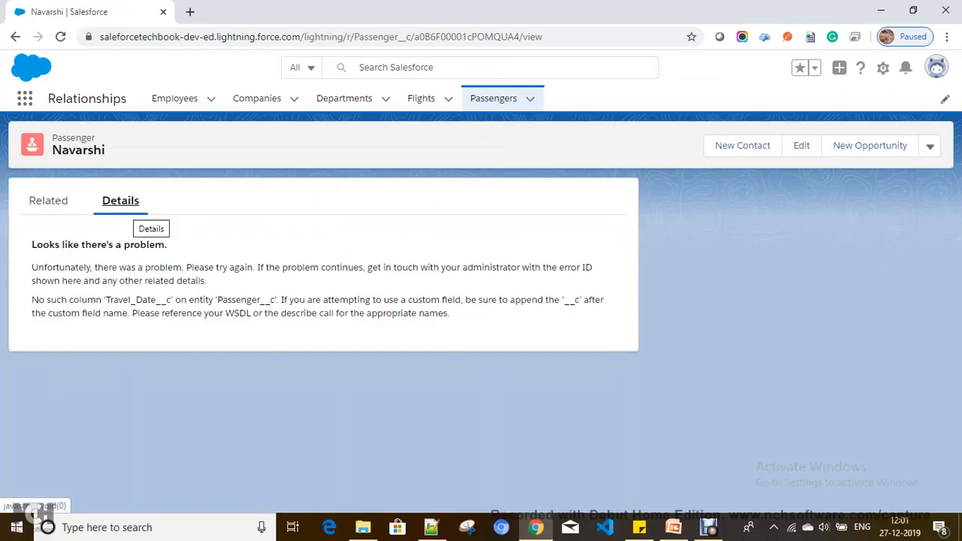
click(493, 98)
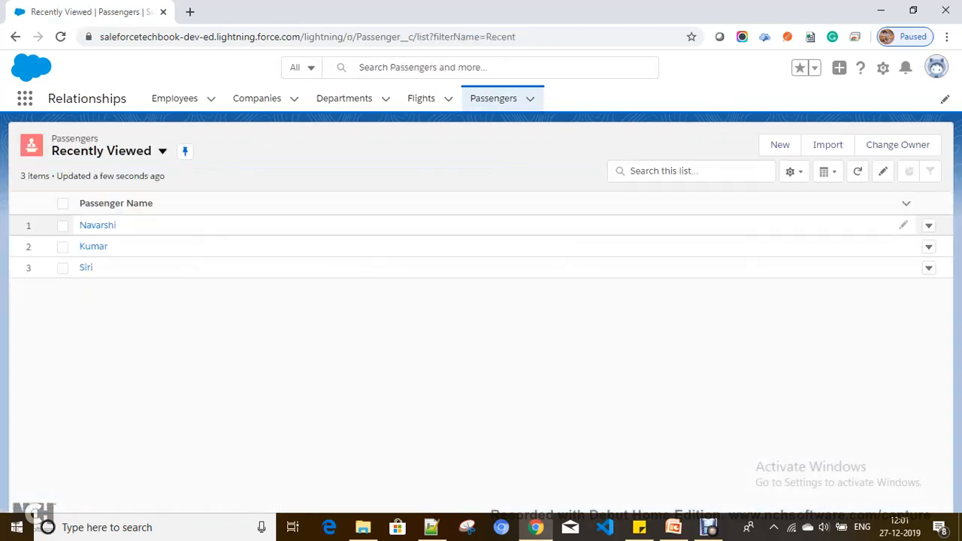
click(98, 224)
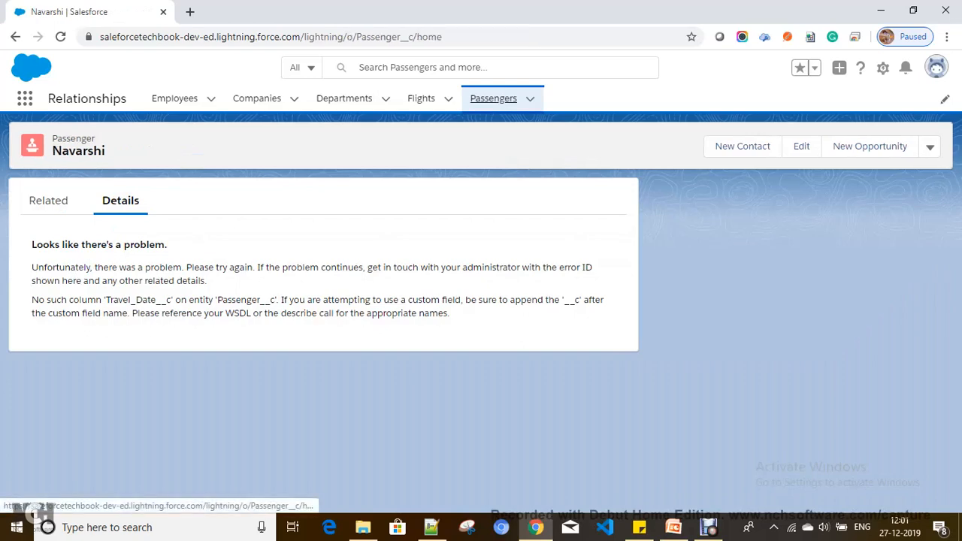
click(494, 97)
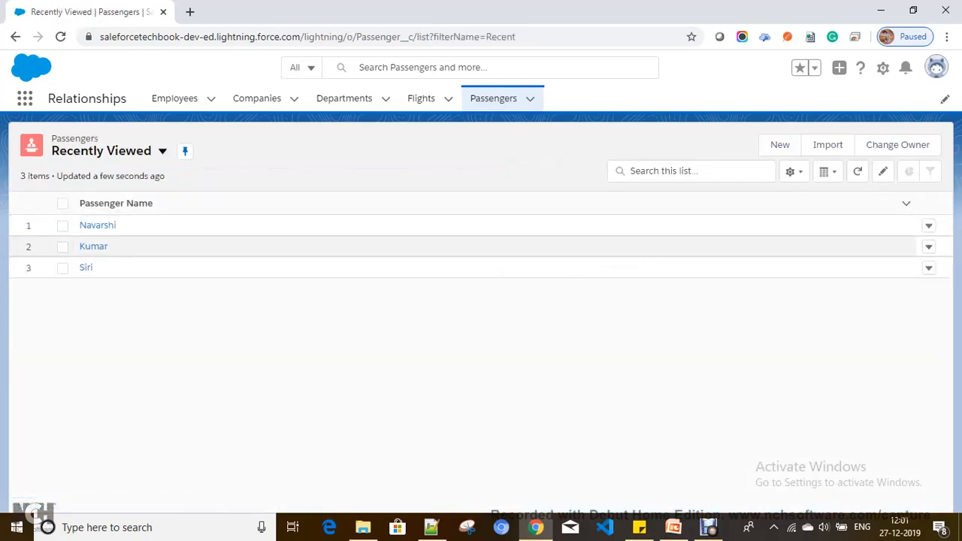
Delete all three passenger records from the Passengers list, leaving it empty.
click(929, 226)
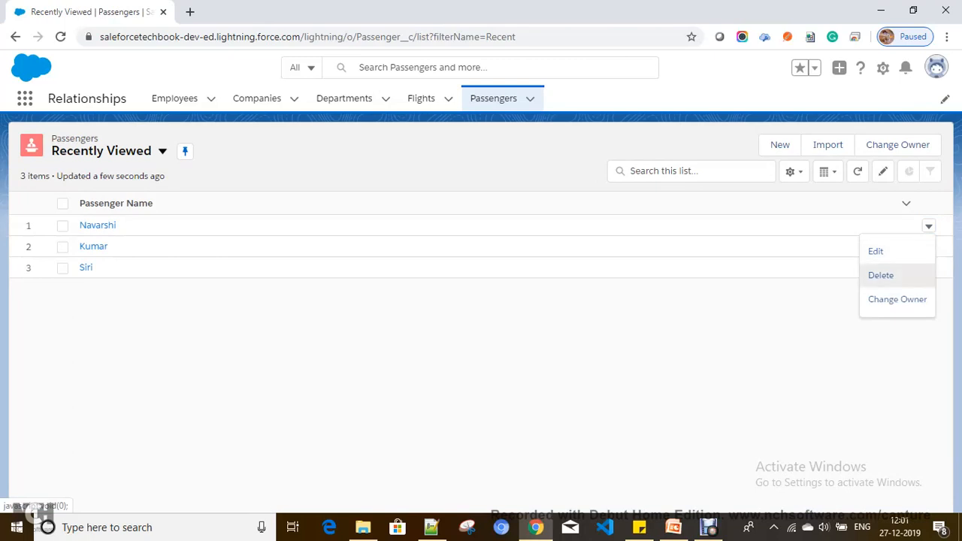
click(881, 275)
click(668, 320)
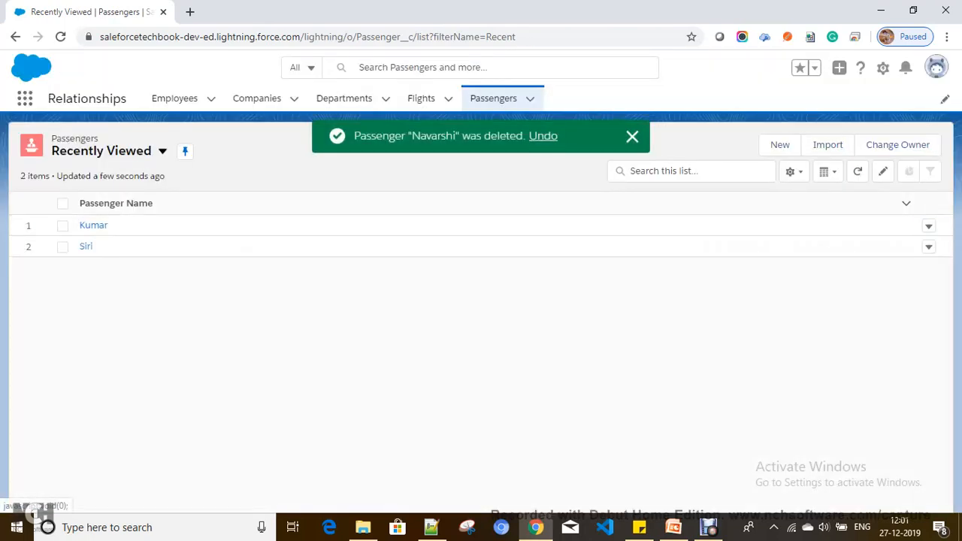
click(930, 226)
click(881, 275)
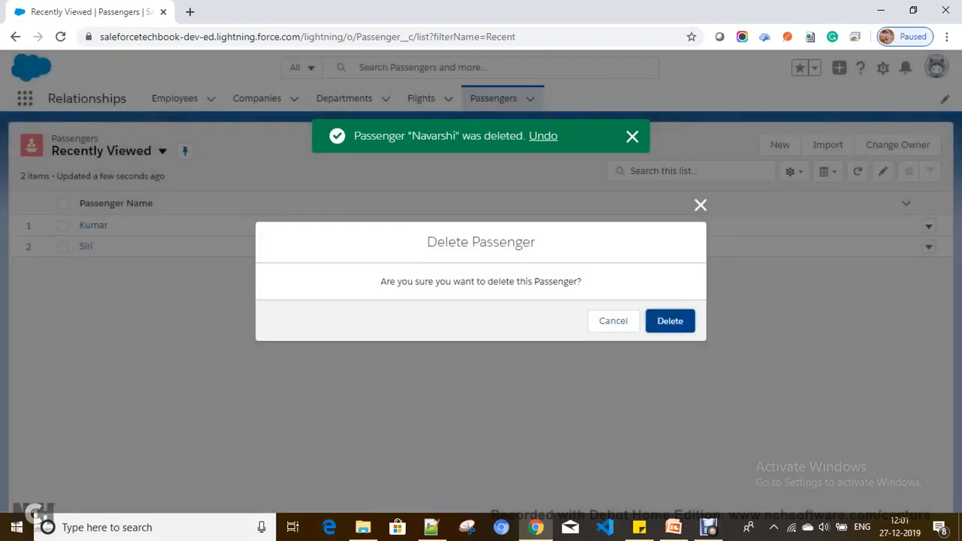
click(670, 321)
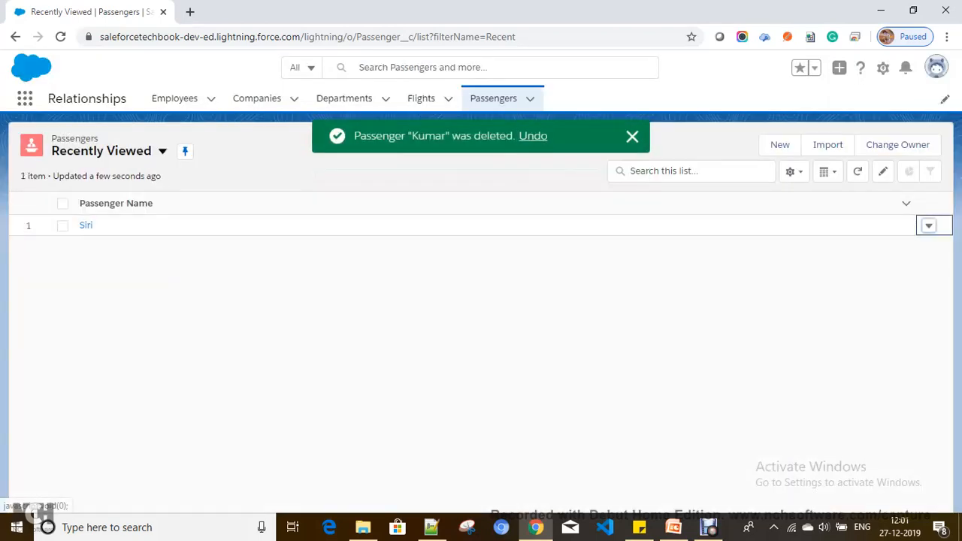
click(930, 225)
click(881, 272)
click(667, 321)
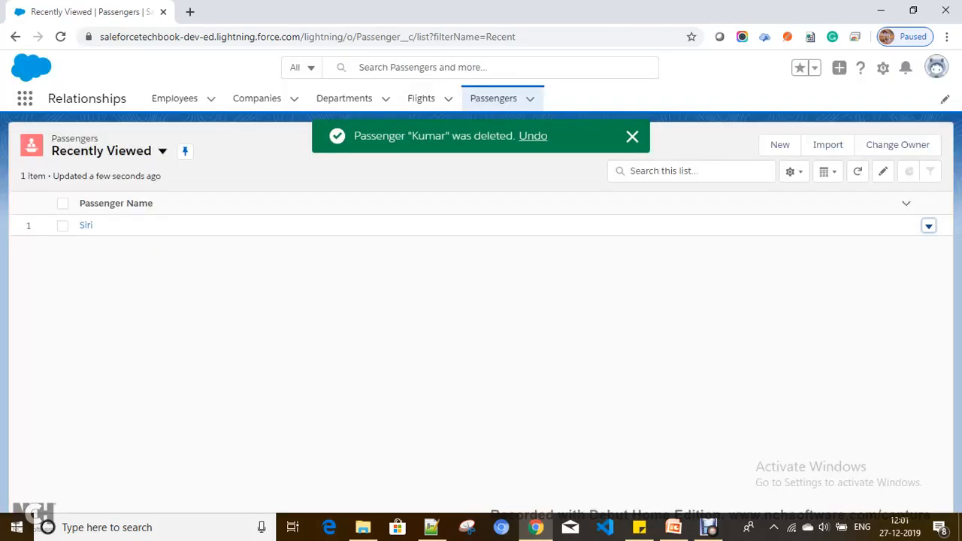
Try saving a new passenger with a name, then cancel after the Travel_Date__c error.
click(780, 145)
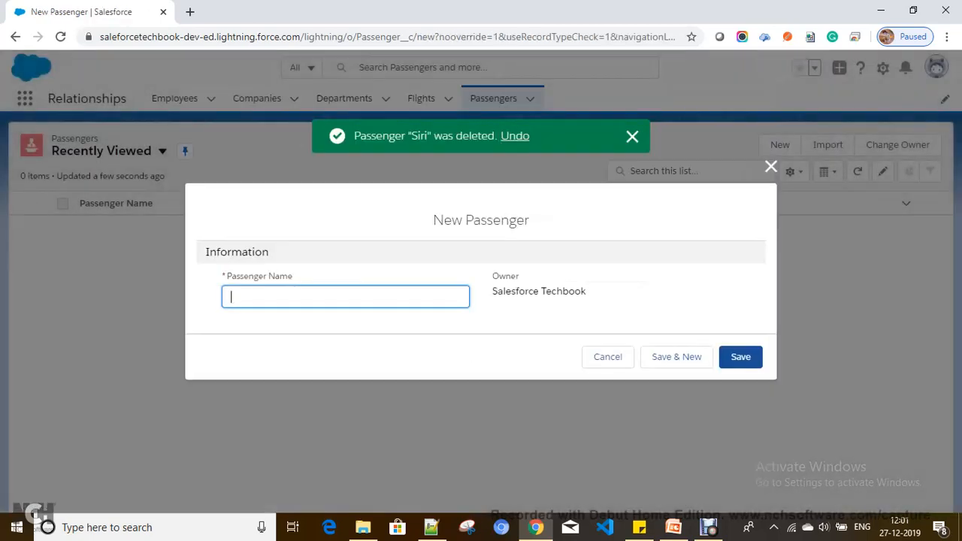
text(Navarsi)
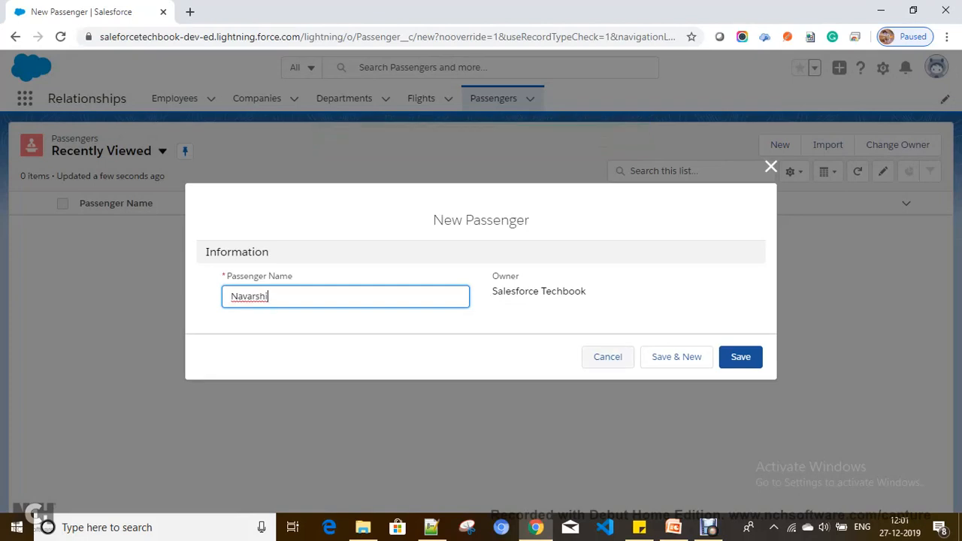
click(676, 356)
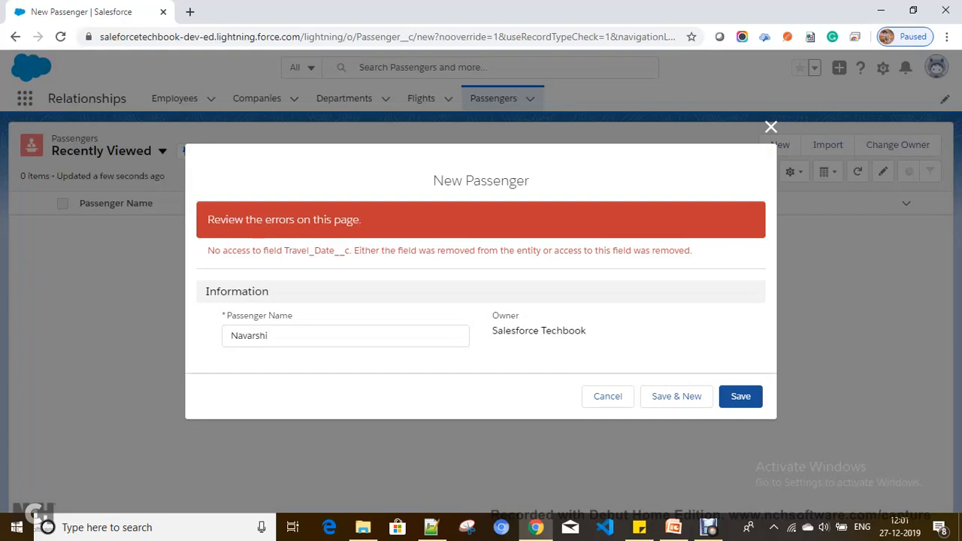
click(771, 127)
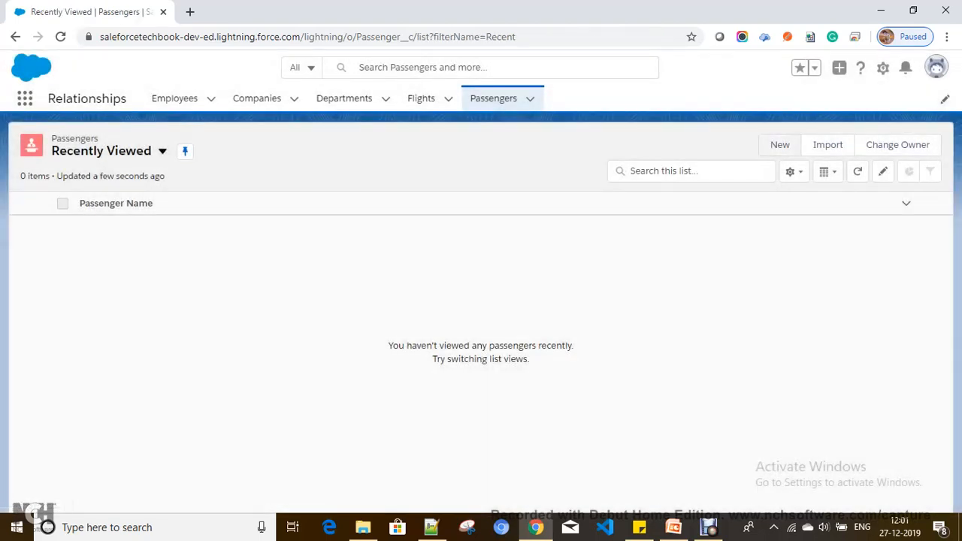
click(884, 68)
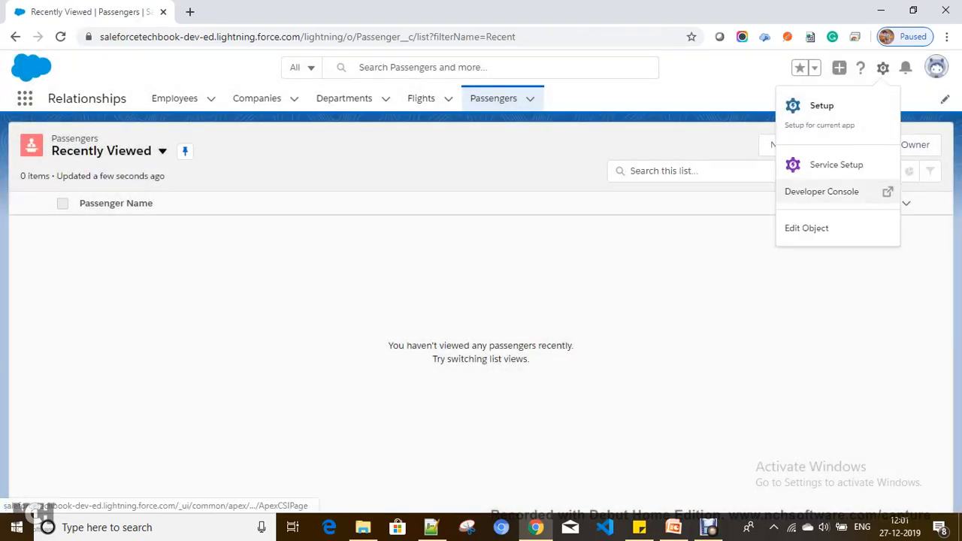
Open the Passenger Layout from the object's Page Layouts, review its sections, and save it.
click(806, 228)
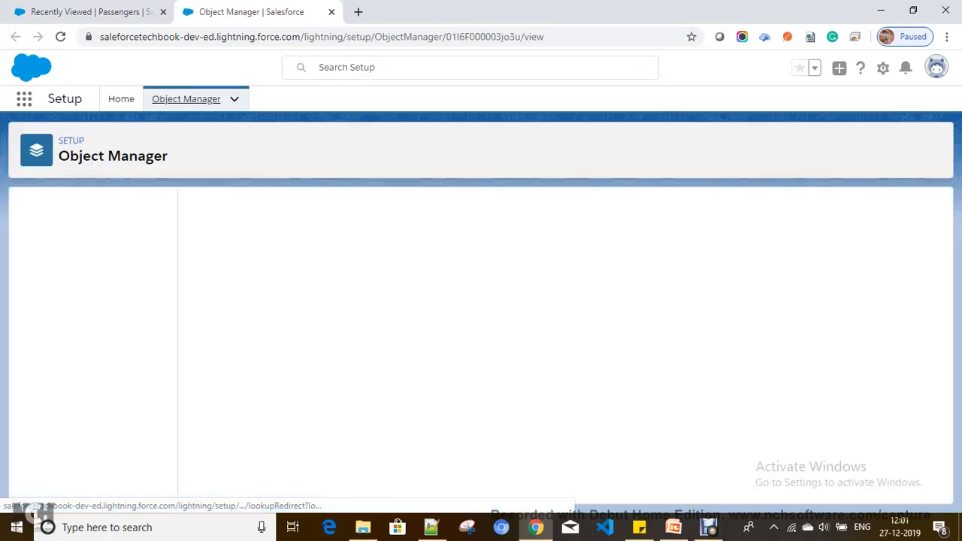
click(59, 264)
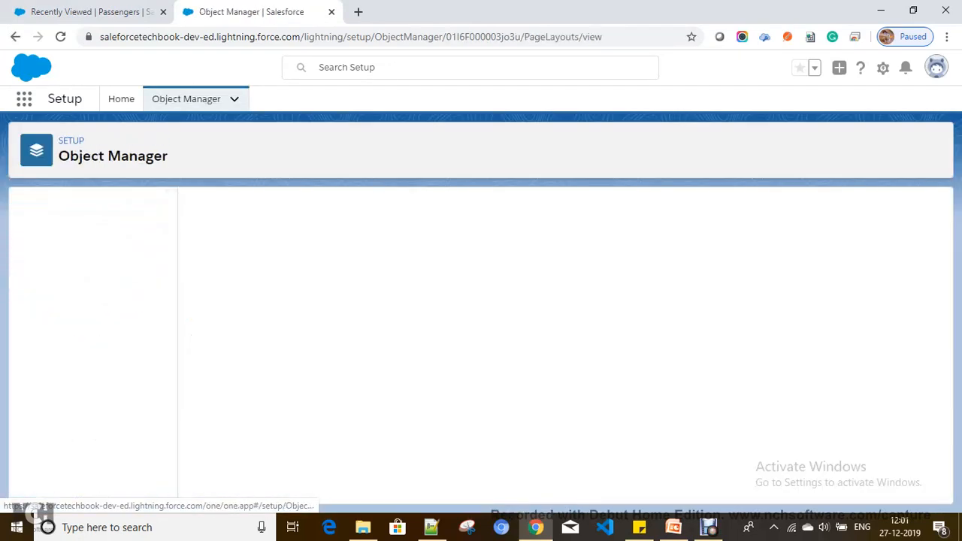
click(936, 272)
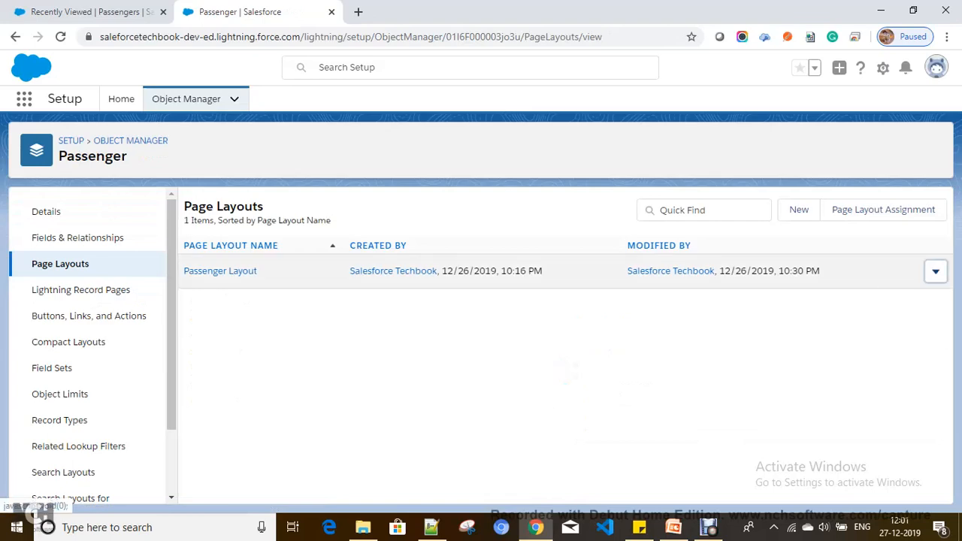
click(893, 302)
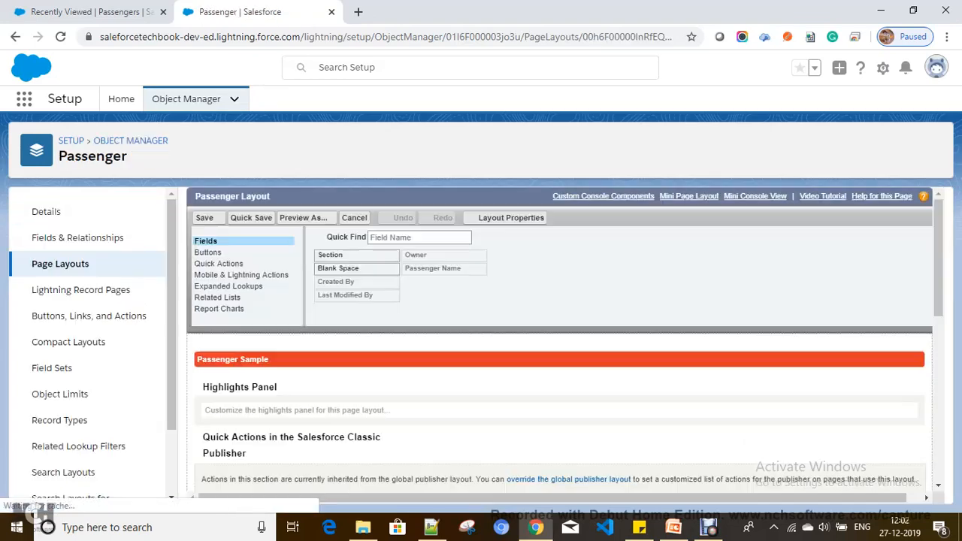
scroll(560, 406, down, 5)
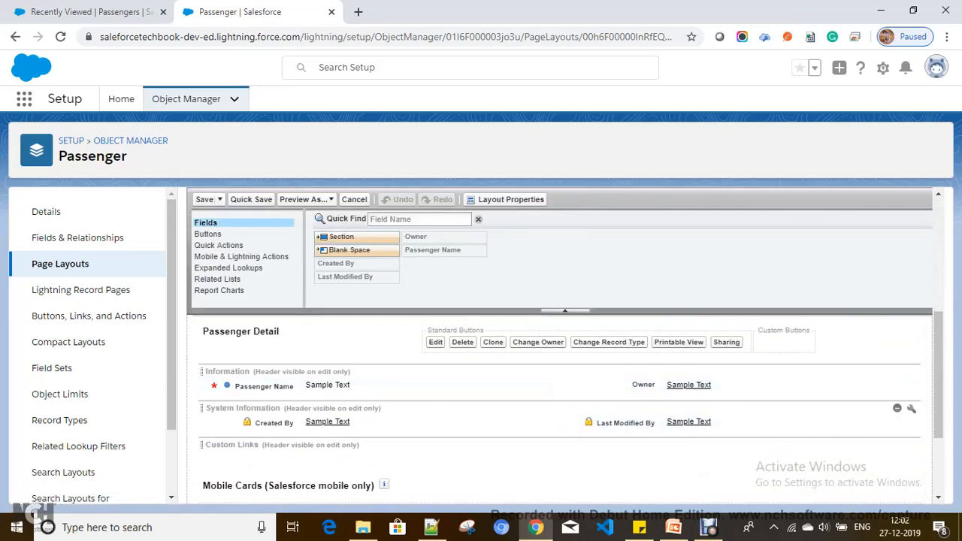
scroll(526, 409, up, 2)
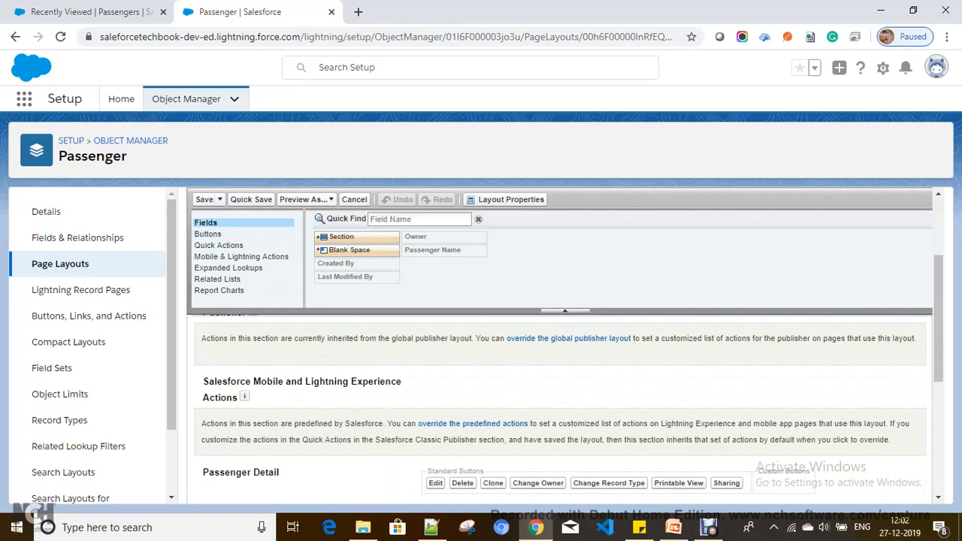
scroll(560, 406, up, 2)
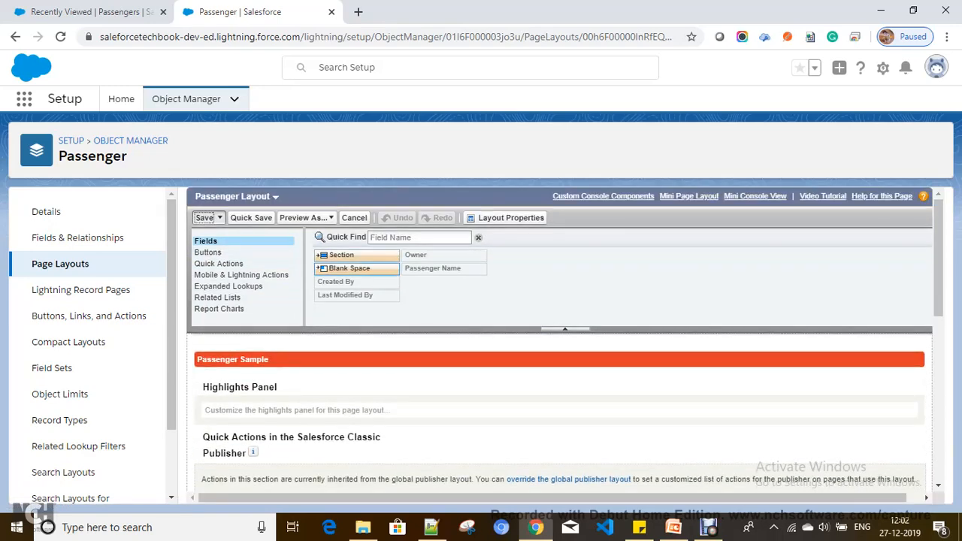
click(205, 218)
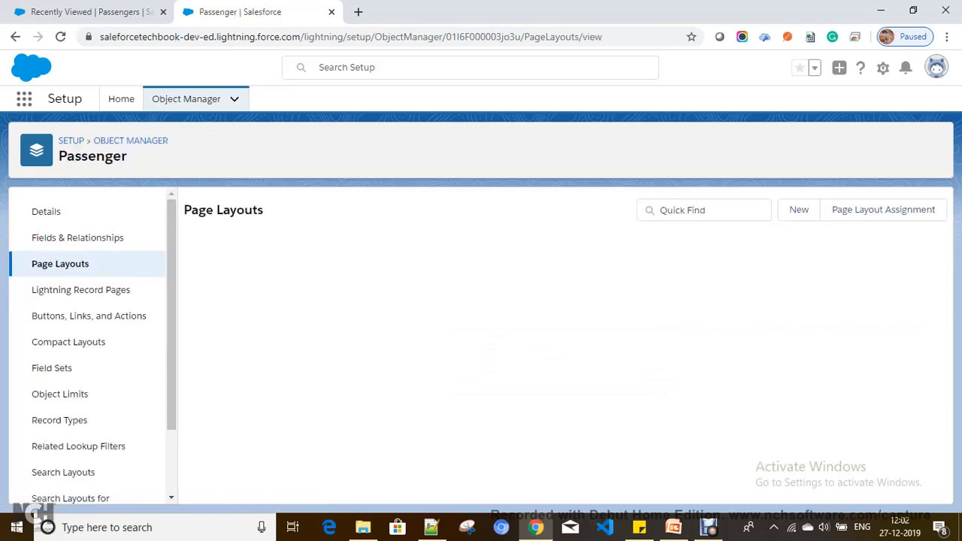
Reload the Passengers list and save a new passenger record with its name entered.
click(97, 12)
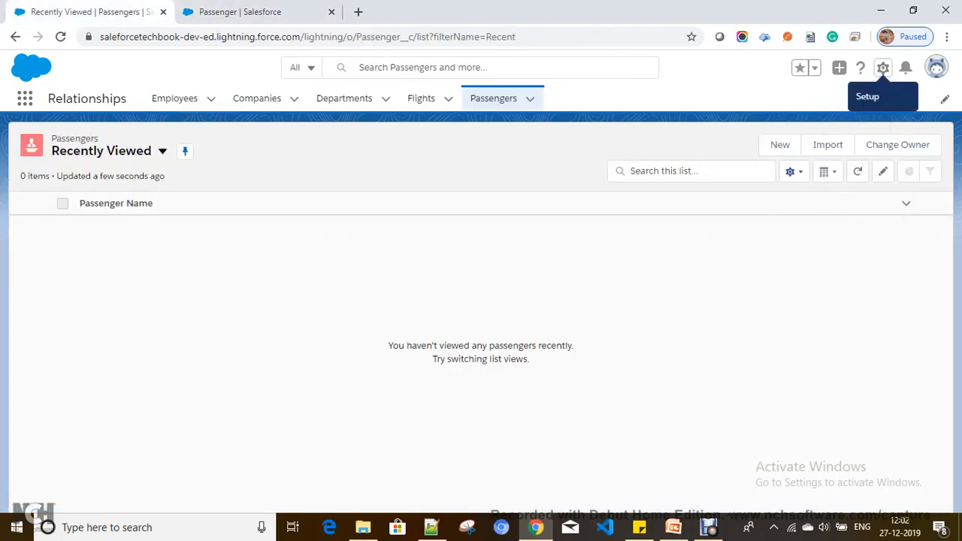
click(493, 97)
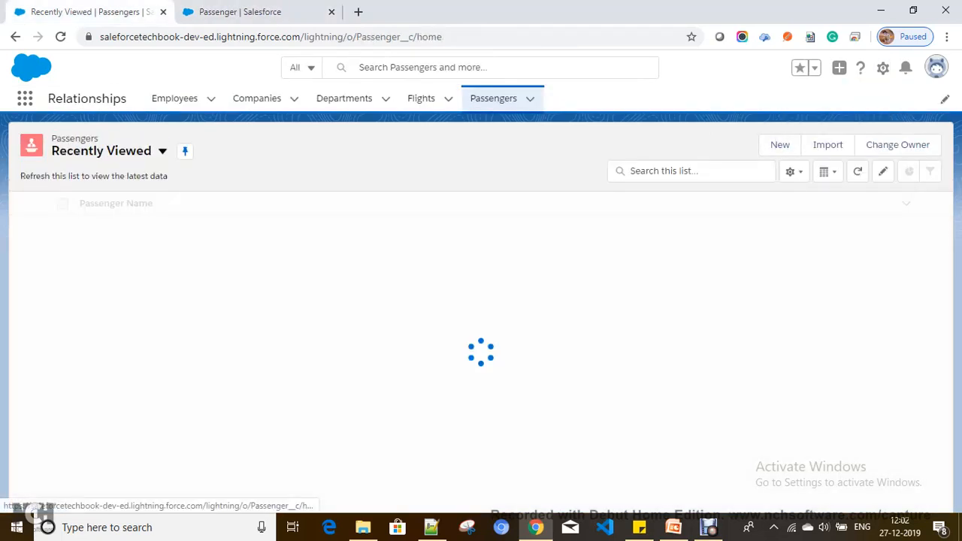
click(519, 37)
key(Return)
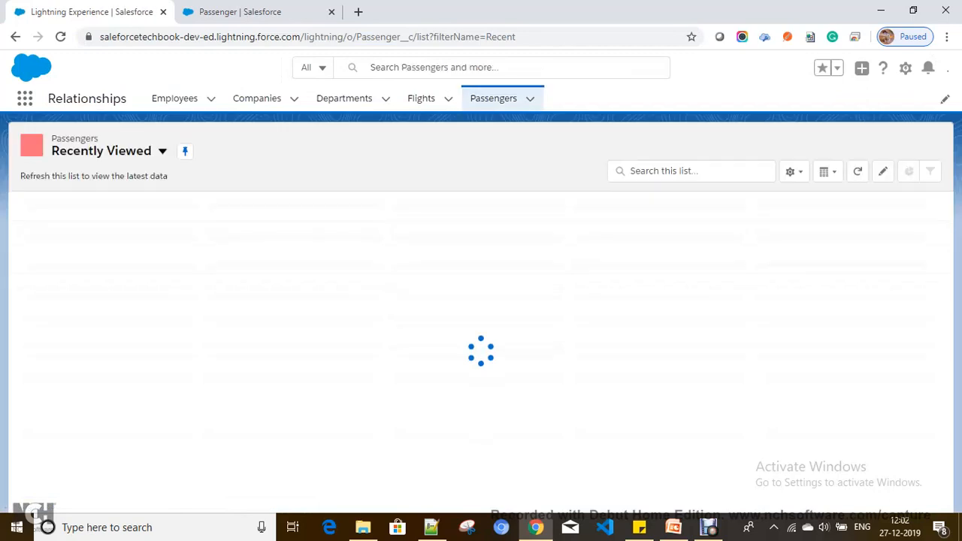
click(780, 145)
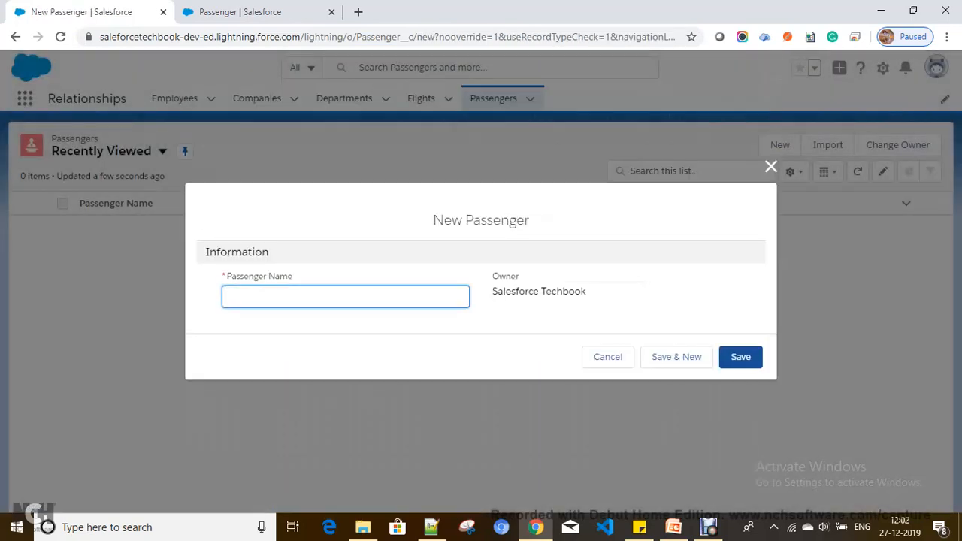
text(Navarshi)
click(740, 356)
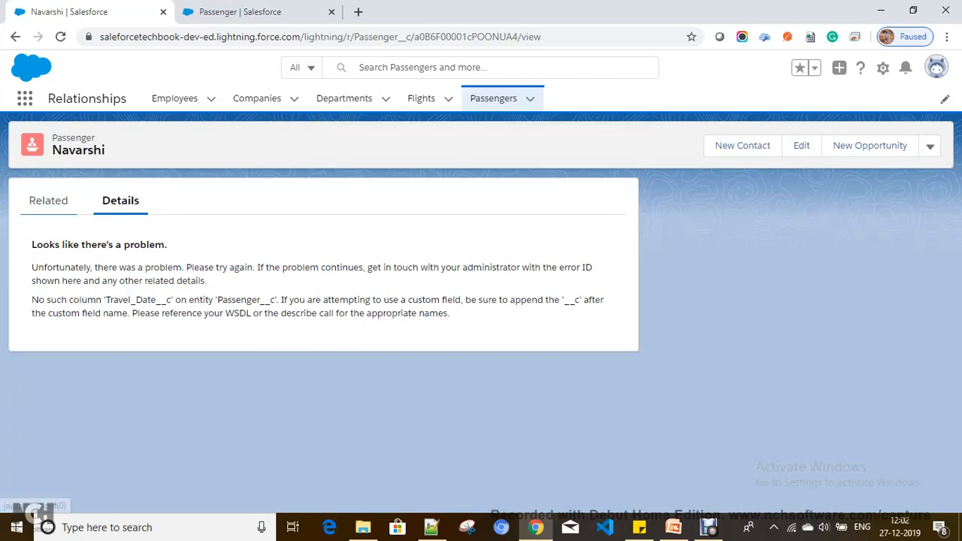
Check Navarshi's Related and Details views, reload the record page, then go back to Passengers.
click(48, 200)
click(121, 201)
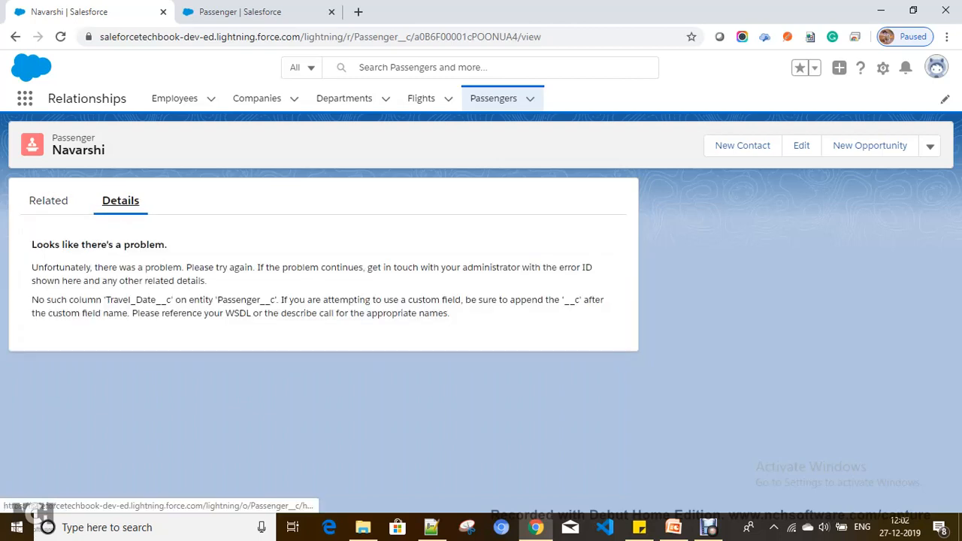
click(493, 99)
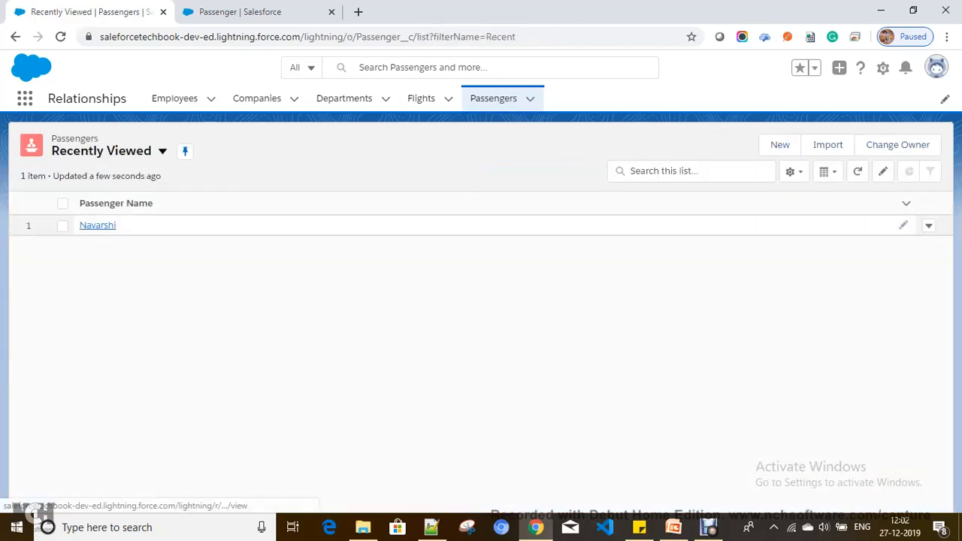
click(97, 226)
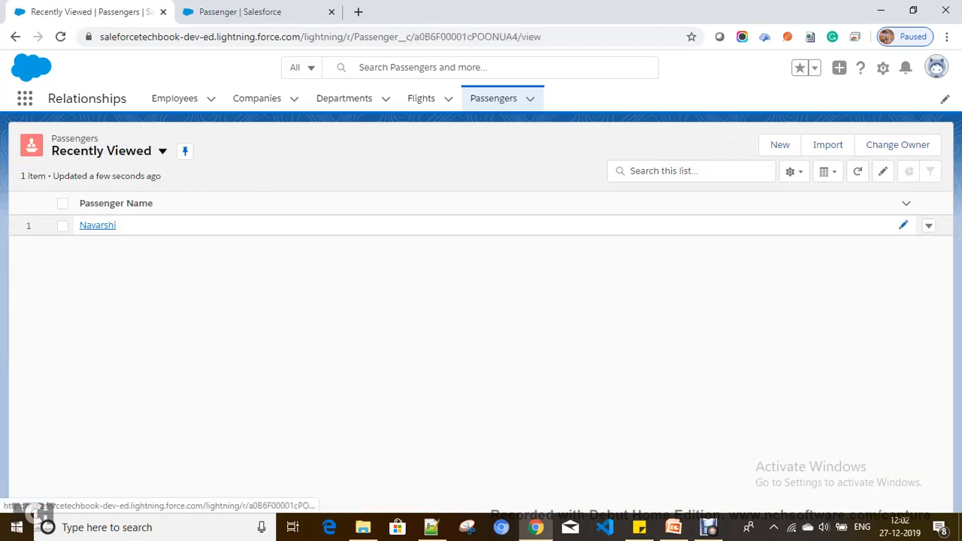
click(321, 37)
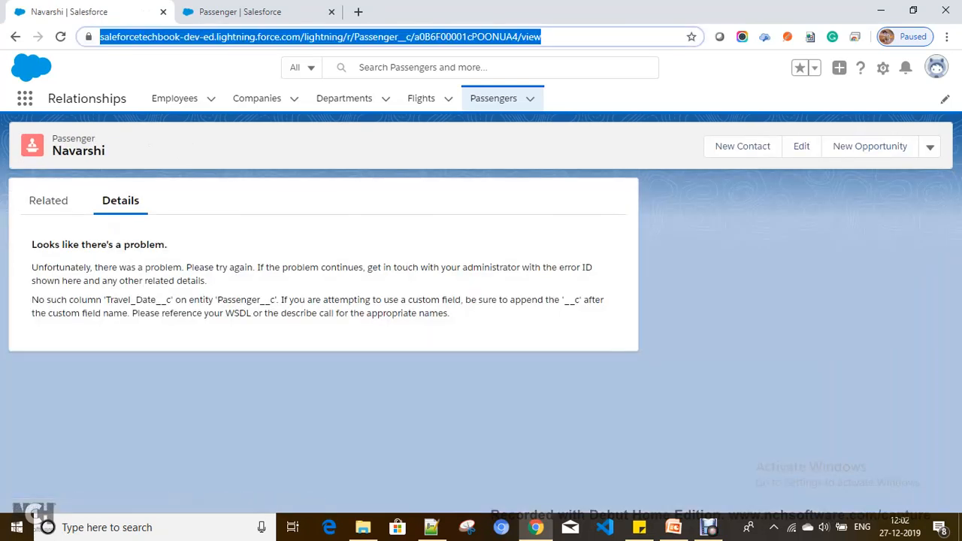
key(Return)
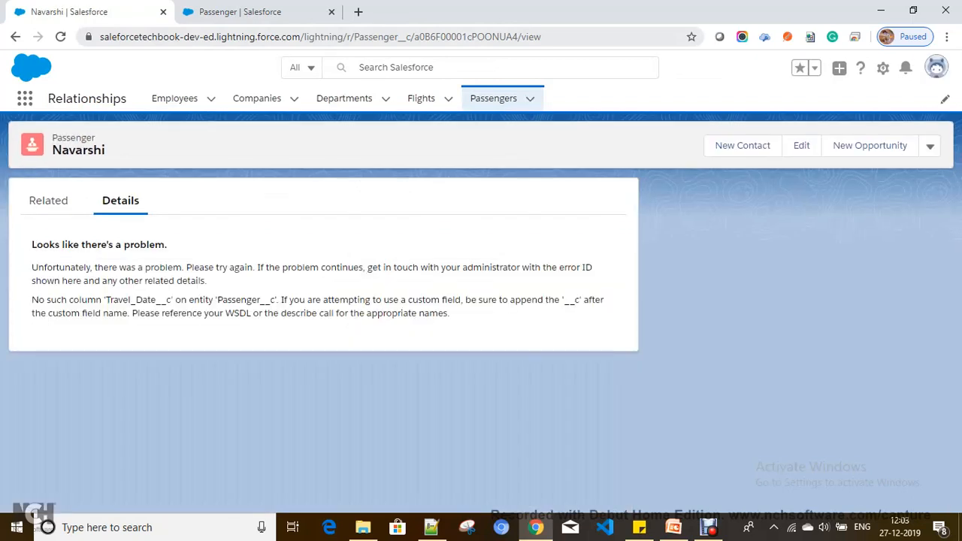
click(493, 99)
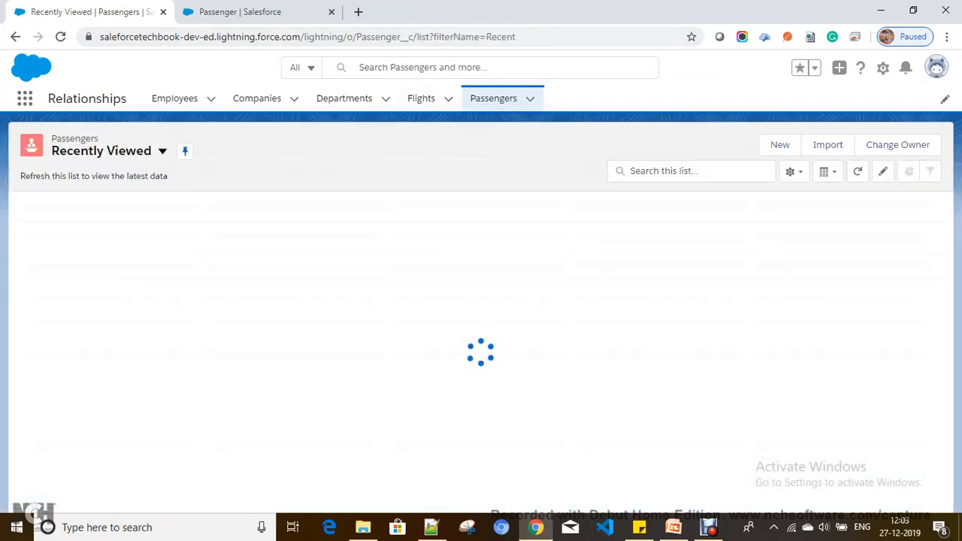
Create passenger 'Testser' with Save & New, close the blank form, and view its Details.
click(779, 144)
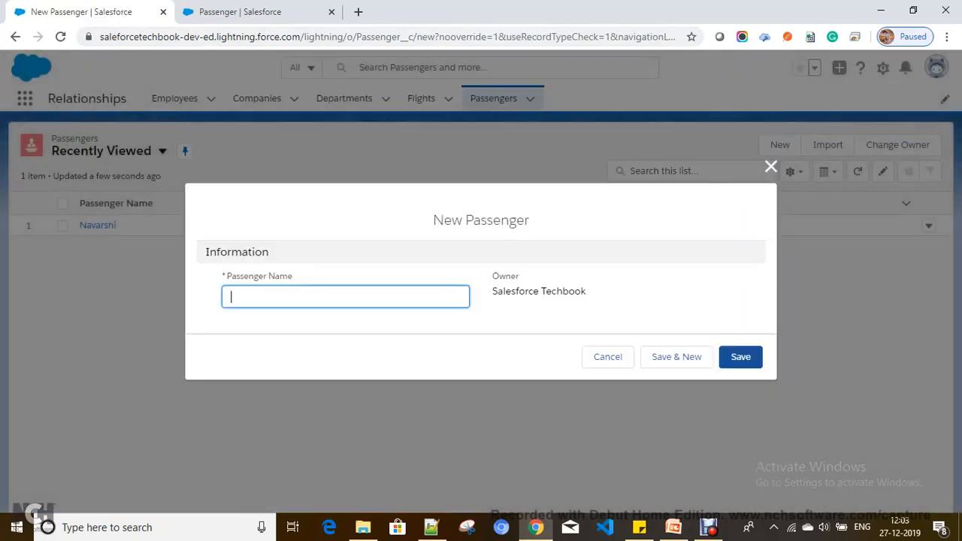
text(Testser)
click(676, 357)
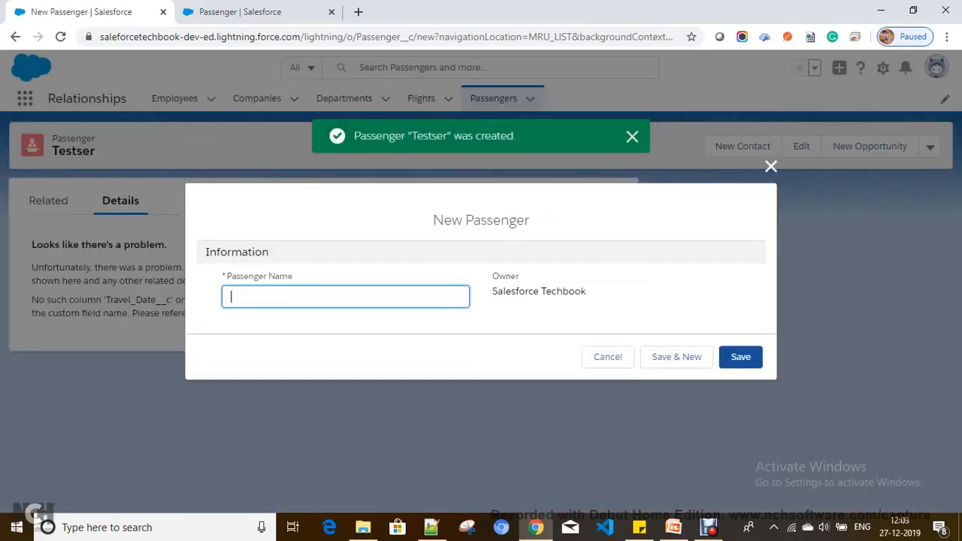
click(632, 136)
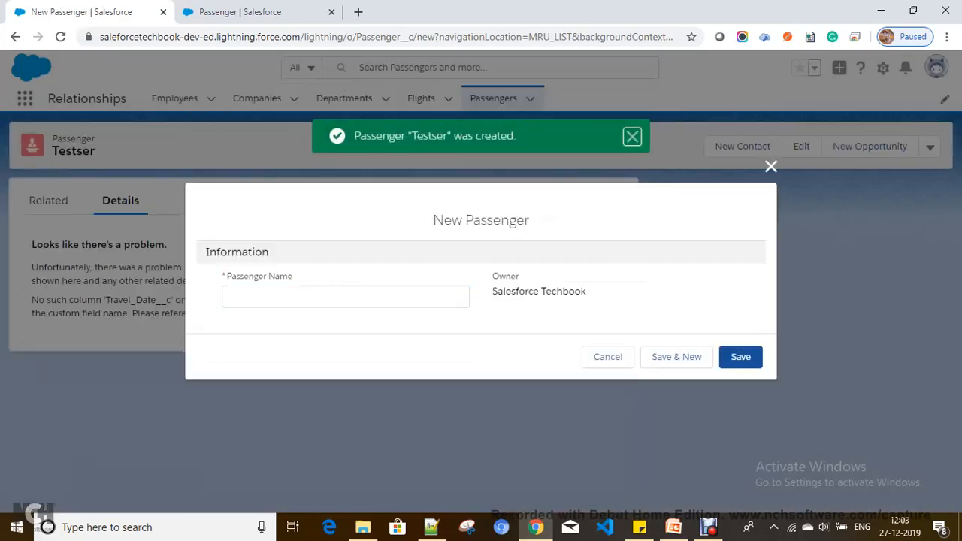
click(772, 167)
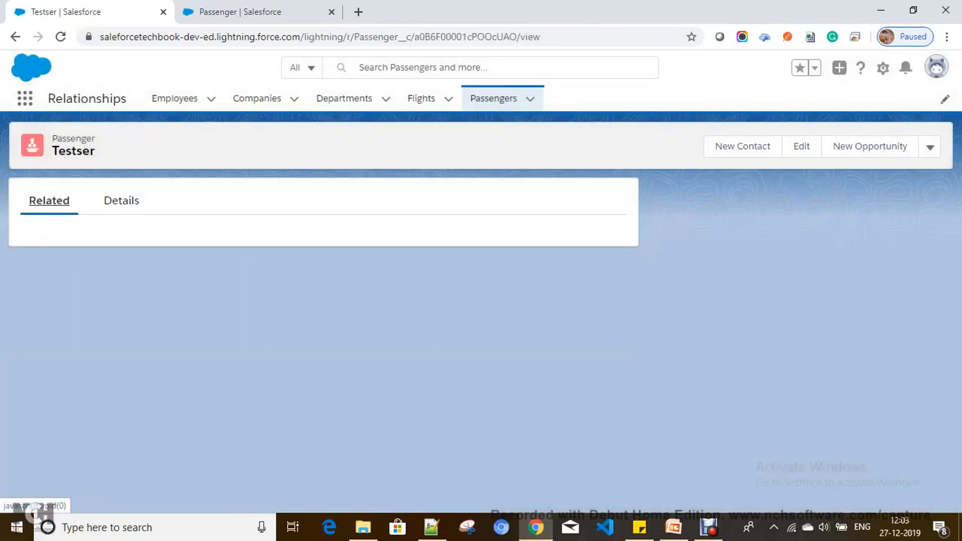
click(121, 201)
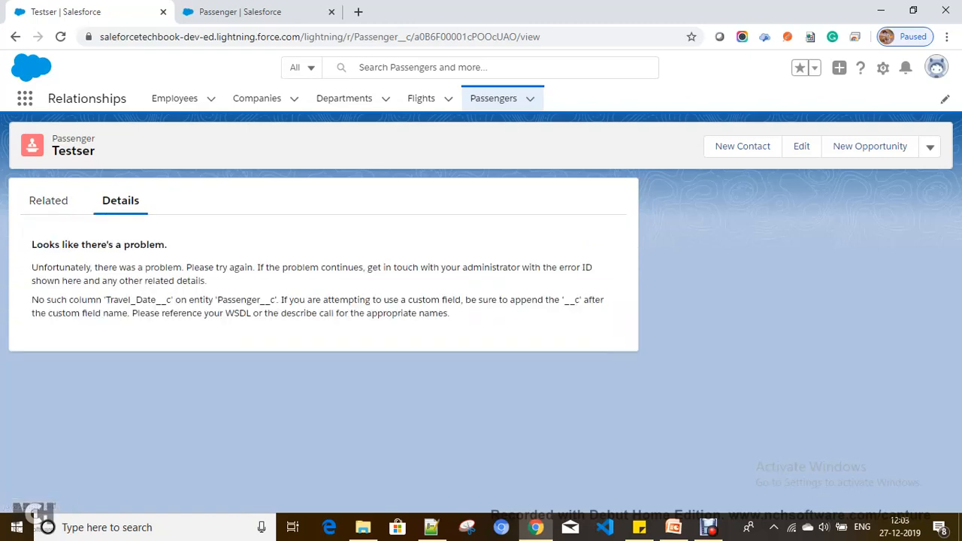
click(884, 68)
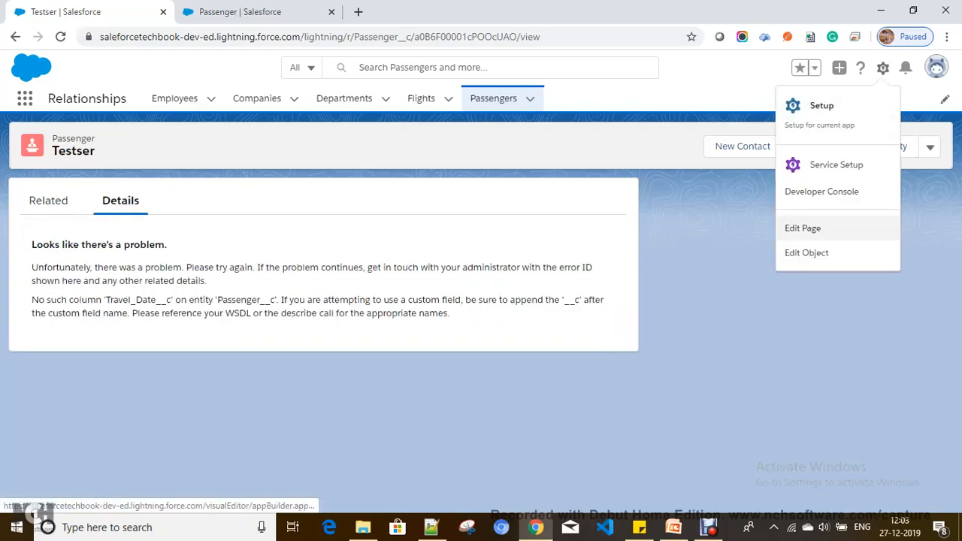
Open the Testser record page in Lightning App Builder via Edit Page.
click(726, 300)
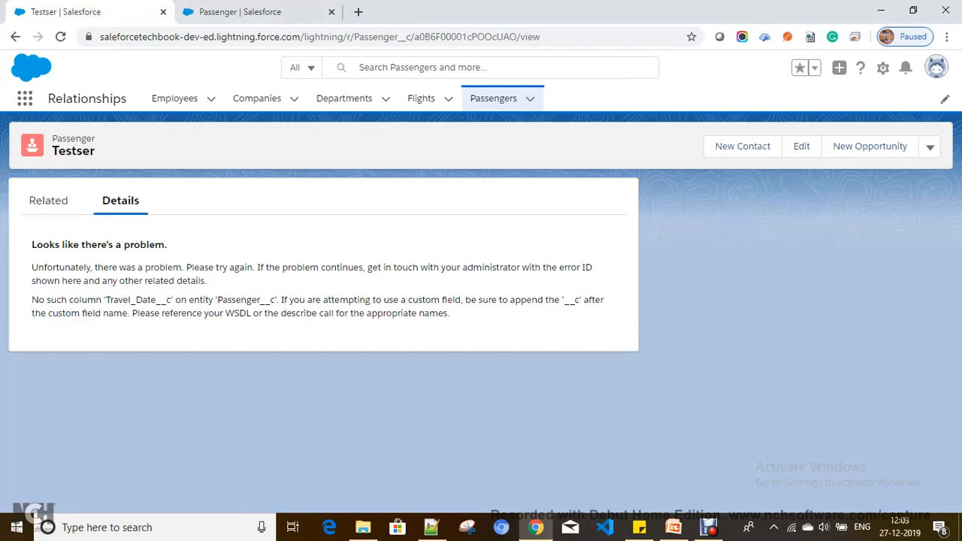
click(248, 12)
click(105, 12)
click(883, 68)
click(803, 228)
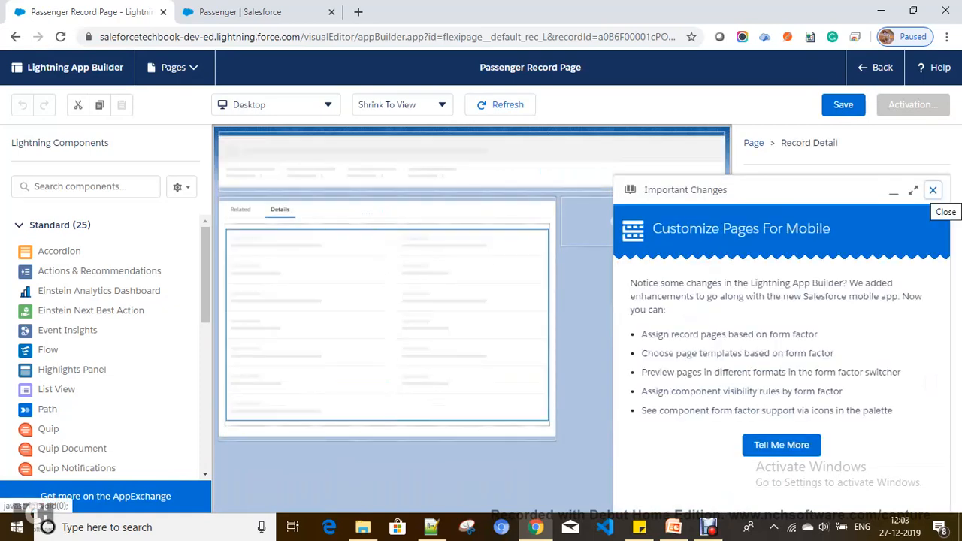
click(933, 190)
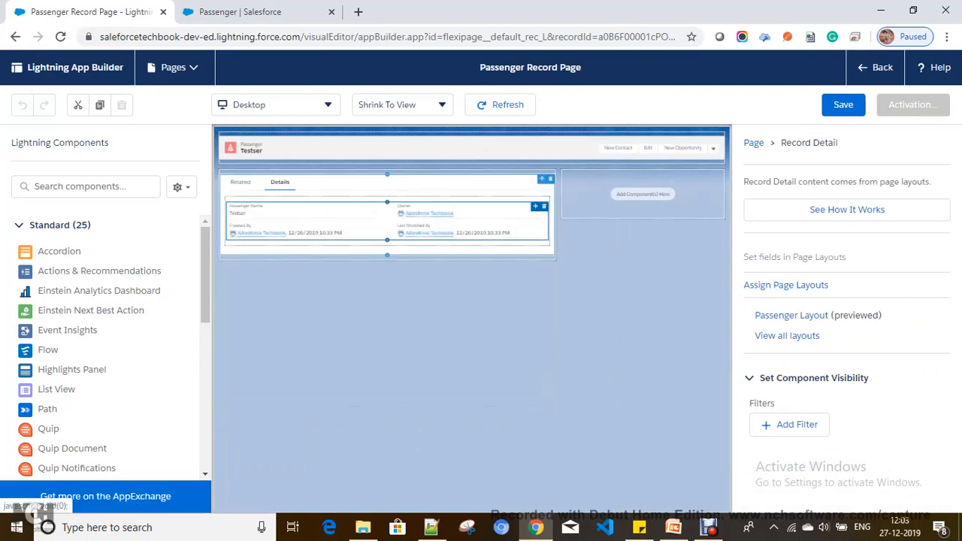
Save the Passenger Record Page, refreshing the preview and saving again.
click(843, 105)
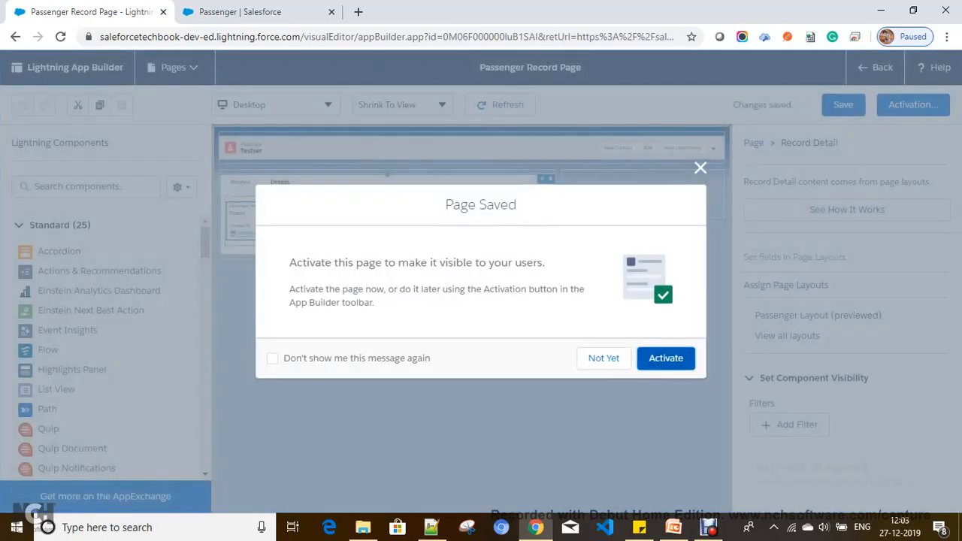
click(666, 359)
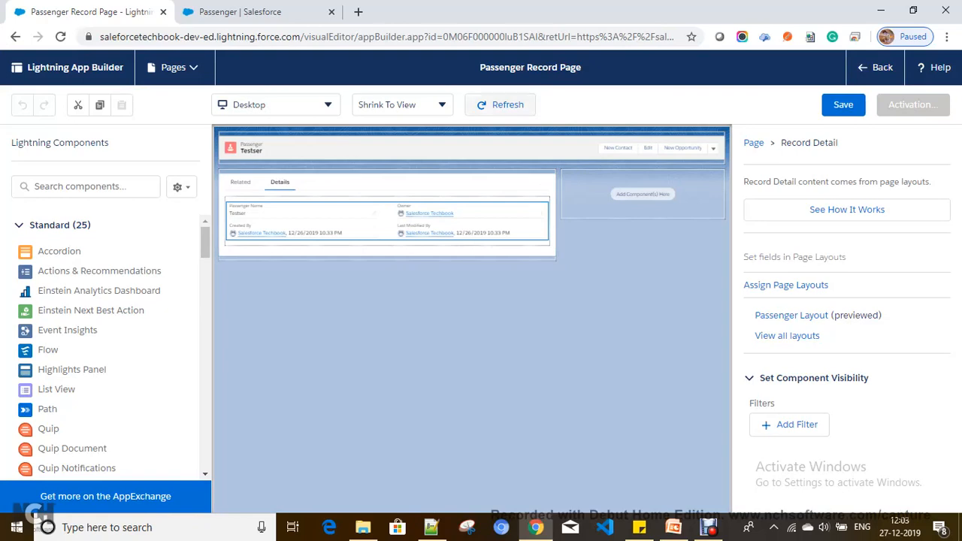
click(500, 106)
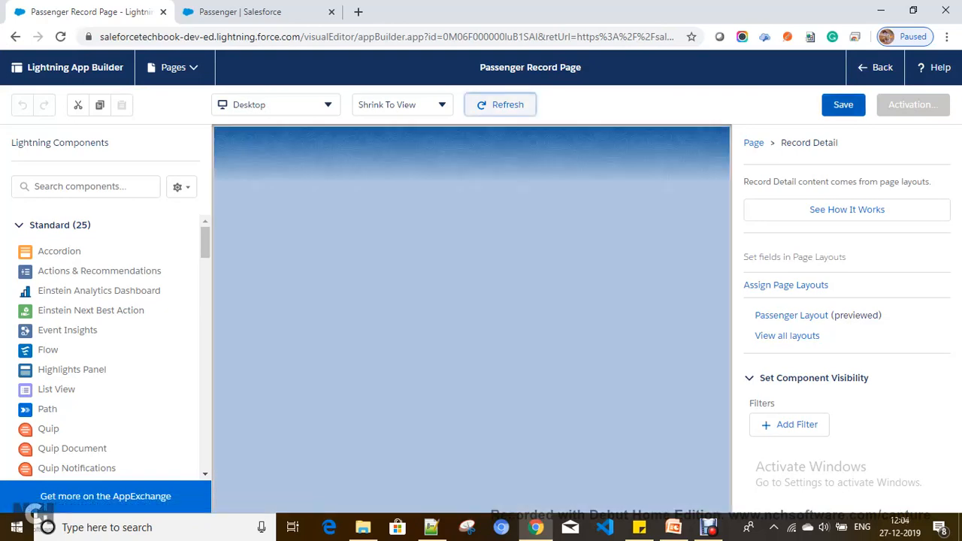
click(843, 105)
click(785, 458)
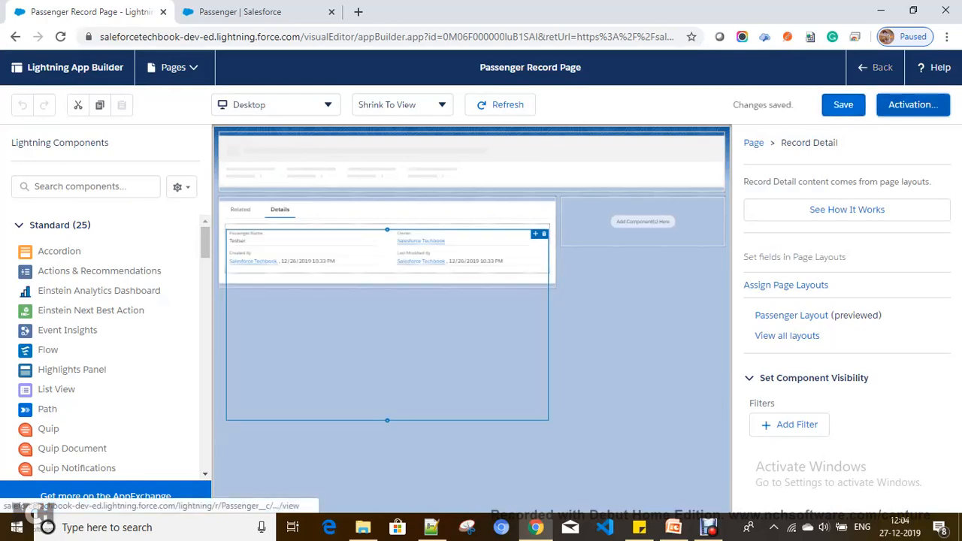
Activate the page as the Desktop org default and return to the Testser record.
click(914, 106)
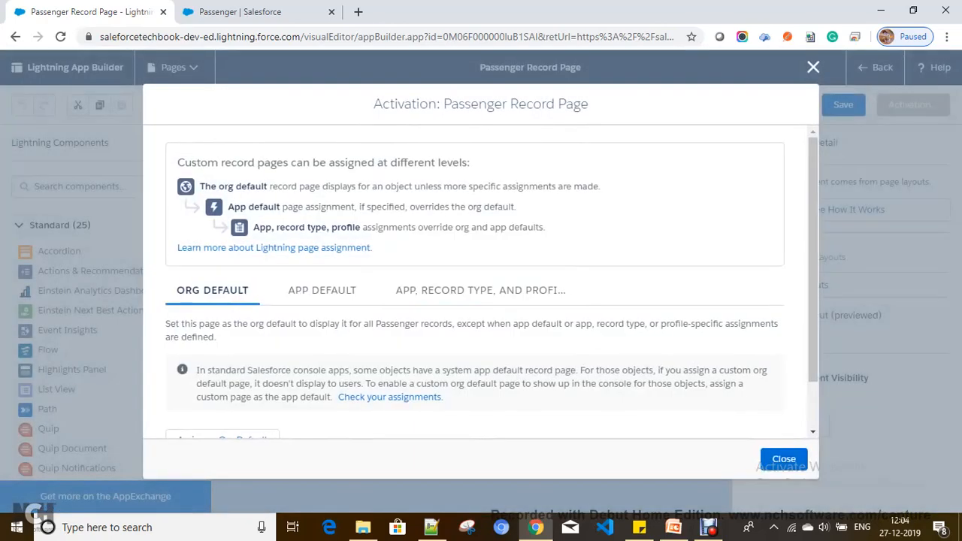
scroll(221, 361, down, 1)
click(221, 383)
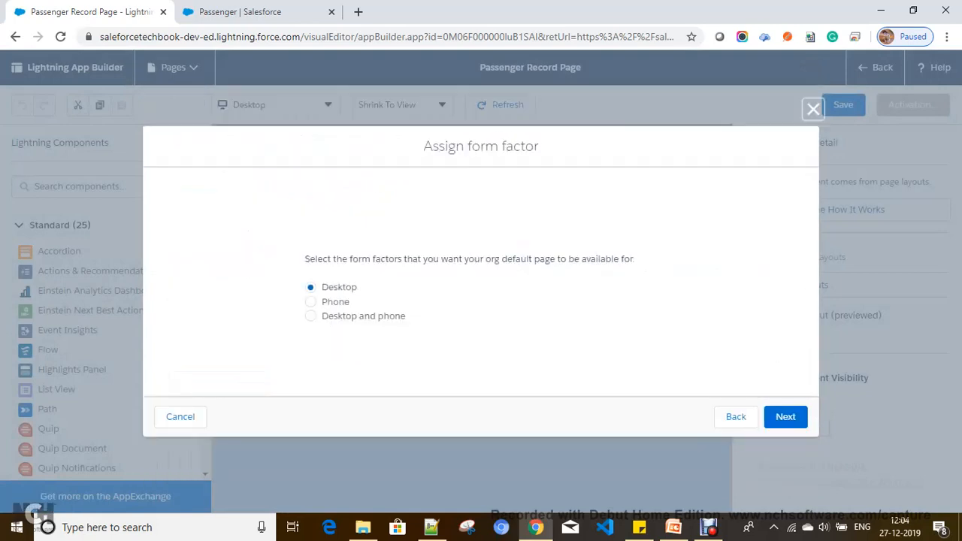
click(786, 417)
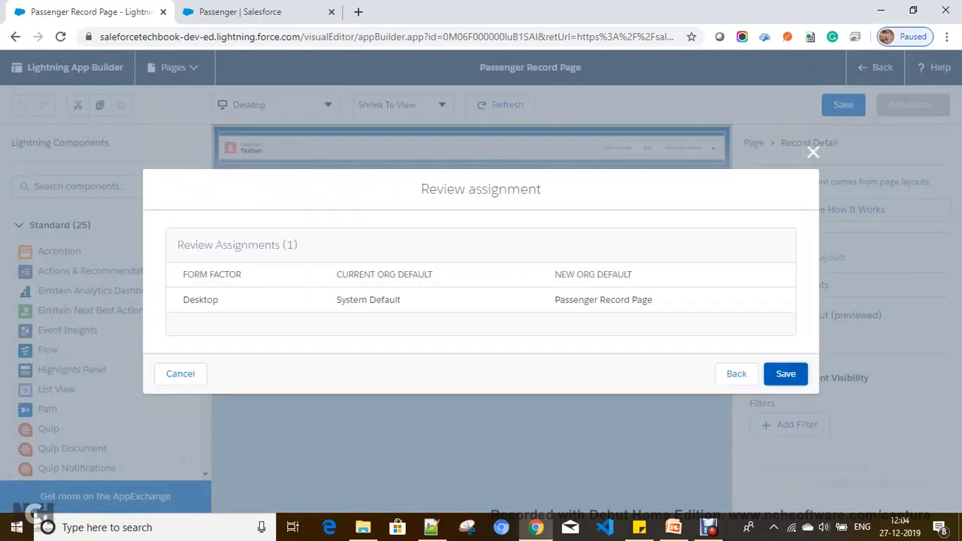
click(785, 374)
click(876, 68)
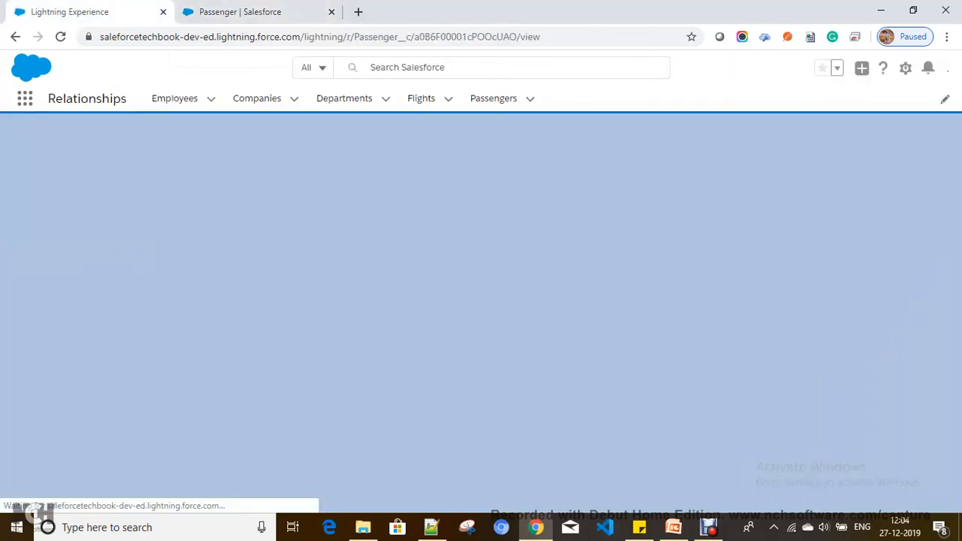
Open the Testser passenger record and log out from the profile menu.
click(494, 99)
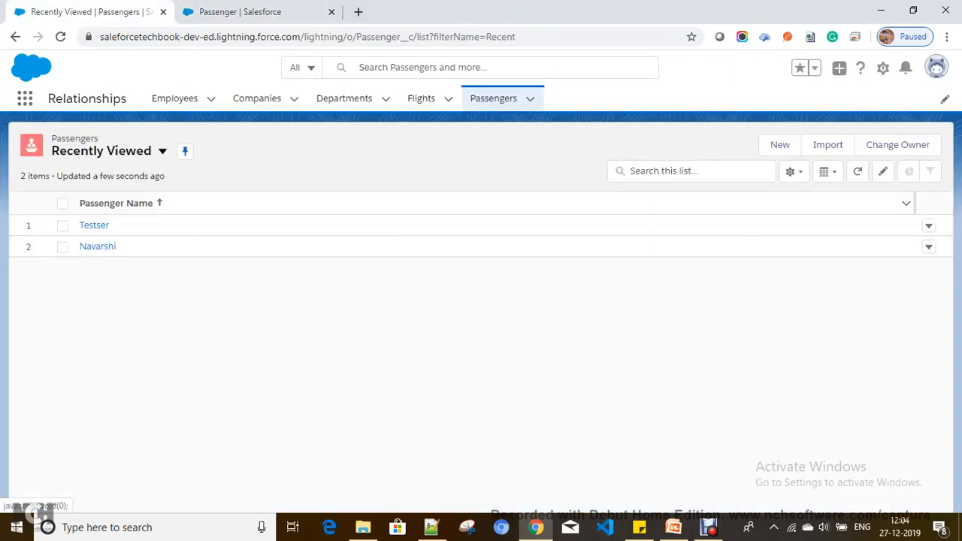
click(94, 224)
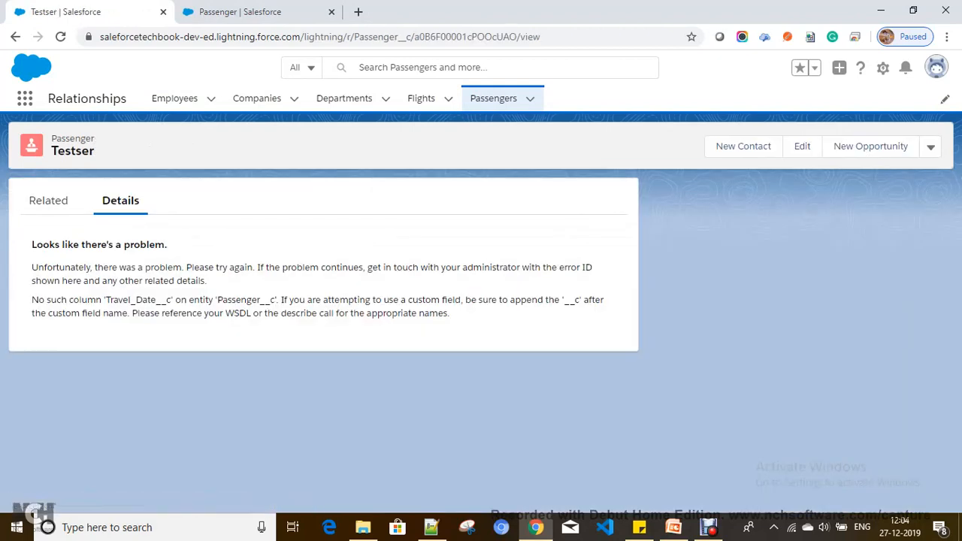
click(937, 67)
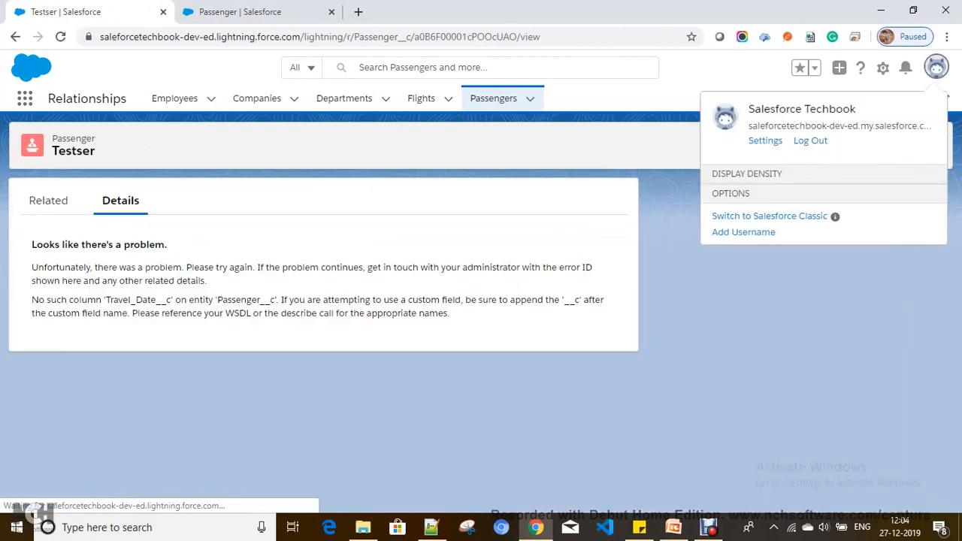
click(937, 67)
click(937, 67)
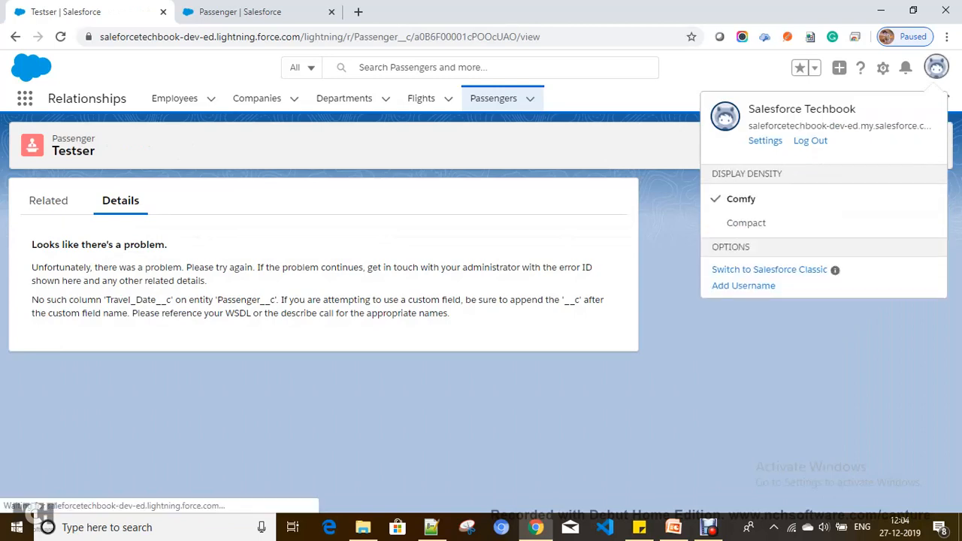
click(810, 140)
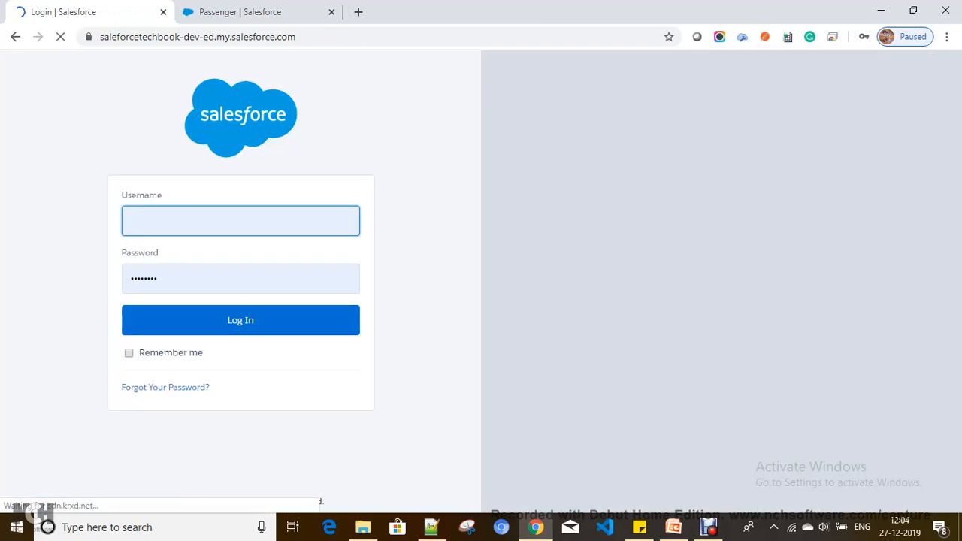
Sign back in with the saved username and the account password.
key(Down)
text(s)
key(Down)
key(Return)
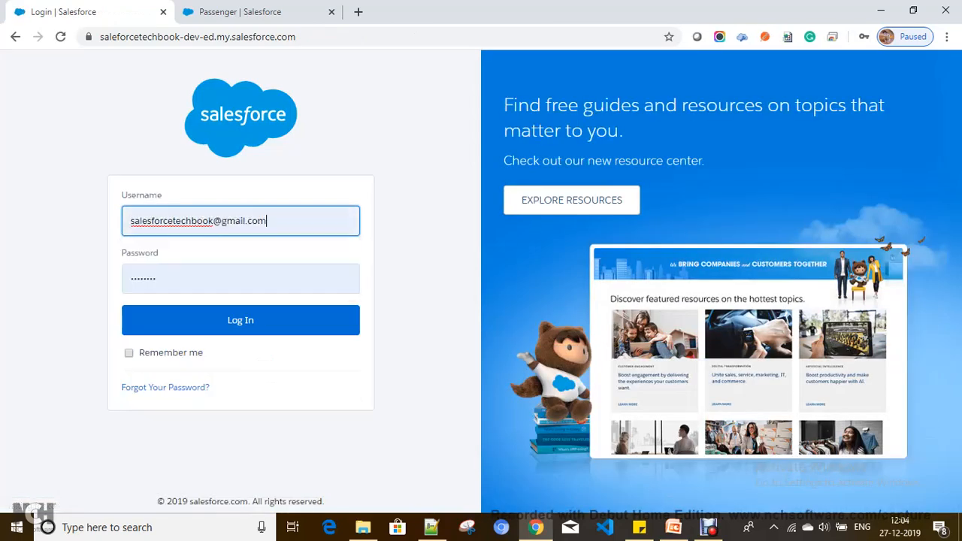
key(Return)
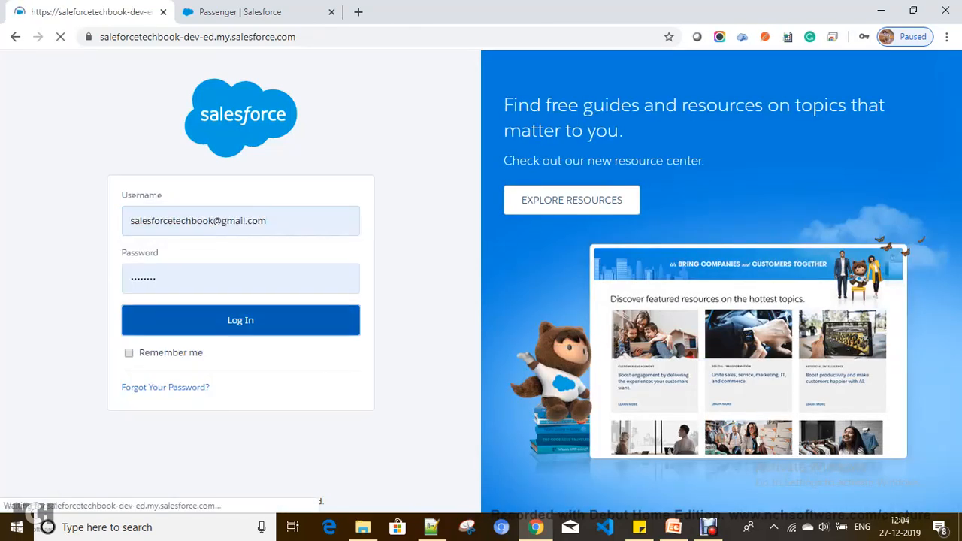
text(•••)
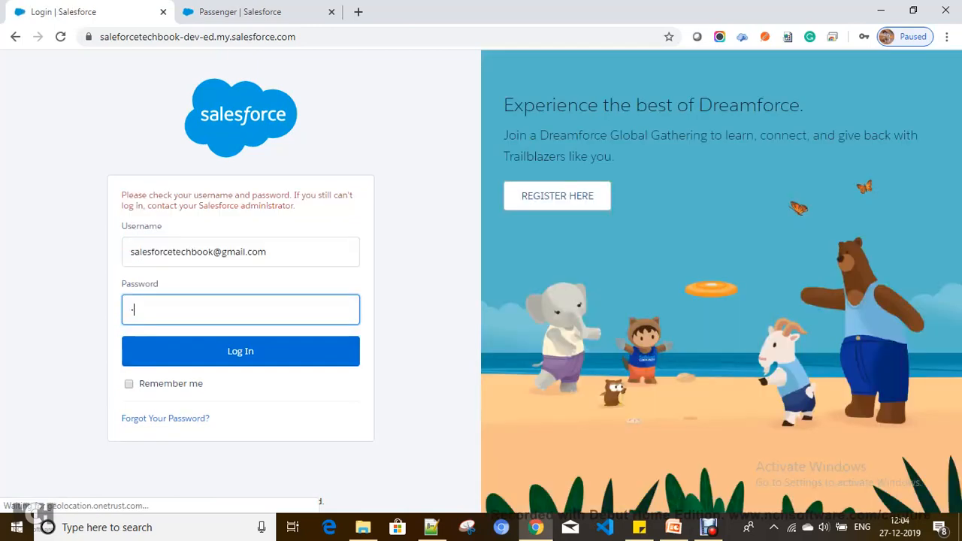
key(BackSpace)
text(••)
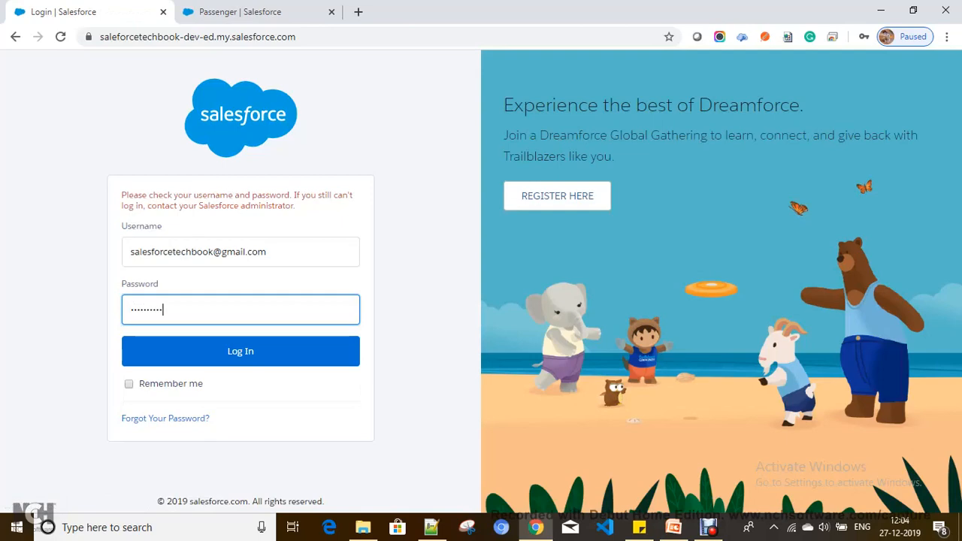
Close the Passenger setup tab, launch Relationships from the App Launcher in a new tab, and switch to it.
key(ctrl+Tab)
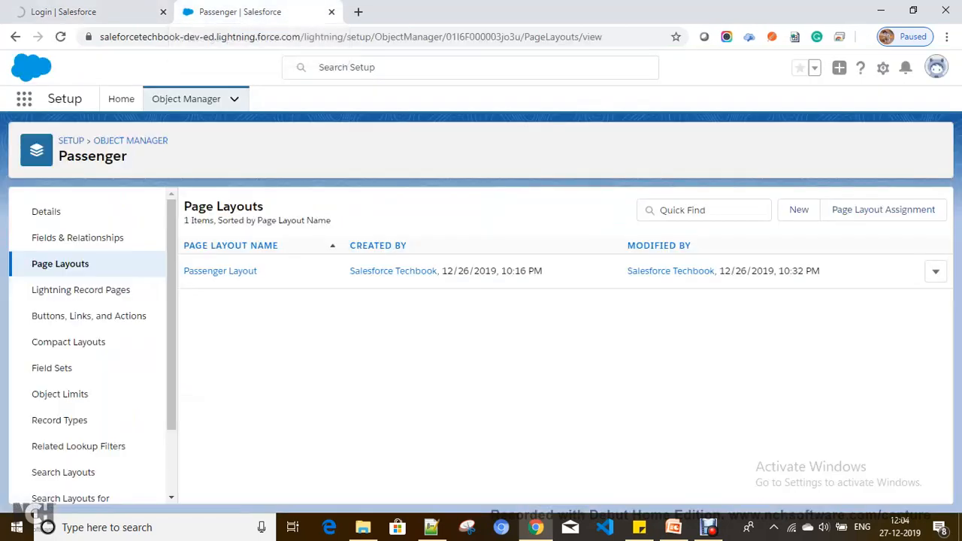
key(ctrl+w)
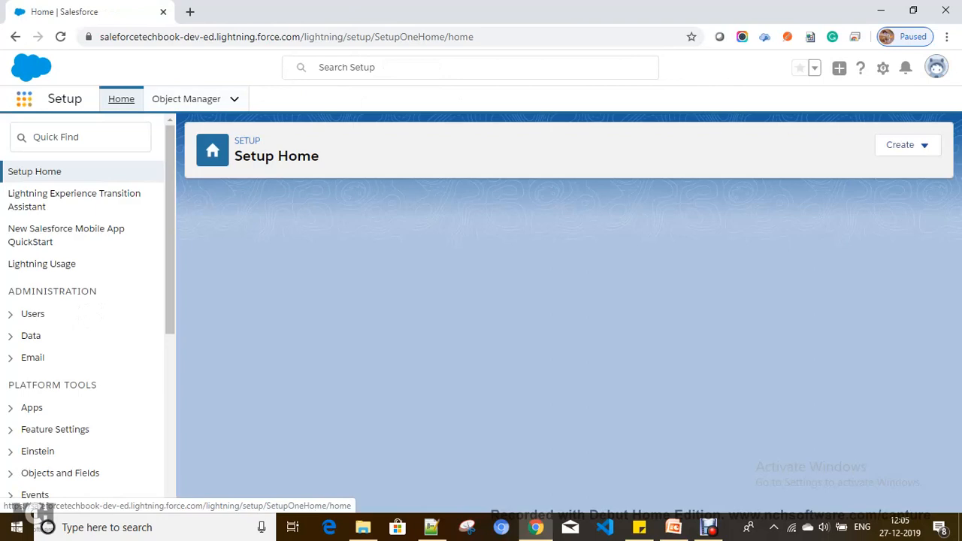
click(24, 99)
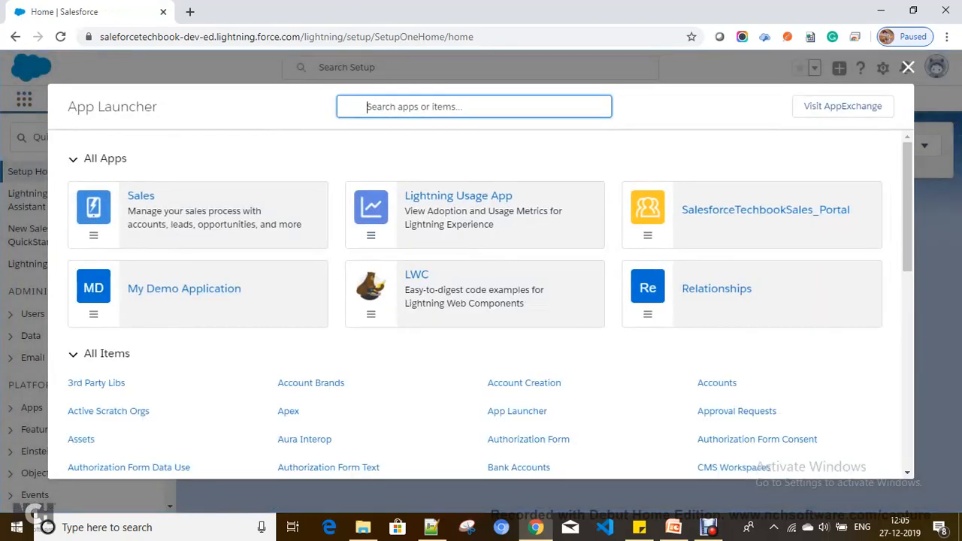
right_click(726, 294)
click(760, 303)
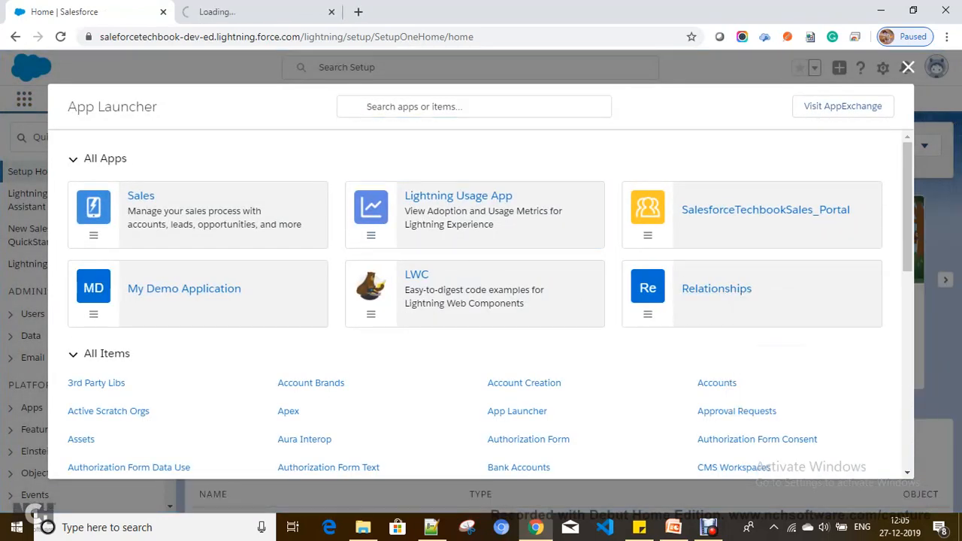
click(908, 67)
click(259, 12)
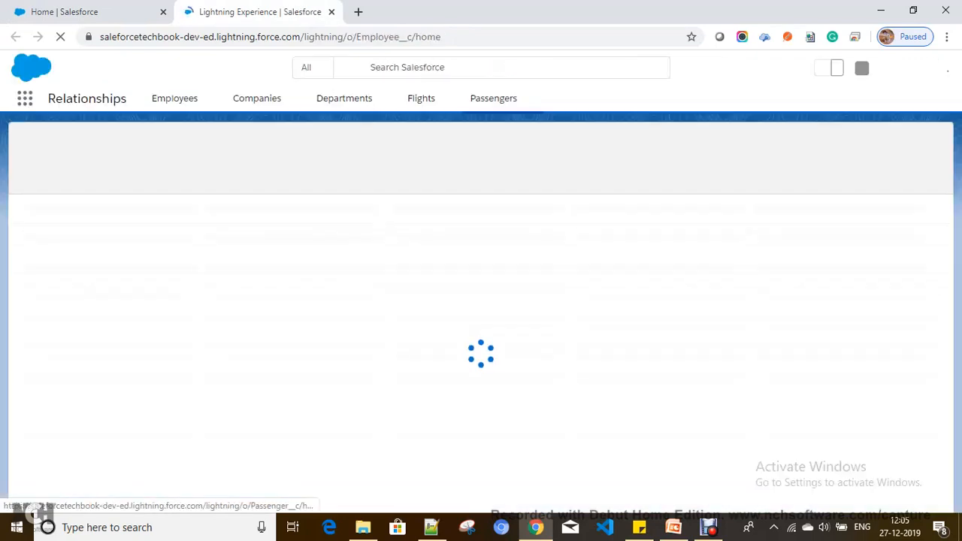
Open Testser, check its Related Flights (0) and Details, then return to Passengers.
click(493, 99)
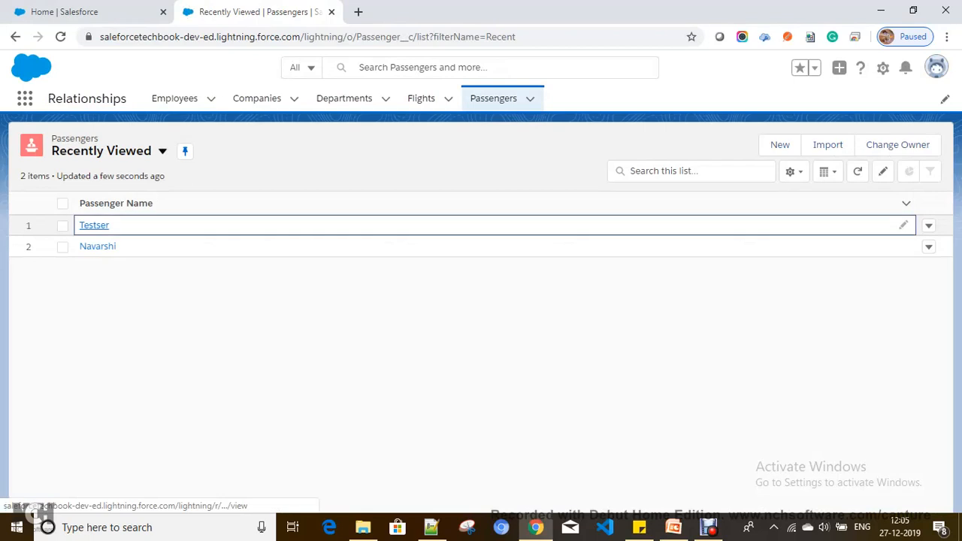
click(94, 225)
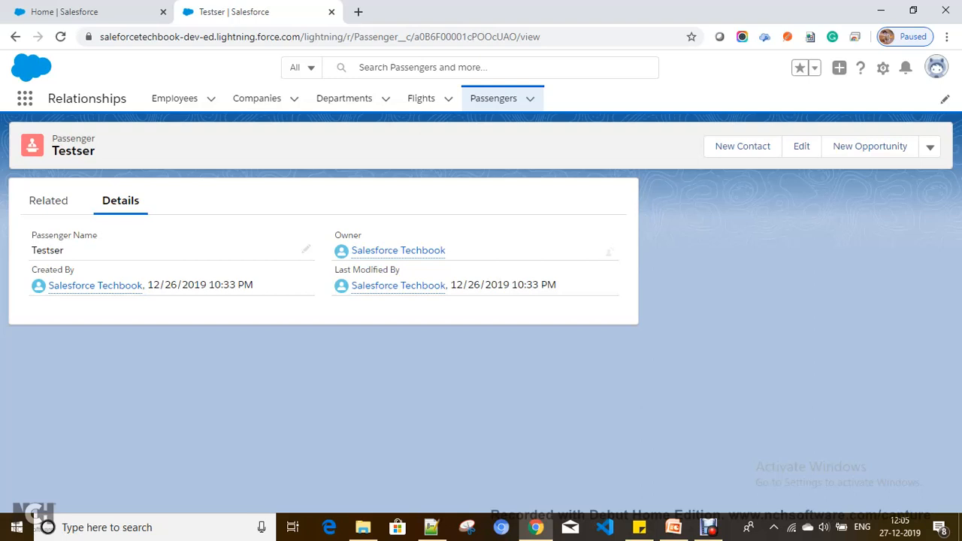
click(48, 200)
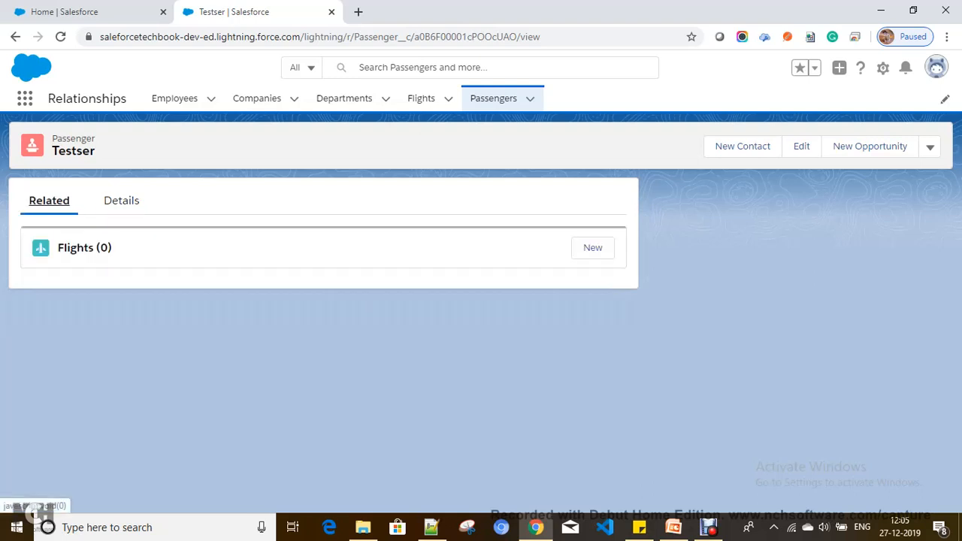
click(121, 200)
click(494, 99)
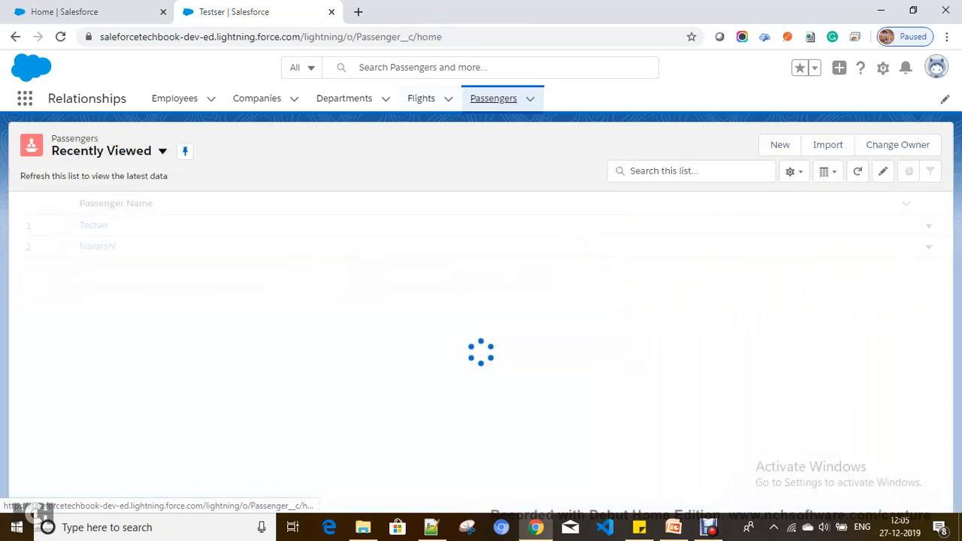
Create a passenger named 'Sree' and return to the Passengers list.
click(780, 144)
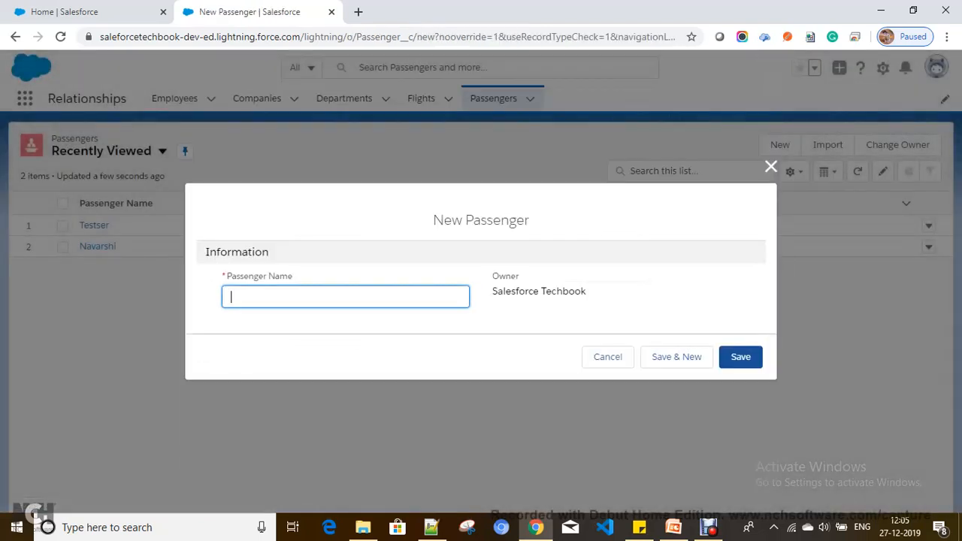
click(741, 357)
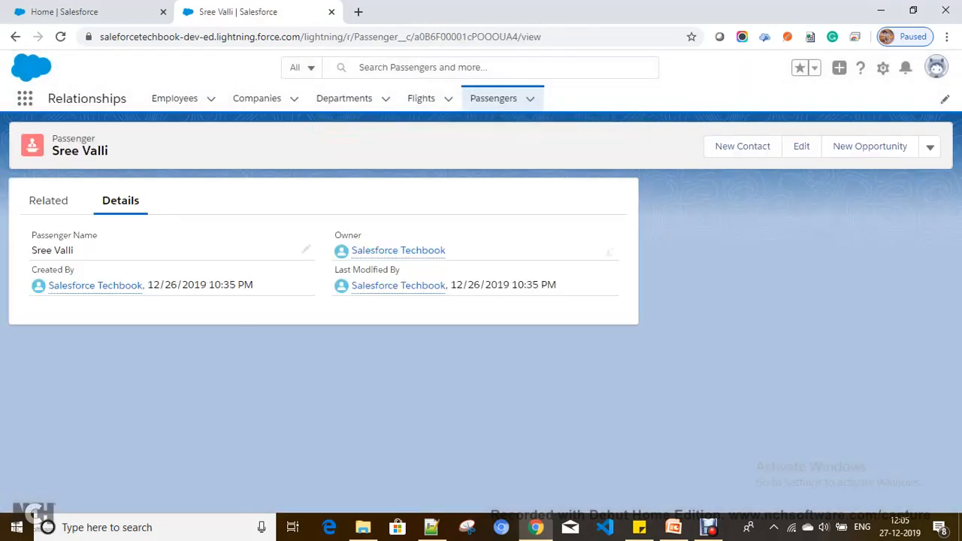
click(494, 98)
Create a second passenger, Karunya, and view its empty Flights related list.
click(781, 146)
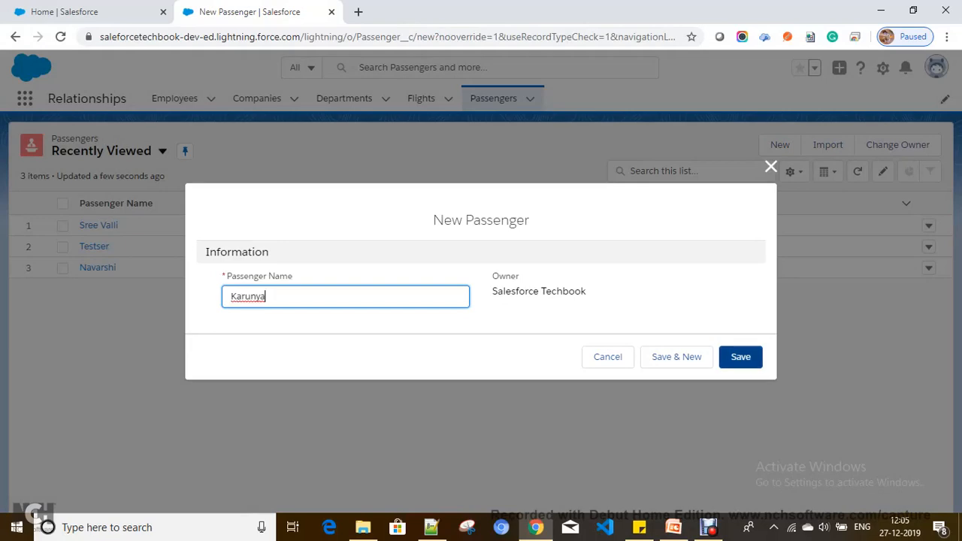
click(740, 357)
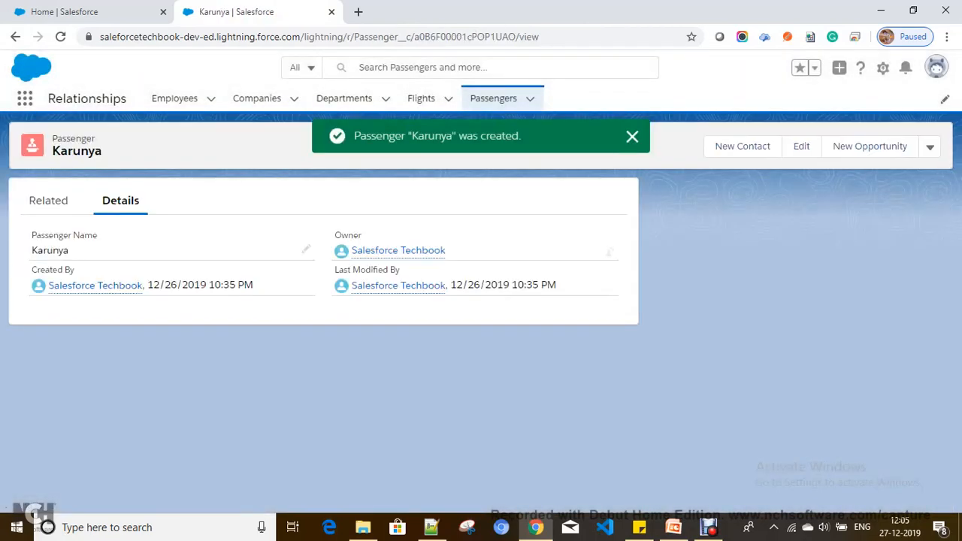
click(632, 136)
click(49, 201)
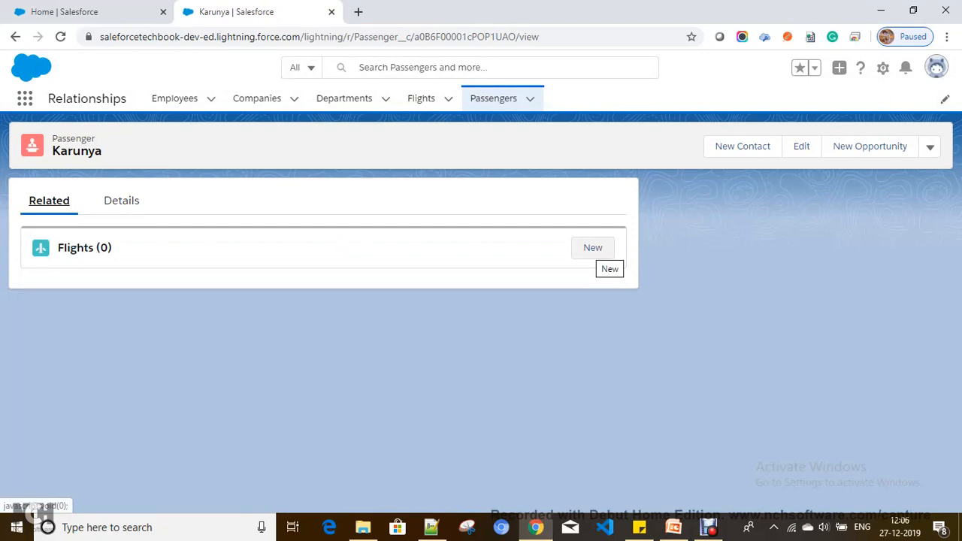
Add a flight passenger record for Indigo with travel date 12/26/2019.
click(593, 248)
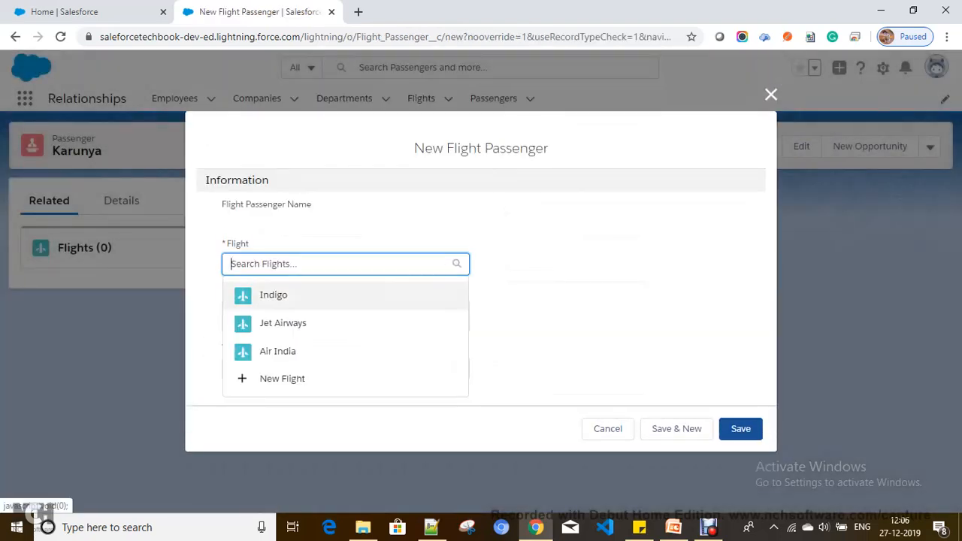
click(285, 295)
click(342, 374)
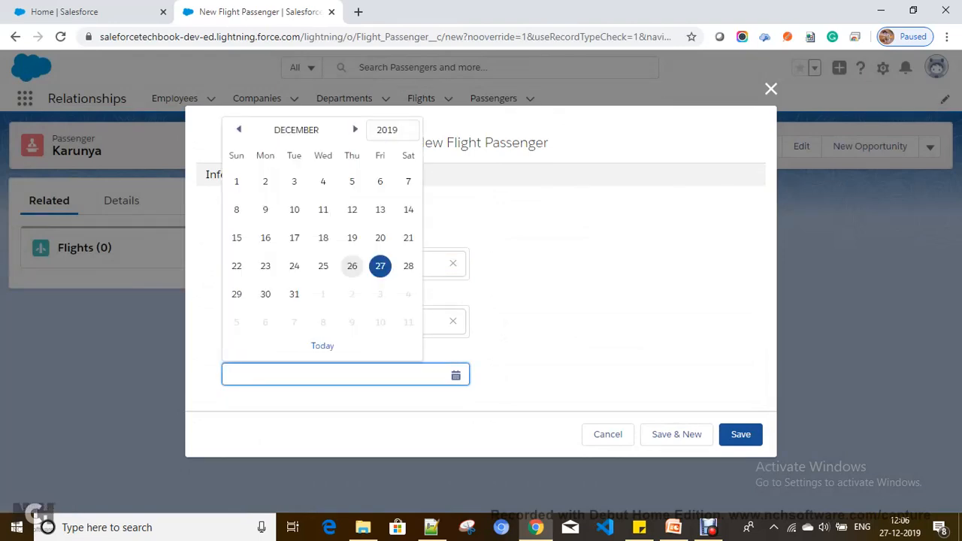
click(352, 265)
click(741, 434)
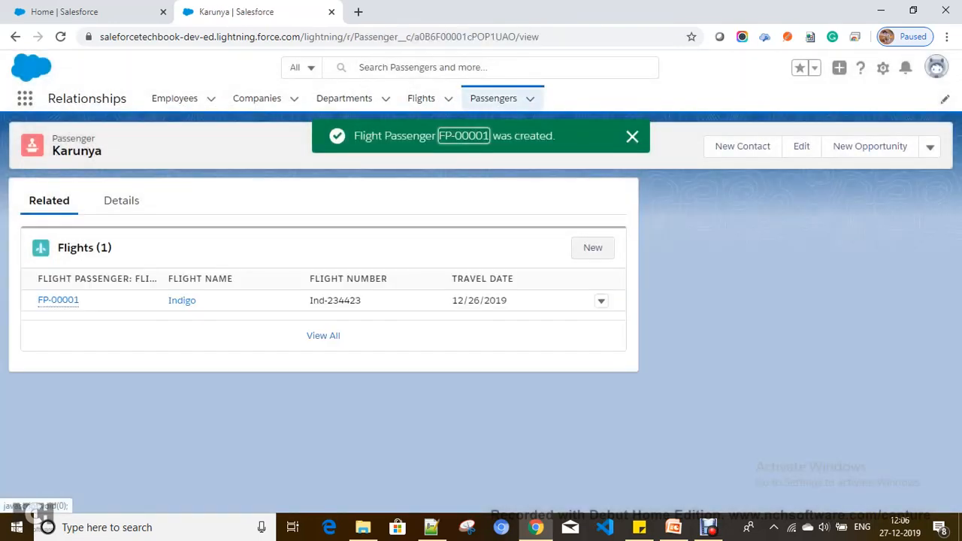
Add a Jet Airways flight dated 12/25/2019, then go to the Passengers list.
click(593, 248)
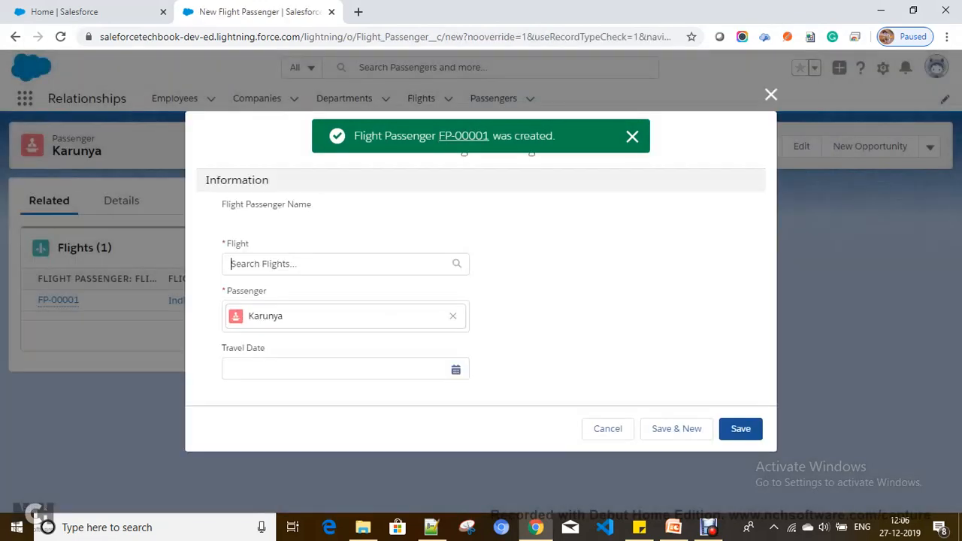
click(282, 323)
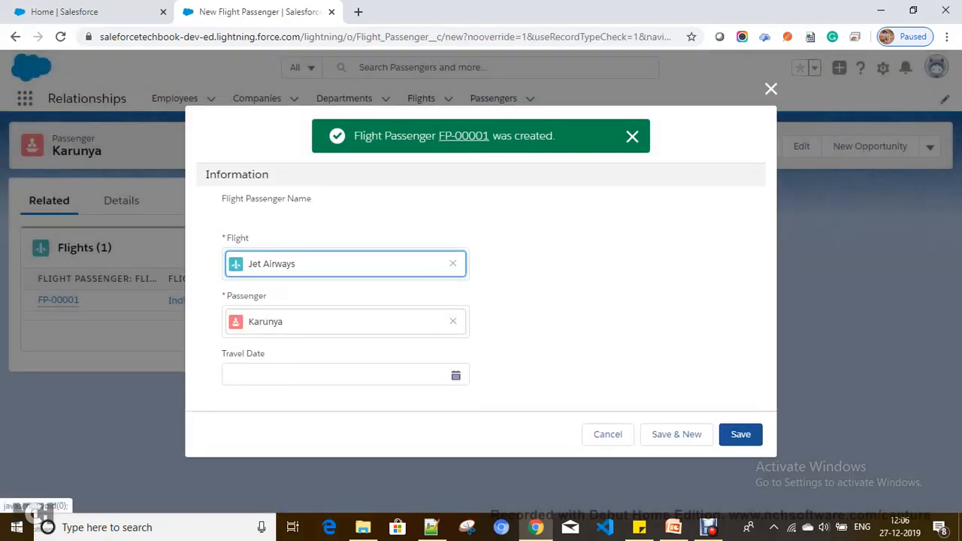
click(339, 374)
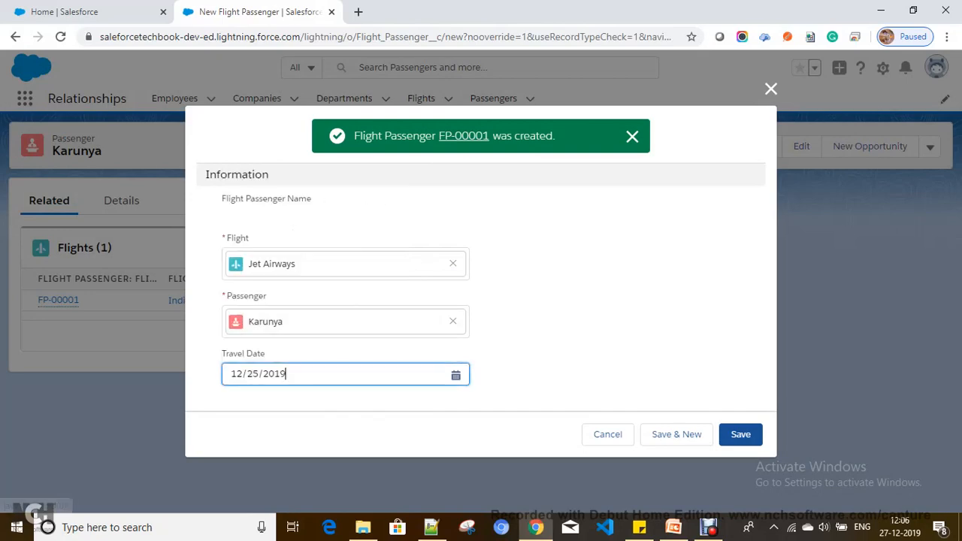
click(323, 312)
click(740, 435)
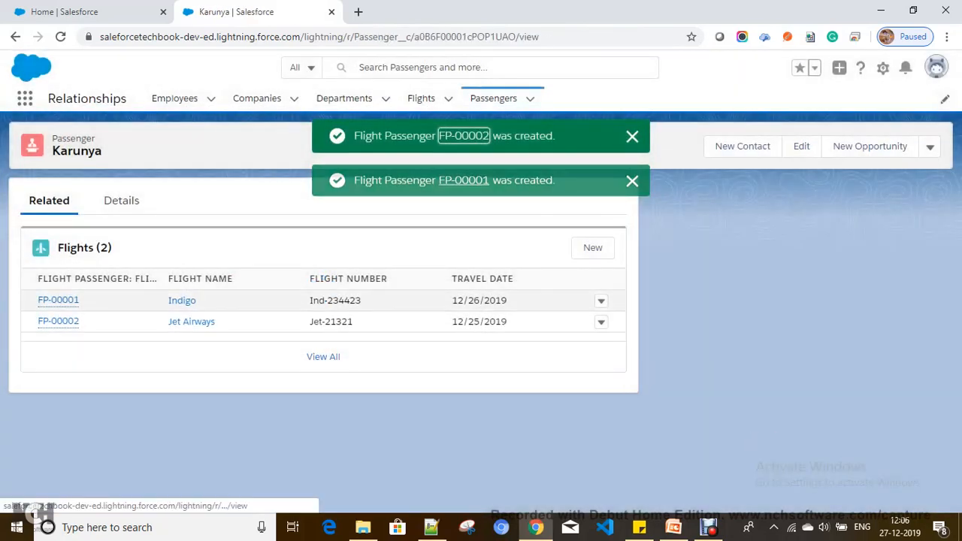
click(633, 136)
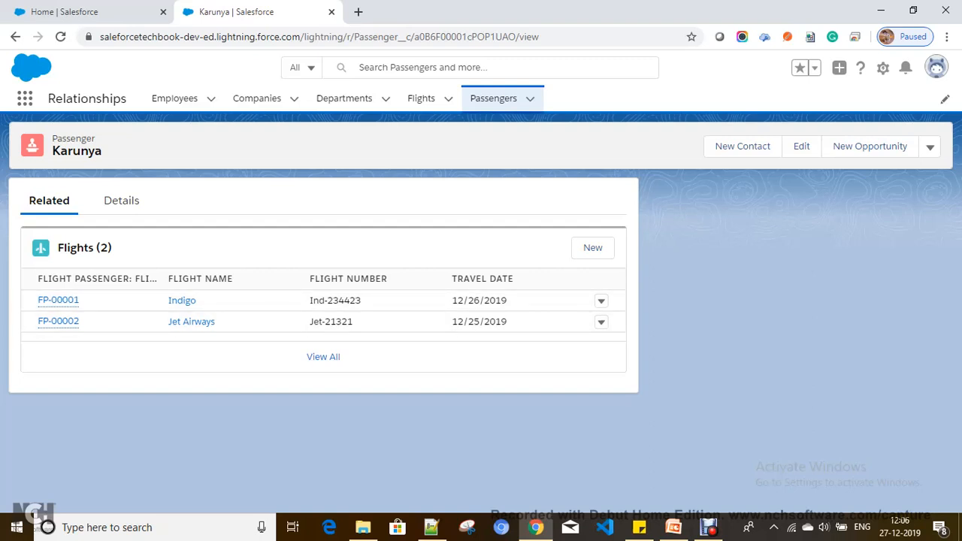
click(519, 98)
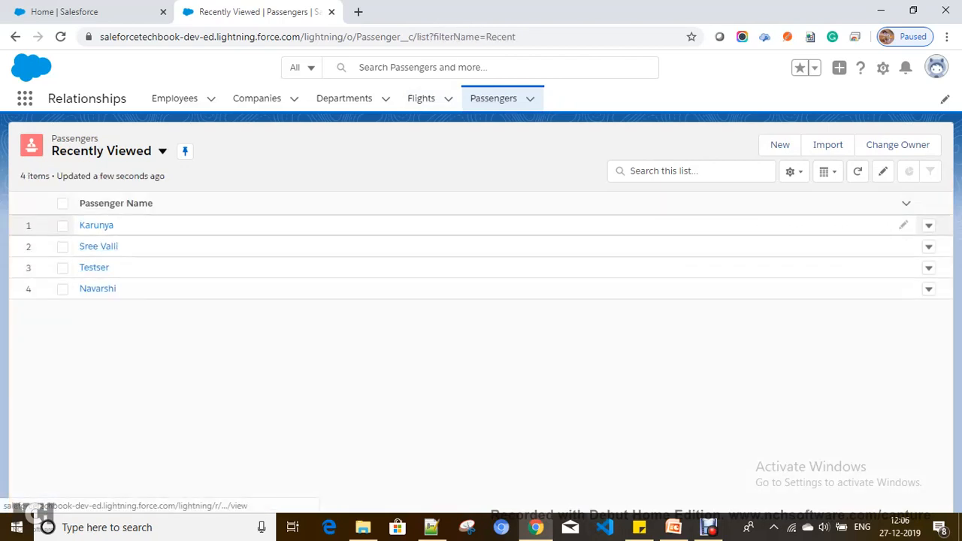
click(99, 247)
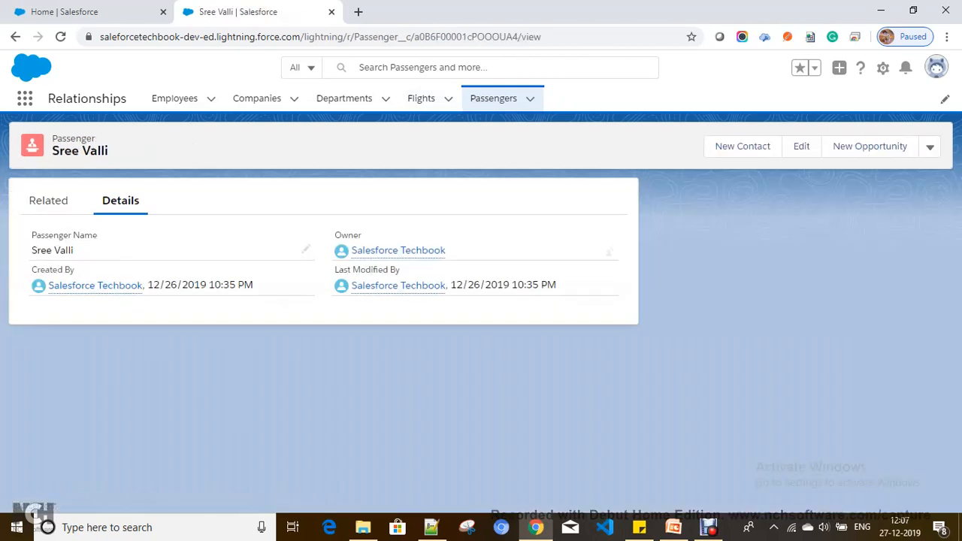
click(48, 200)
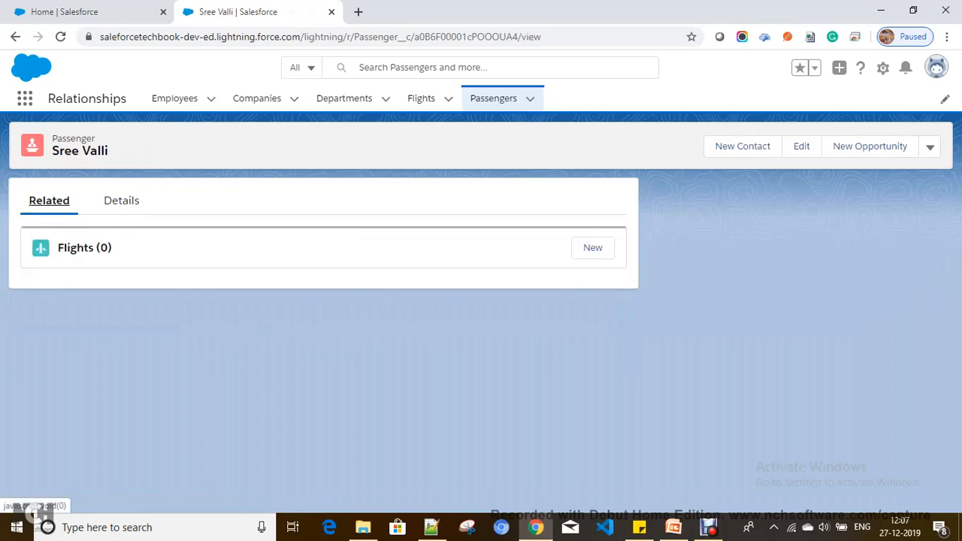
click(593, 247)
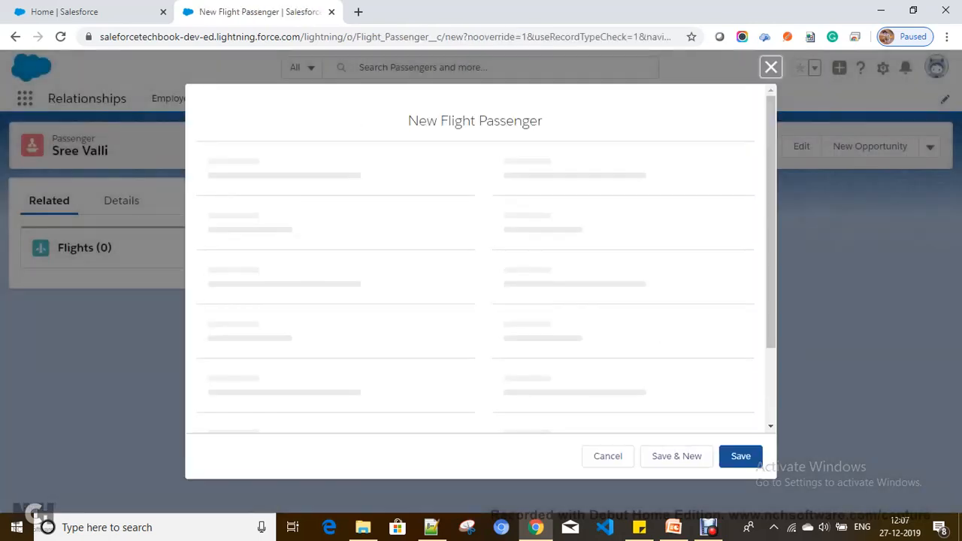
click(301, 295)
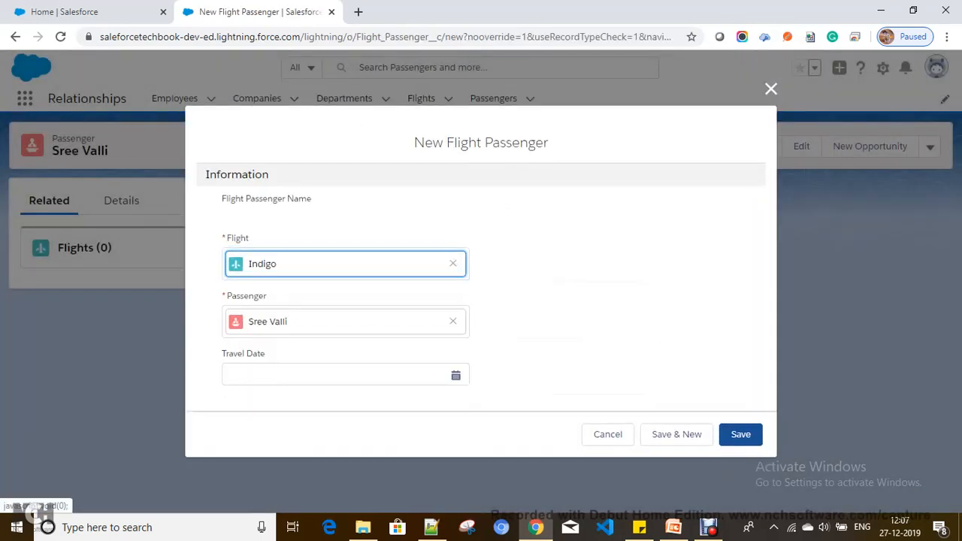
click(350, 375)
click(352, 311)
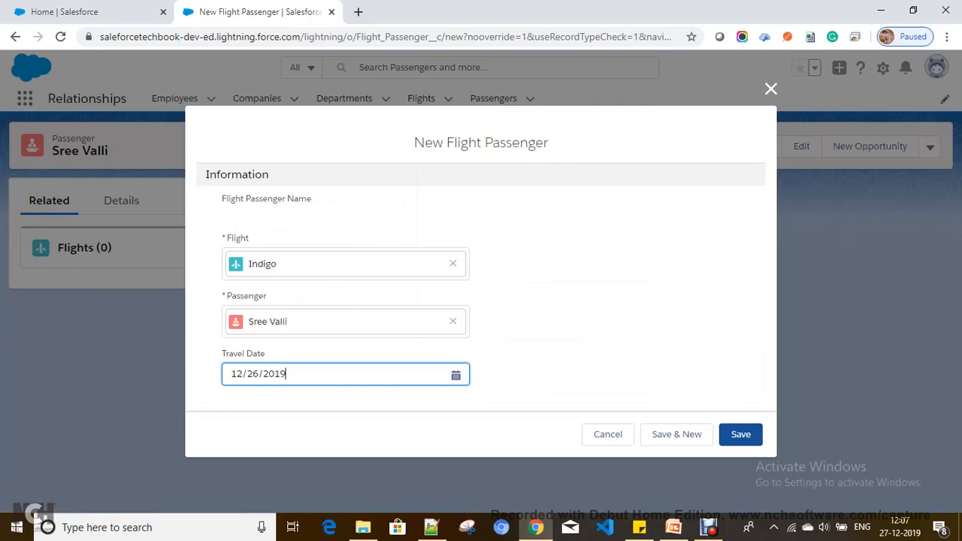
click(740, 435)
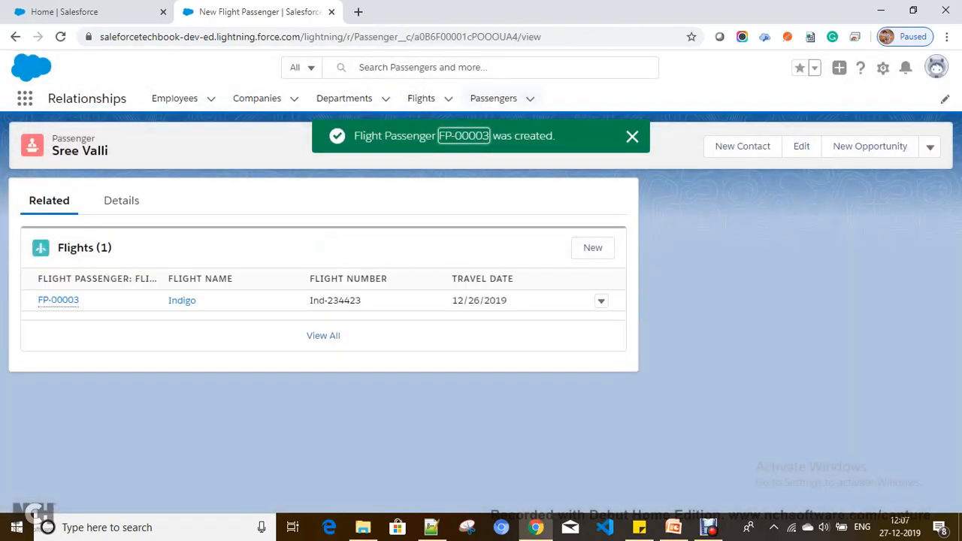
click(632, 137)
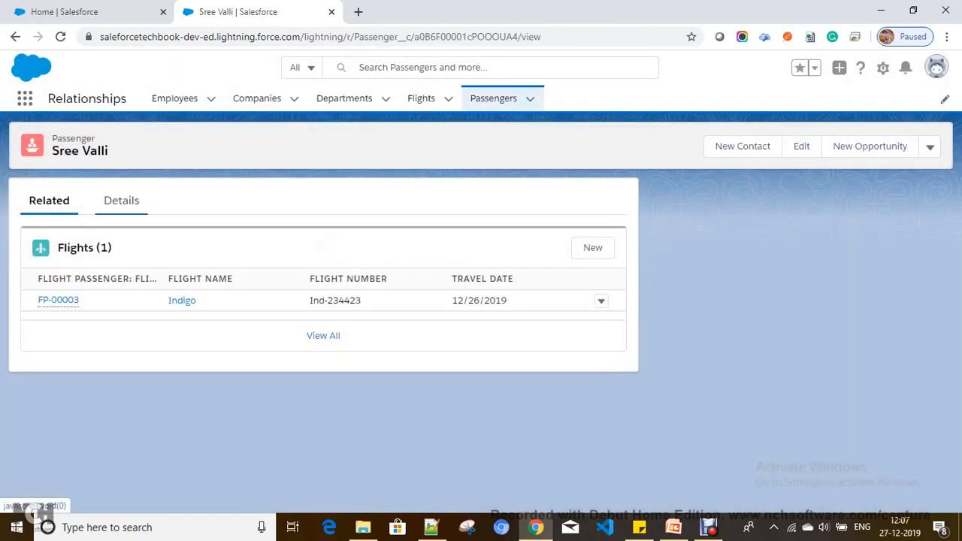
Add an Air India flight dated 12/18/2019 to the same passenger.
click(592, 247)
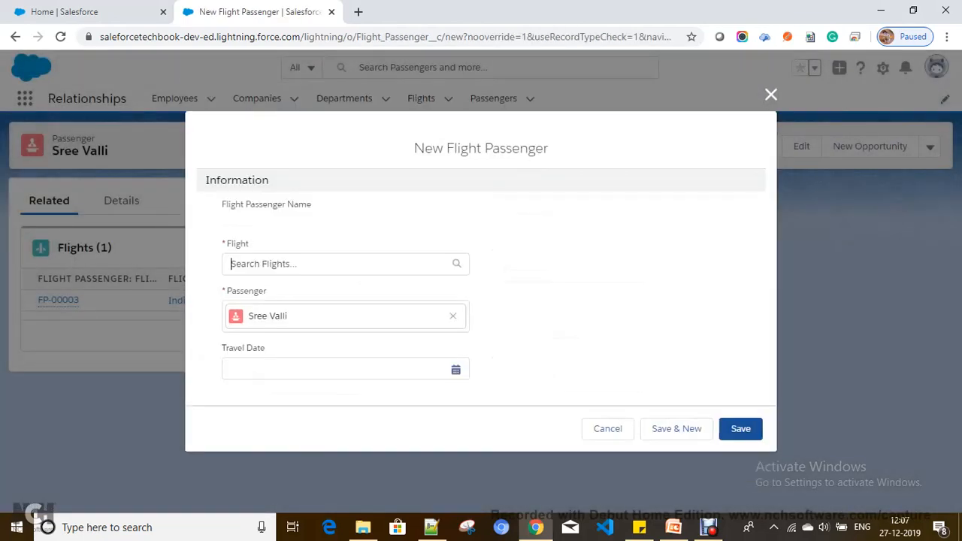
click(323, 264)
click(301, 351)
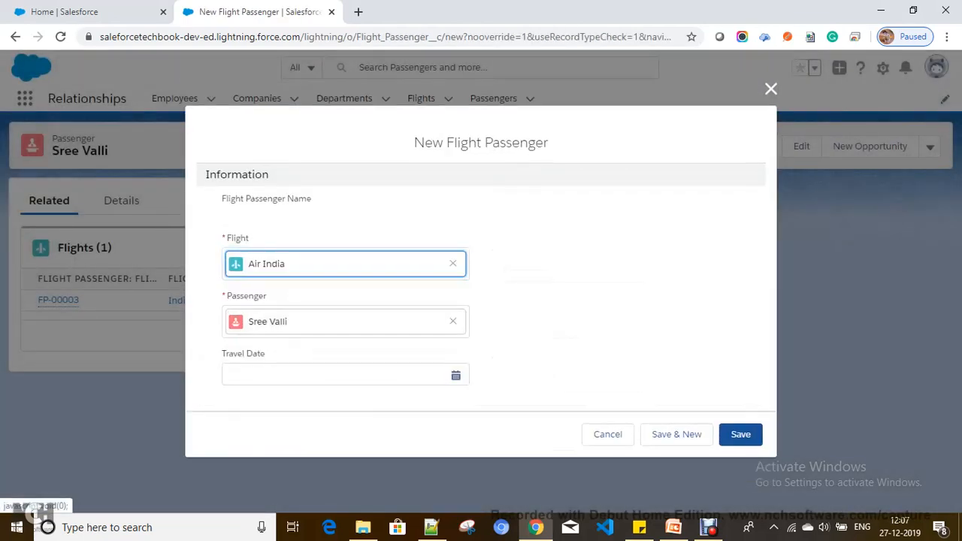
click(346, 375)
click(323, 284)
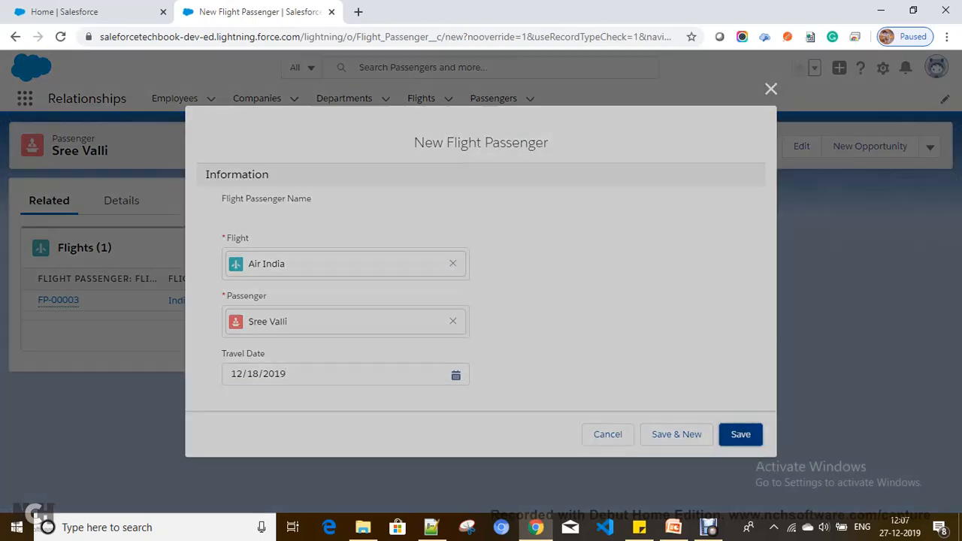
click(740, 434)
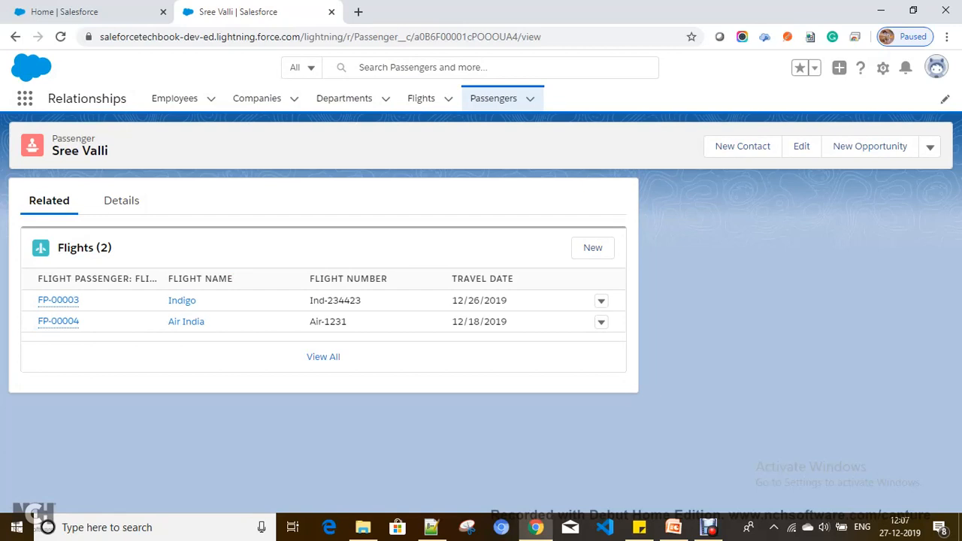
Open the Indigo, Jet Airways and Air India flights each in a new browser tab.
click(421, 98)
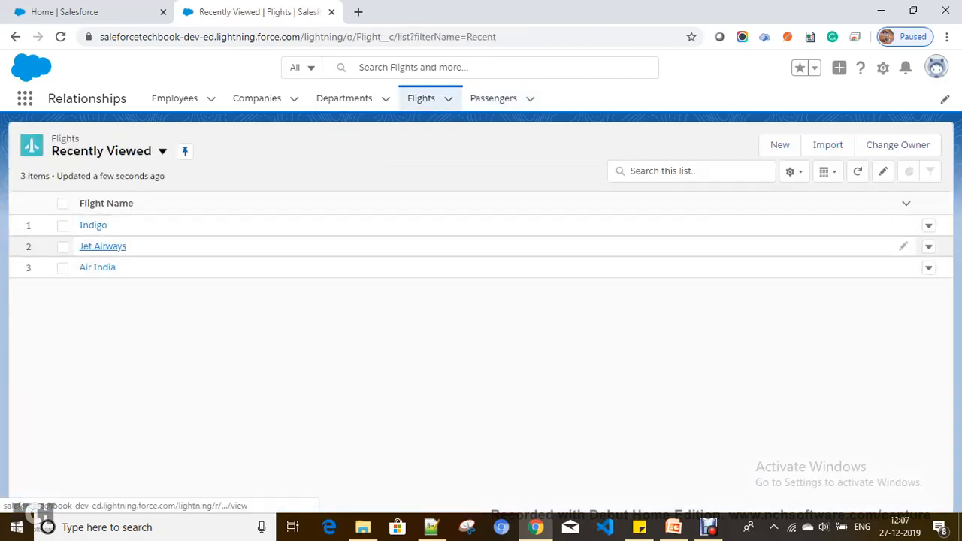
right_click(94, 225)
click(140, 236)
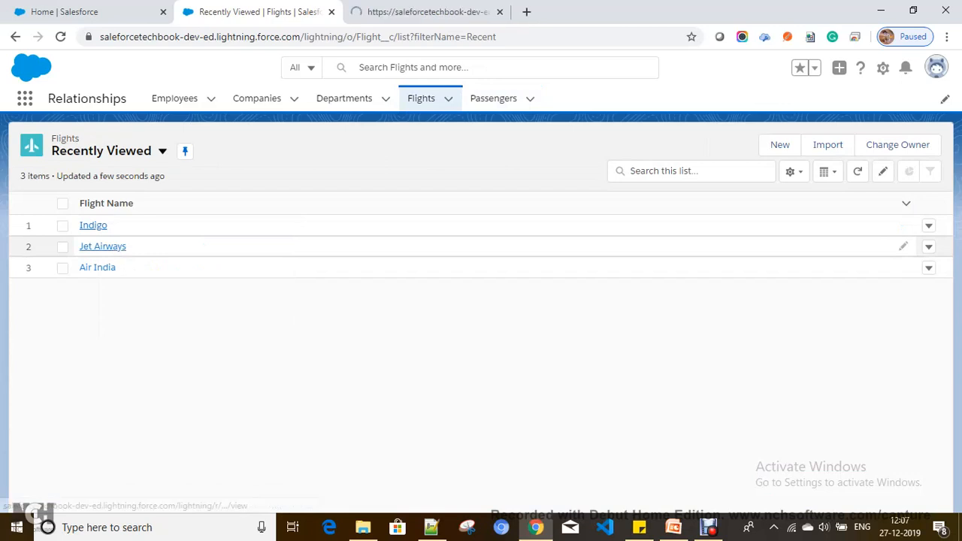
right_click(109, 251)
click(165, 261)
right_click(102, 269)
click(164, 281)
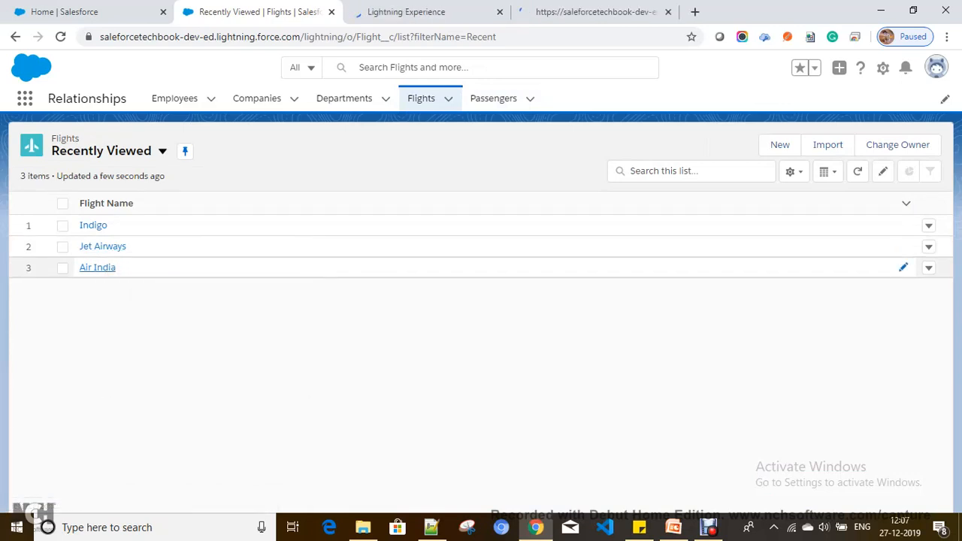
Review Indigo's related Passengers and Jet Airways' passenger with travel date 12/25/2019.
click(391, 12)
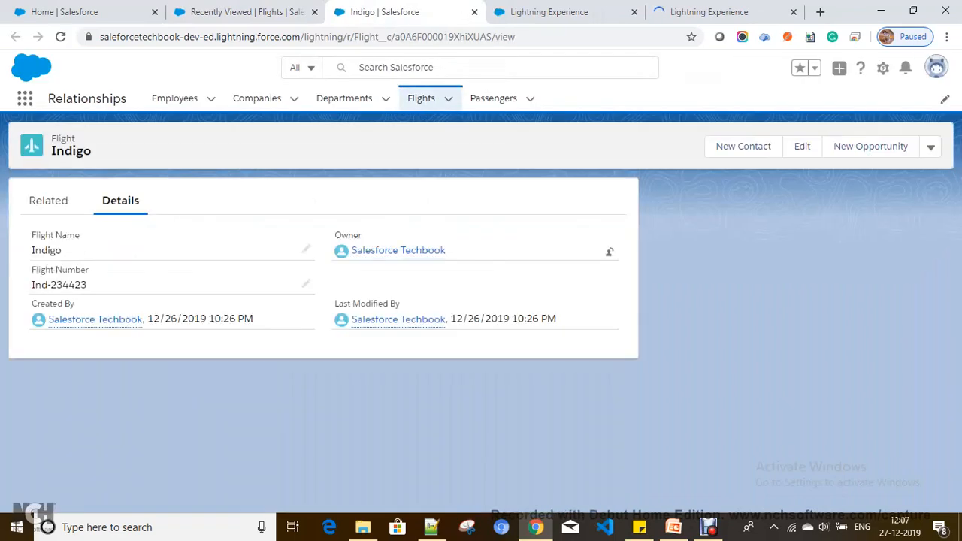
click(49, 201)
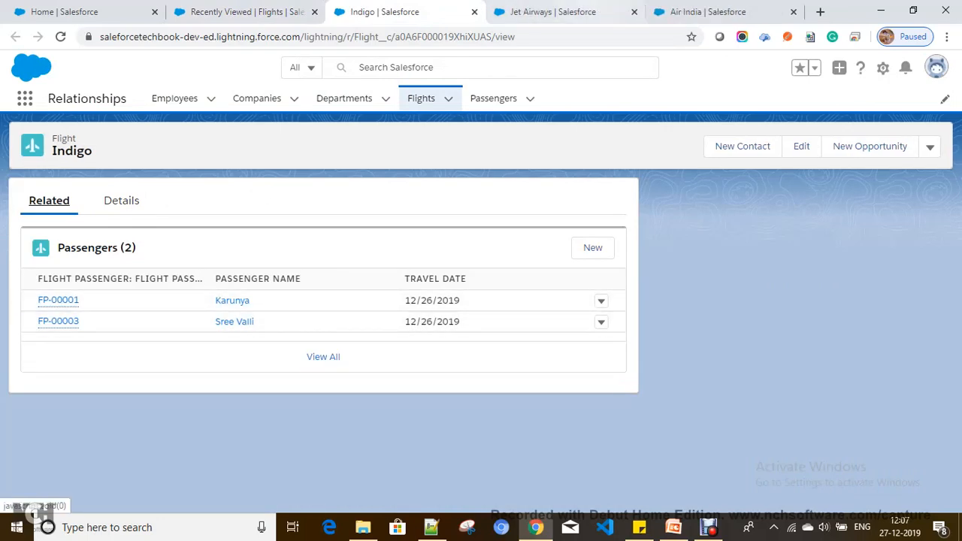
key(ctrl+Tab)
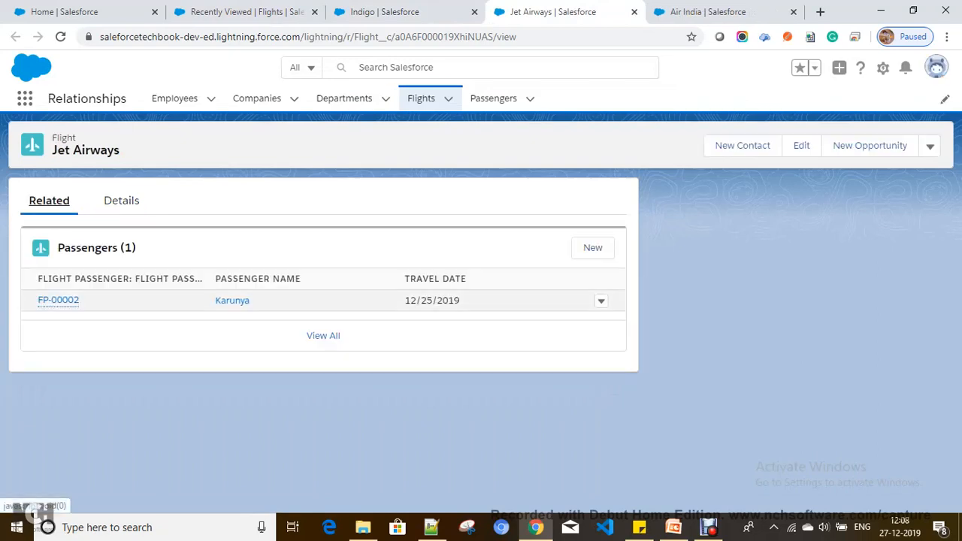
drag(255, 301, 217, 301)
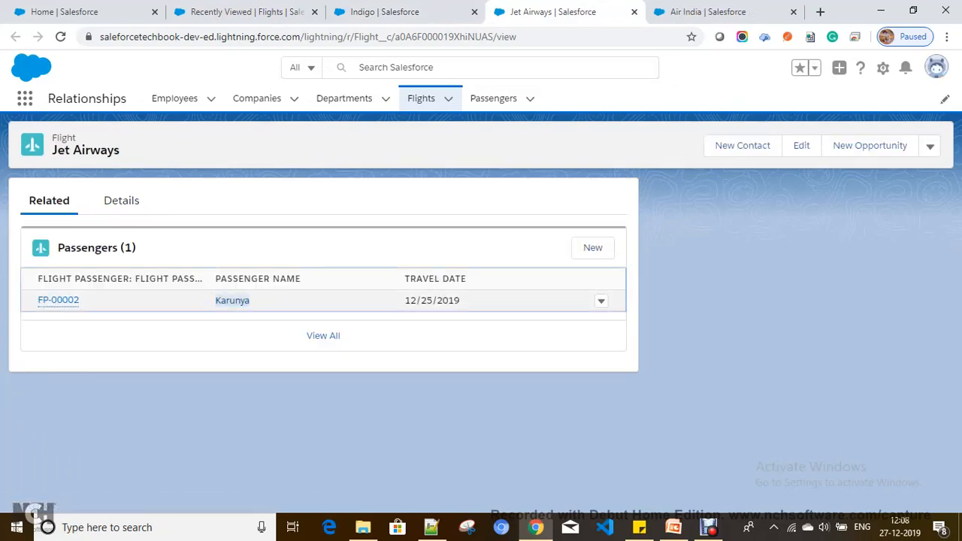
drag(405, 301, 460, 301)
Confirm the Air India flight shows Passengers (1), then return to the Admin-09 References slide.
click(708, 12)
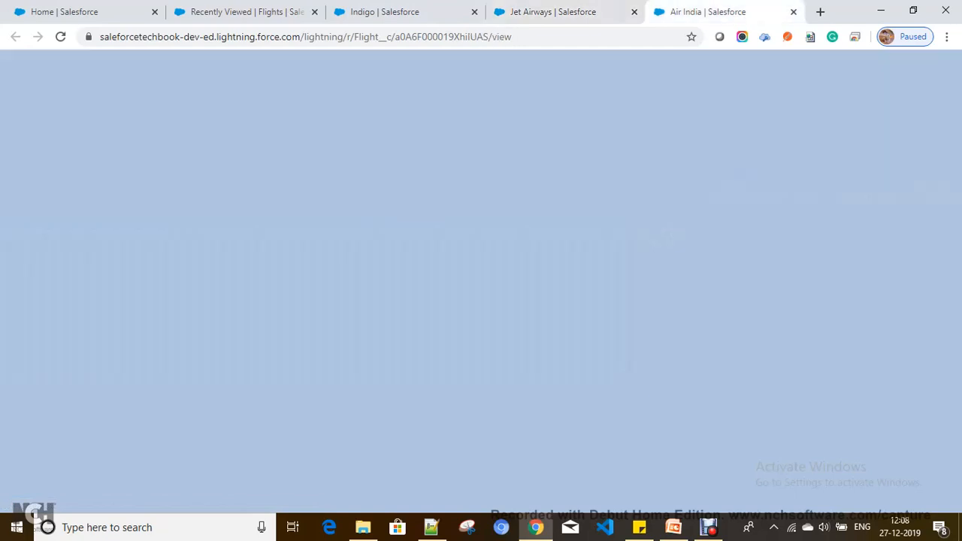
click(48, 200)
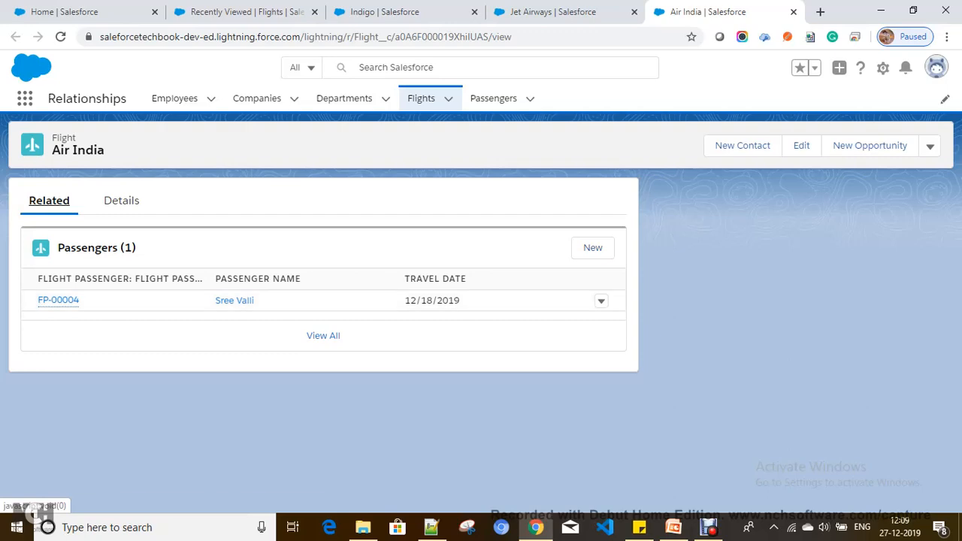
click(674, 527)
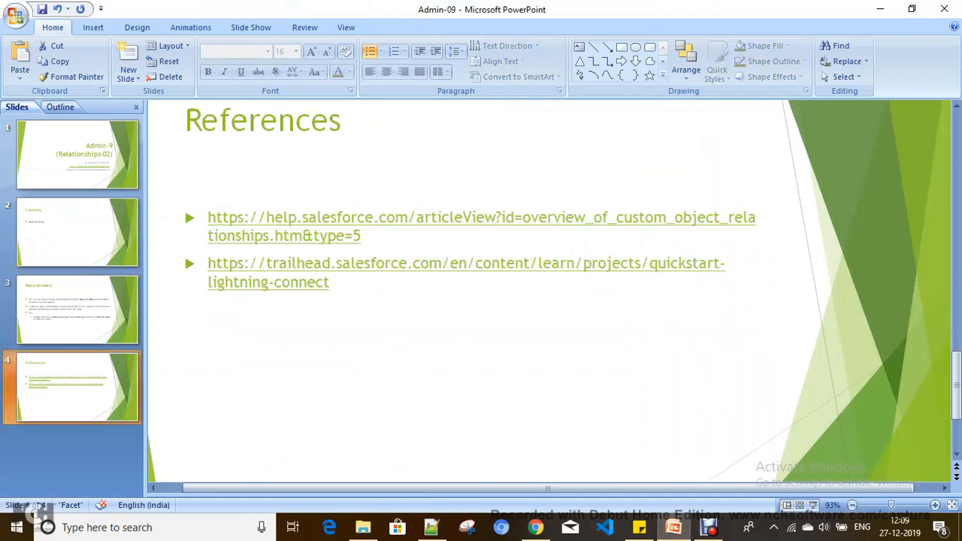